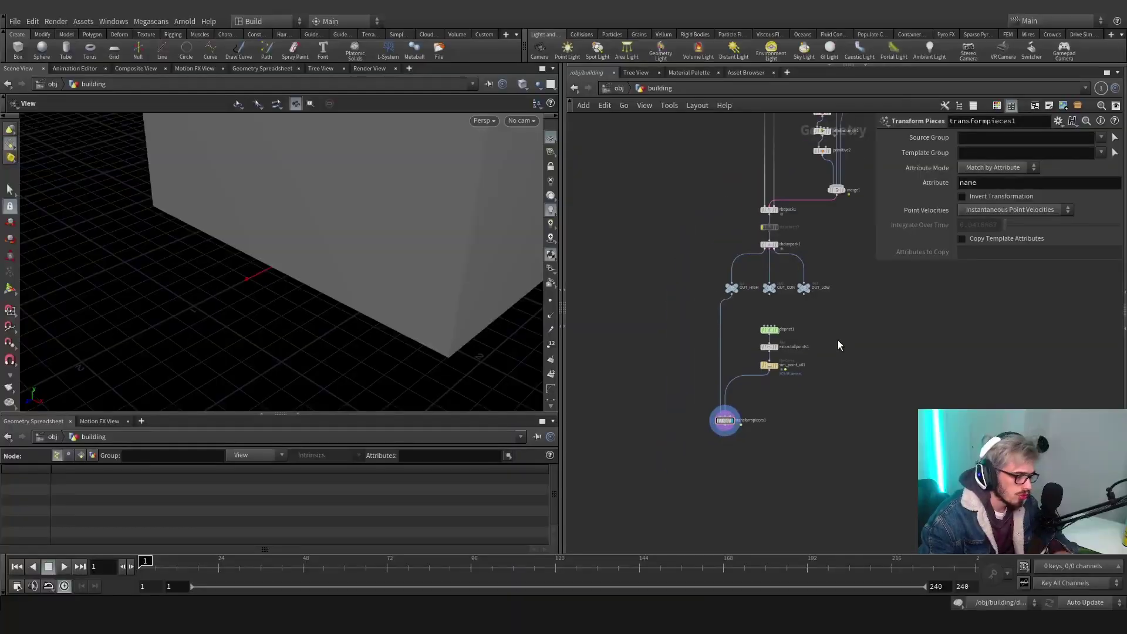
Orbit around the building box and scrub the timeline to watch it fracture
middle_click_drag(836, 339, 808, 477)
mouse_move(723, 318)
middle_mouse_down()
mouse_move(739, 447)
mouse_move(702, 315)
middle_mouse_up()
left_click_drag(405, 271, 483, 372)
middle_click_drag(674, 446, 678, 267)
middle_click_drag(616, 384, 589, 274)
left_click_drag(178, 564, 140, 563)
scroll(670, 310, "up", 3)
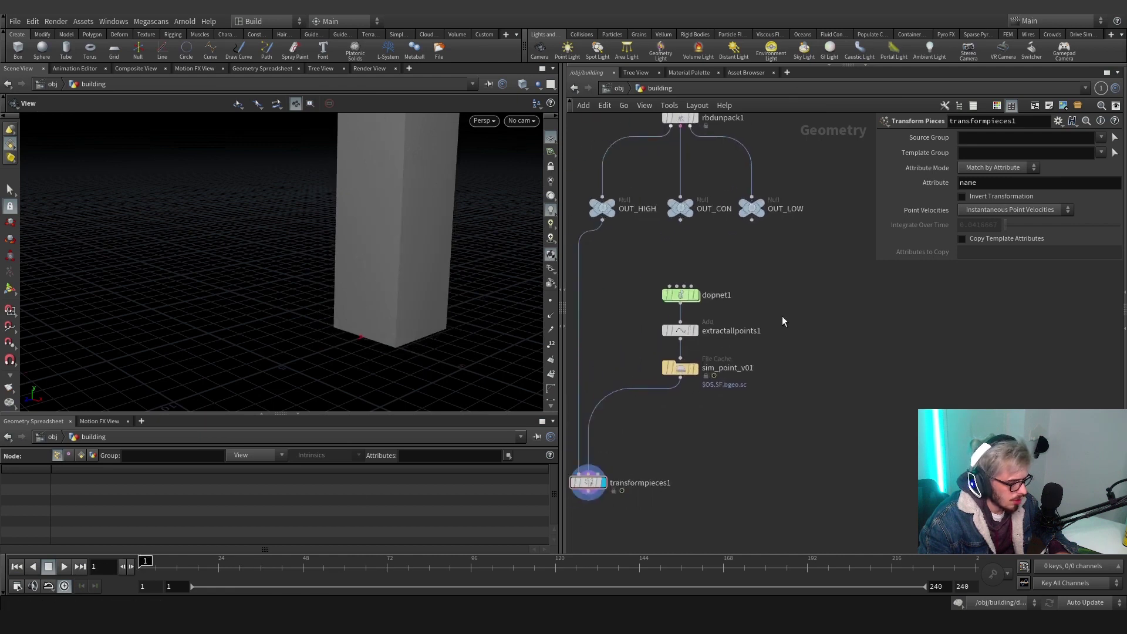
Display the cached sim_point_v01 points, check its Geometry File path, and navigate toward copy1
left_click(697, 370)
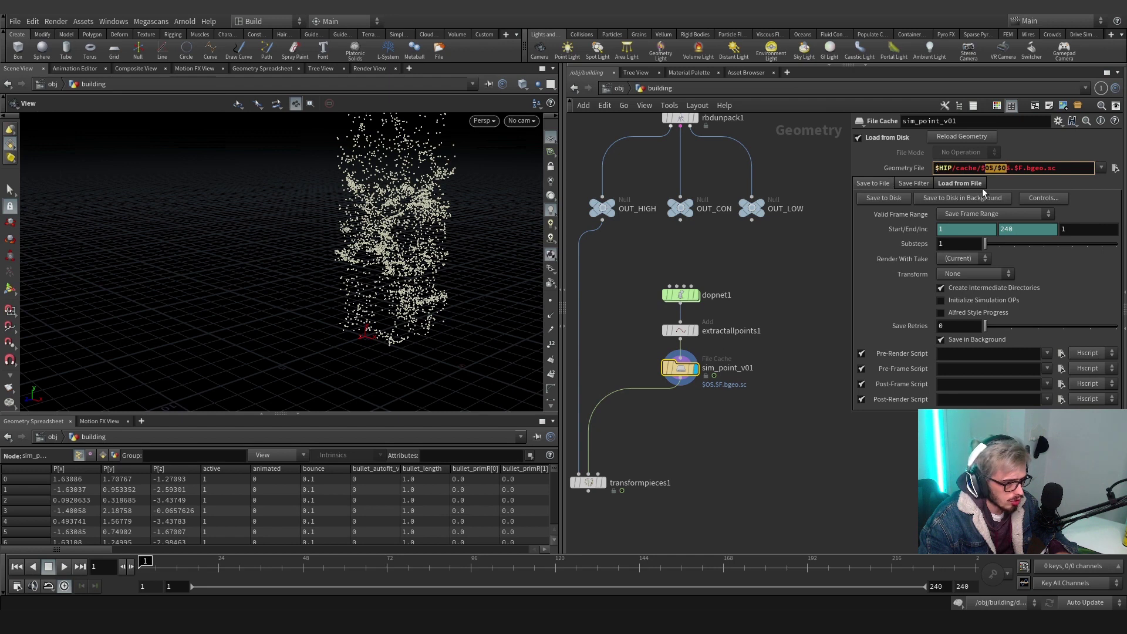
double_click(734, 376)
left_click_drag(756, 369, 716, 373)
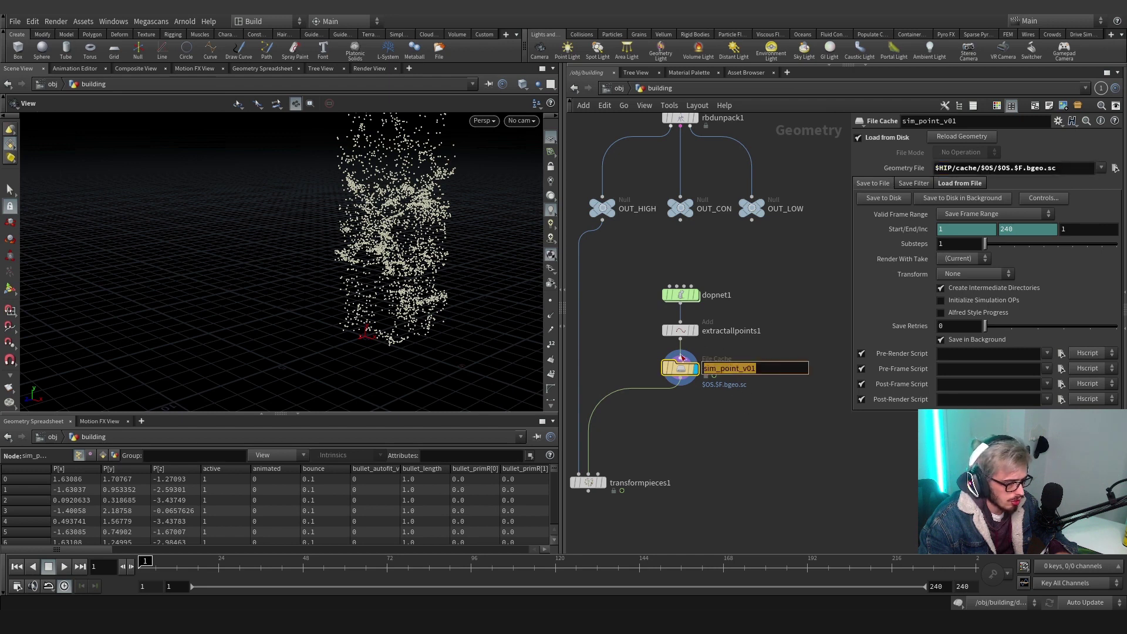
left_click(1017, 169)
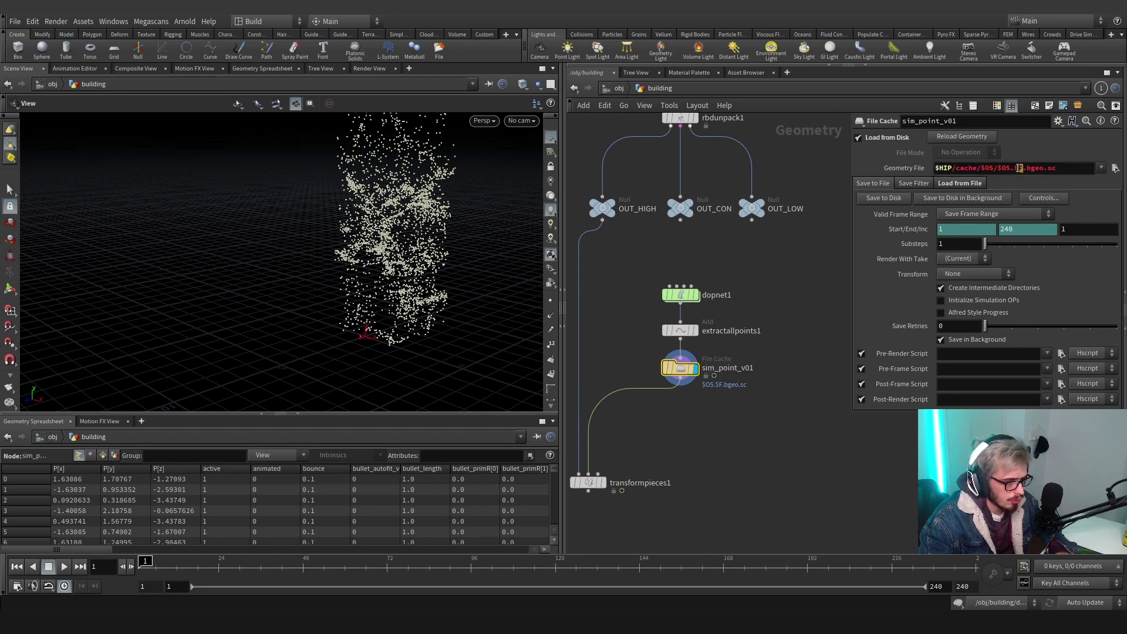
scroll(782, 282, "down", 4)
middle_click_drag(783, 282, 635, 242)
scroll(660, 251, "up", 5)
Show copy1's stacked boxes with edges drawn and orbit around the tower
left_click(695, 252)
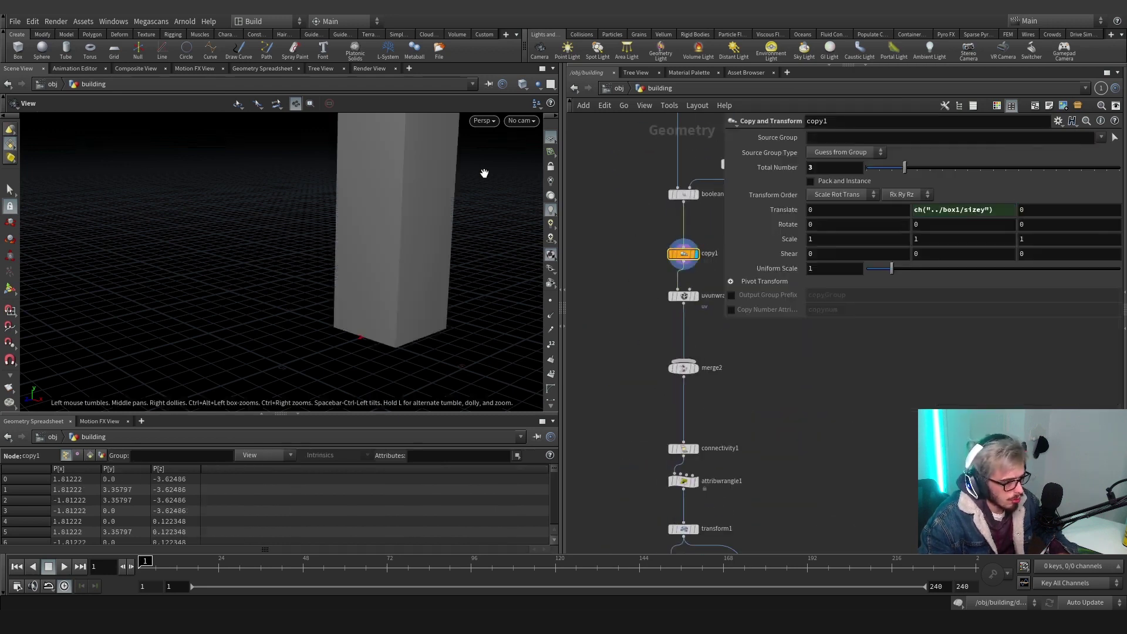
left_click(521, 85)
left_click(578, 143)
key("h")
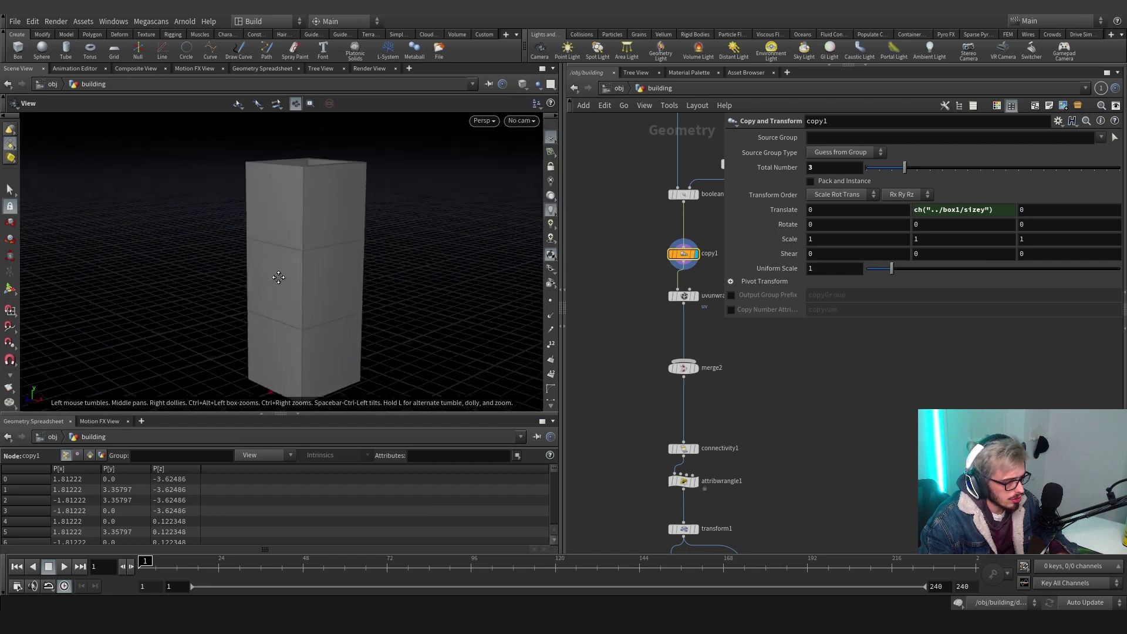
left_click_drag(377, 256, 282, 276)
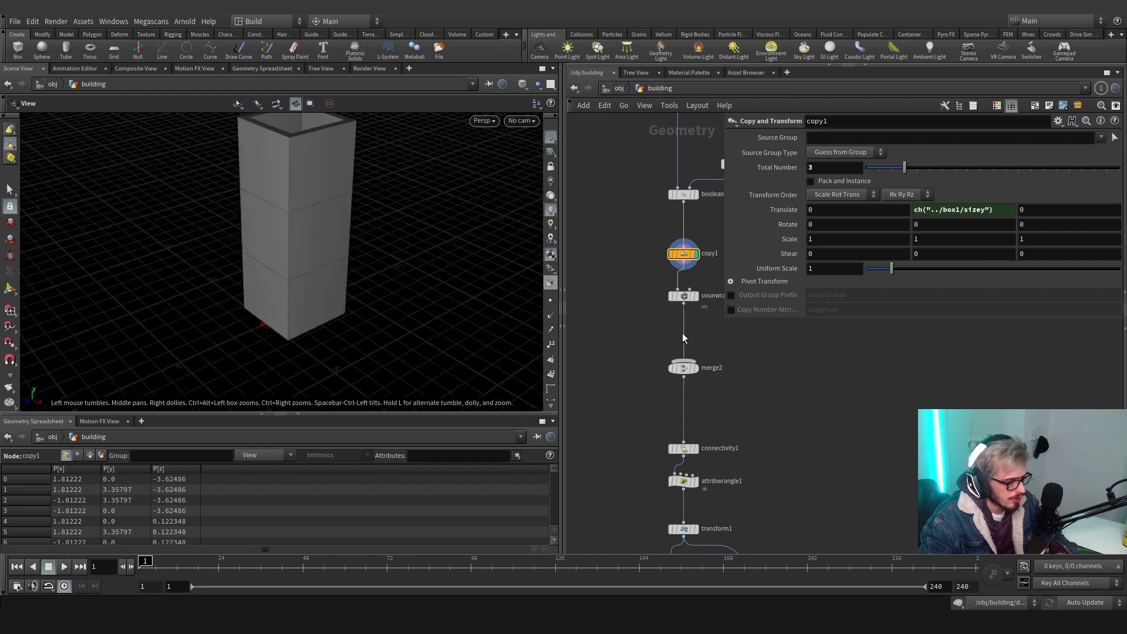
middle_click_drag(731, 361, 648, 7)
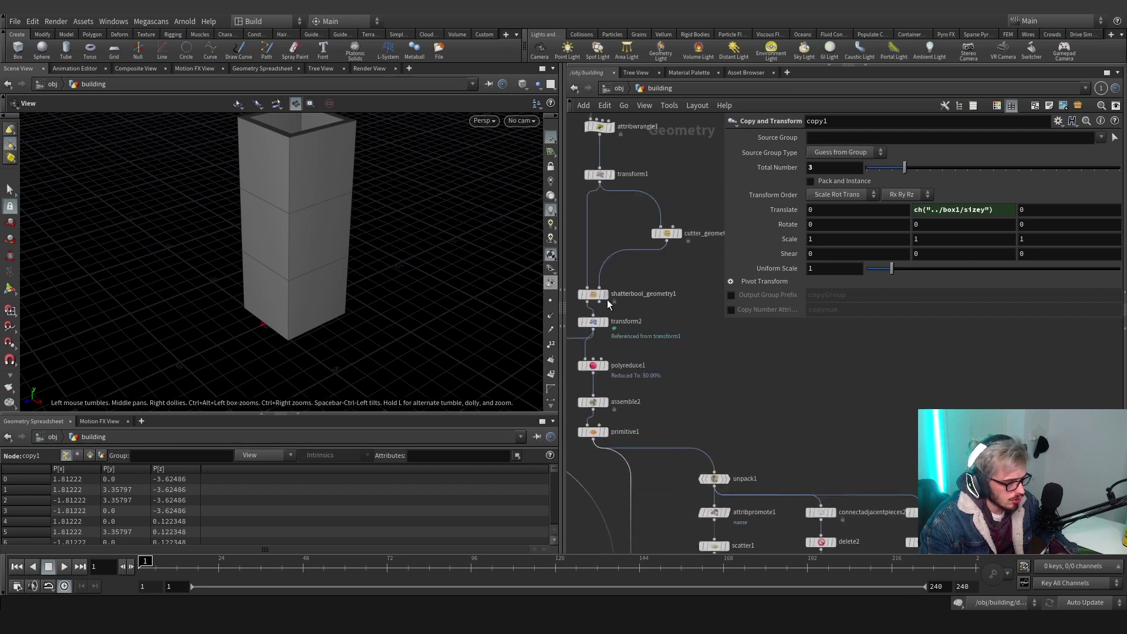
Display shatterbool_geometry1 and orbit to examine the fractured building, including its underside
left_click(604, 294)
left_click(592, 294)
left_click_drag(408, 244, 261, 238)
left_click_drag(696, 313, 570, 237)
left_click_drag(364, 205, 337, 246)
middle_click_drag(689, 377, 734, 321)
Display the merge1 points and orbit to a lower view of them
scroll(734, 322, "down", 4)
middle_click_drag(754, 406, 703, 273)
scroll(746, 394, "up", 4)
left_click(744, 392)
scroll(312, 256, "up", 5)
left_click_drag(312, 256, 289, 239)
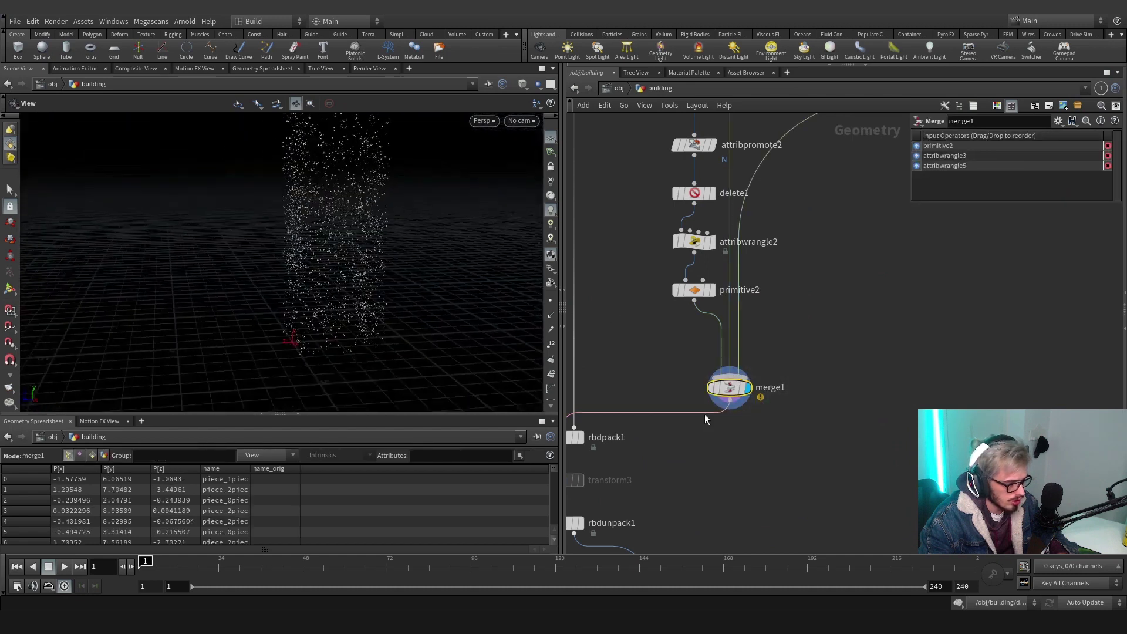
Display the transformpieces1 result, showing the intact tower at frame 1
scroll(650, 311, "down", 3)
scroll(733, 402, "down", 2)
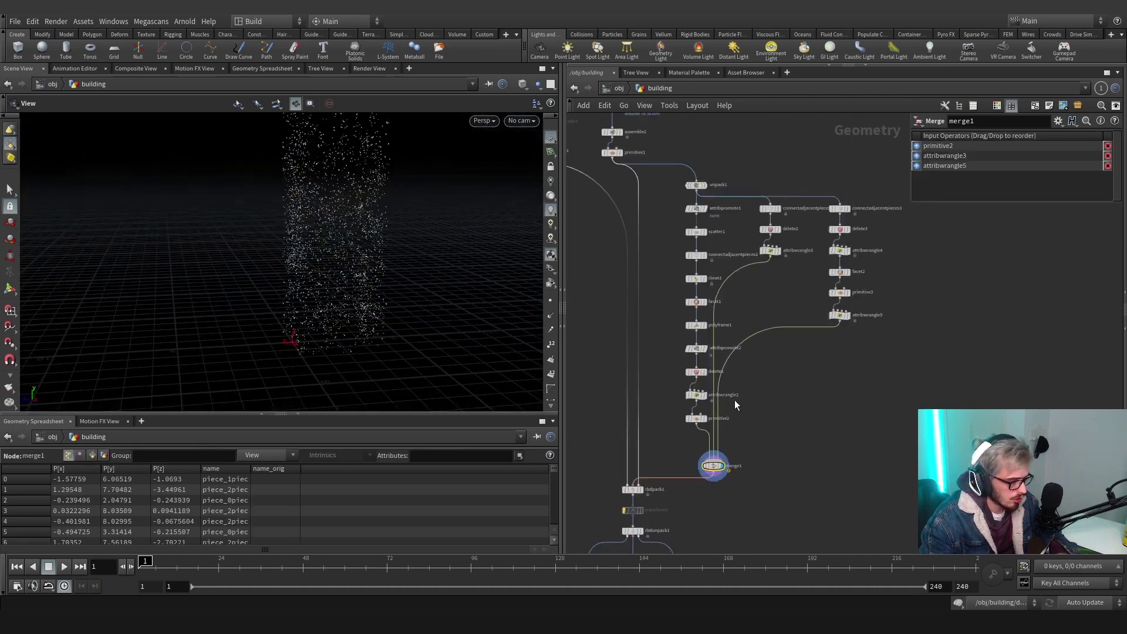
scroll(659, 379, "up", 3)
middle_click_drag(734, 352, 707, 310)
scroll(706, 310, "down", 3)
middle_click_drag(705, 358, 676, 192)
scroll(644, 357, "up", 5)
left_click(640, 484)
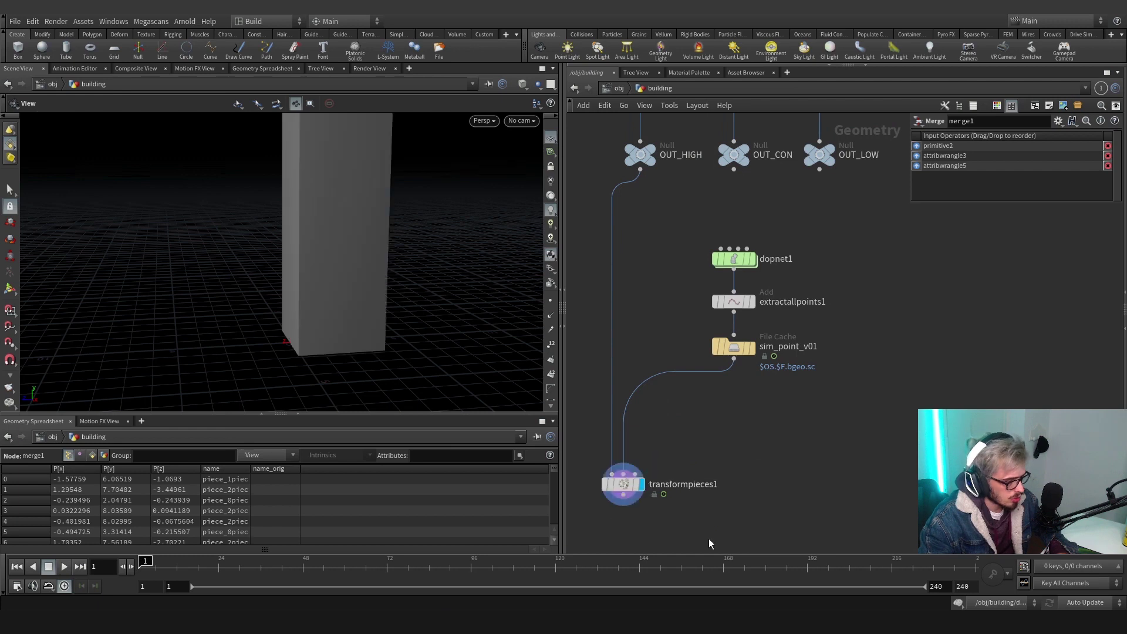
Wire an Unpack node (unpack2) after transformpieces1 and display the unpacked fracture pieces
left_click_drag(370, 287, 375, 275)
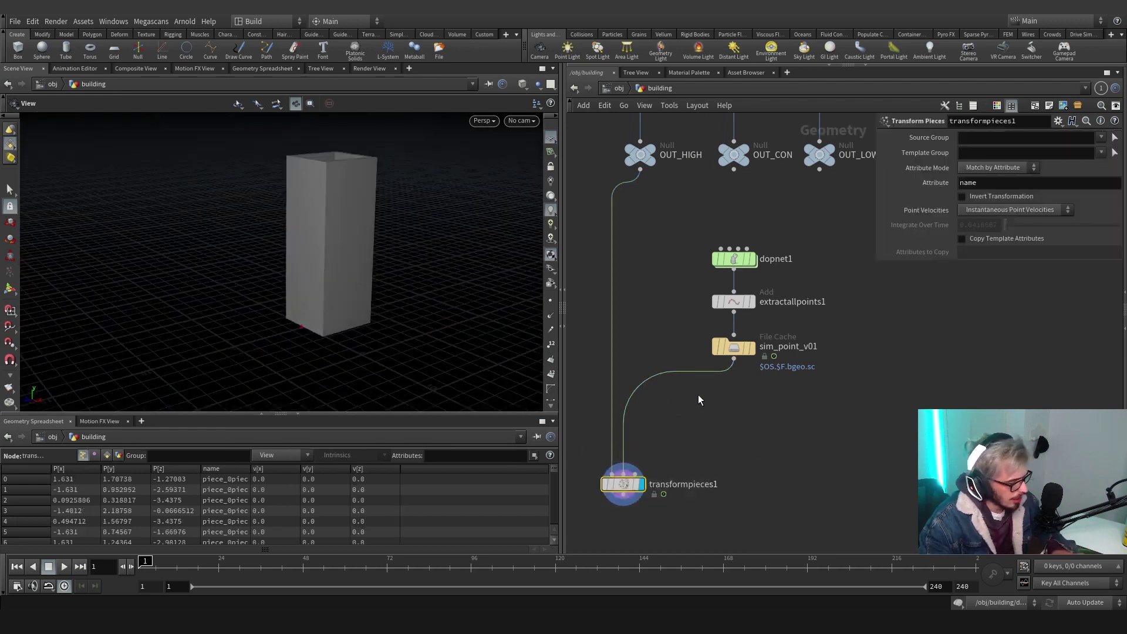
middle_click_drag(705, 426, 741, 322)
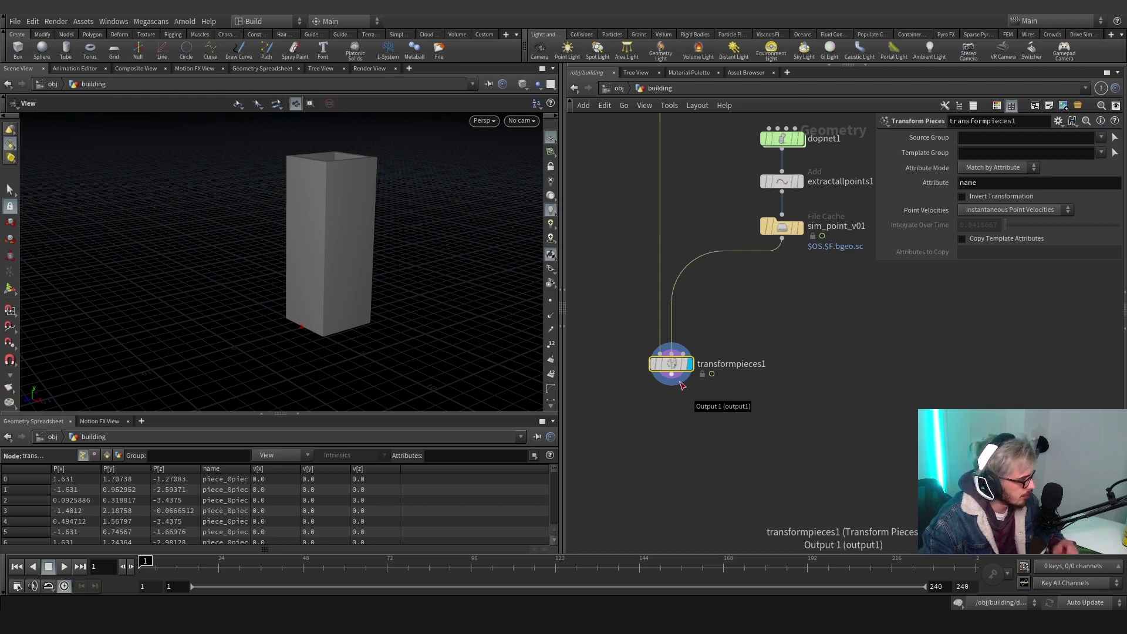
left_click(680, 382)
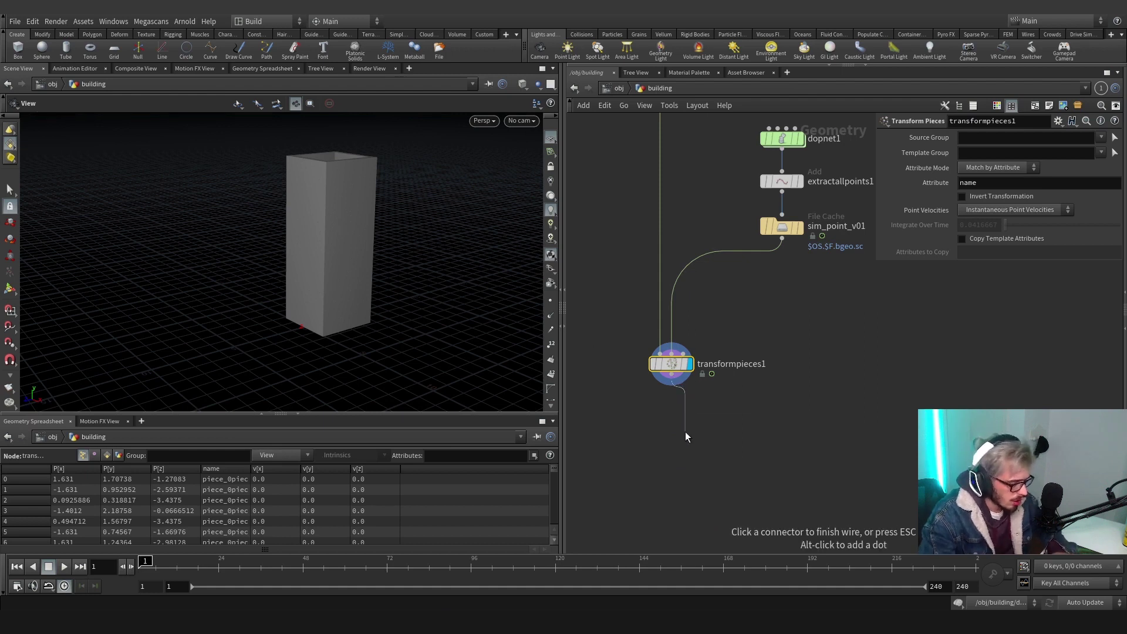
key("Tab")
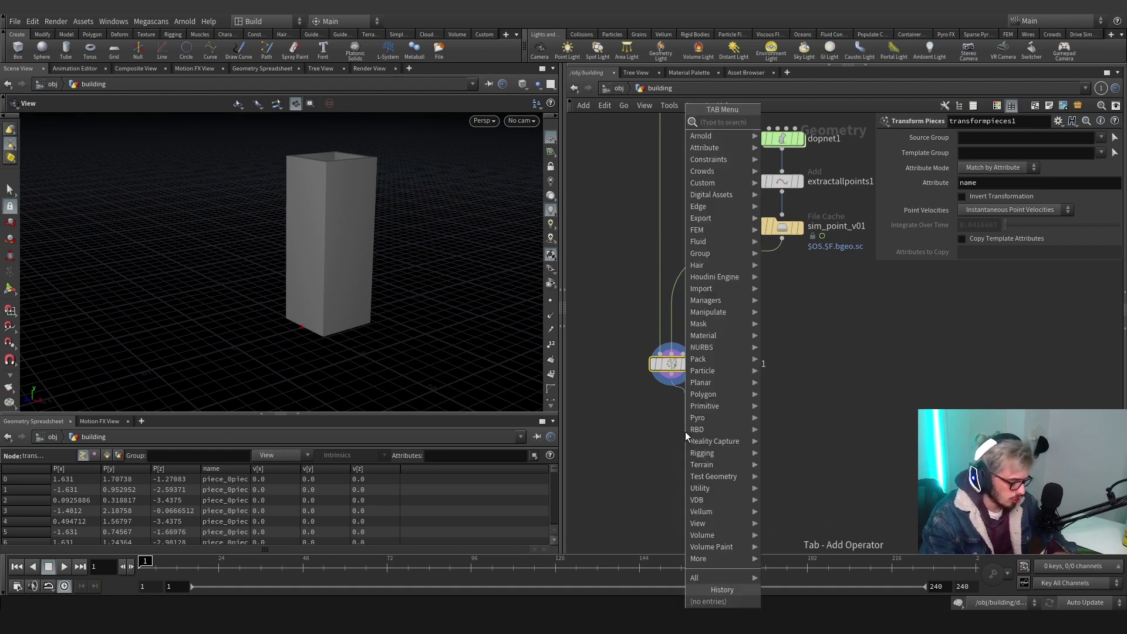
type("unpack")
key("Return")
left_click(684, 431)
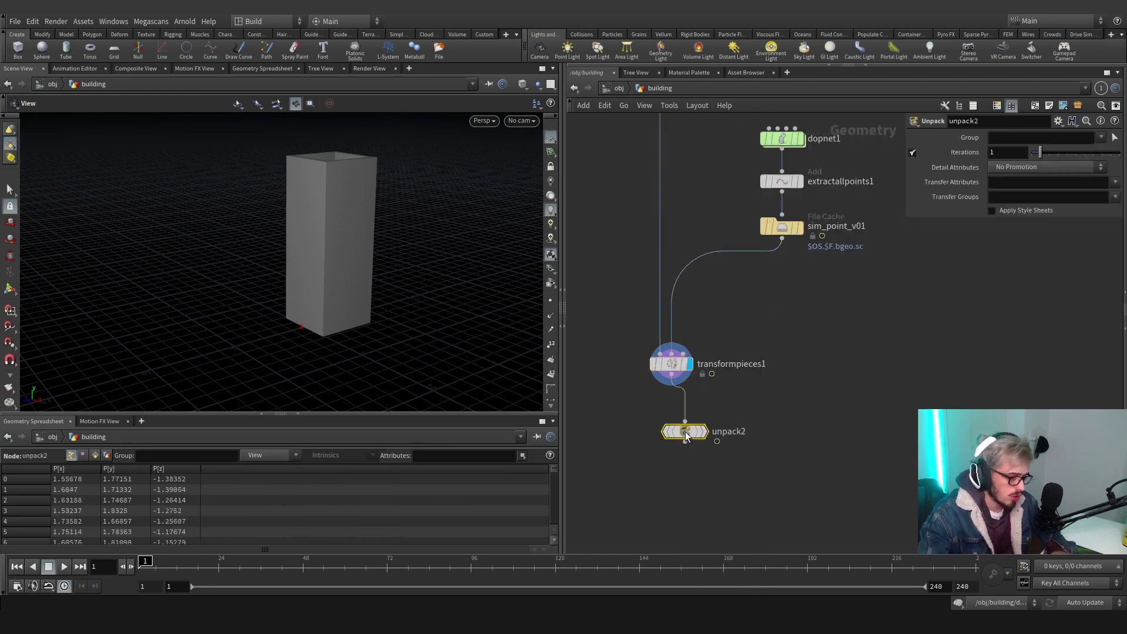
left_click(690, 444)
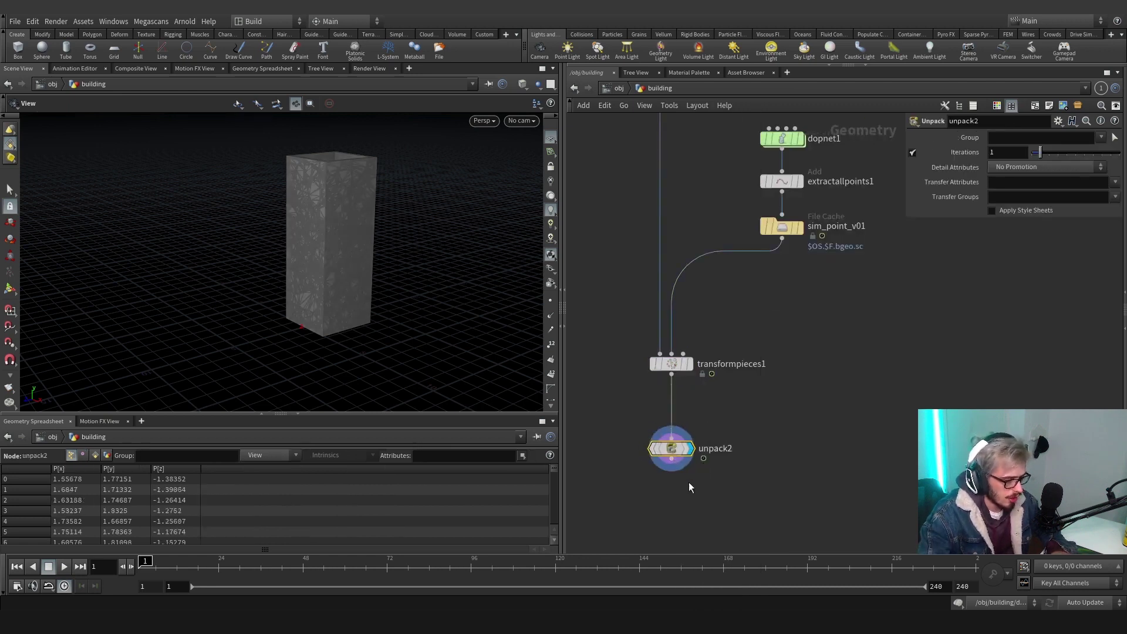
Add a Debris Source (debrissource1) under unpack2 and display its debris points
middle_click_drag(695, 493, 678, 416)
key("Tab")
type("debri")
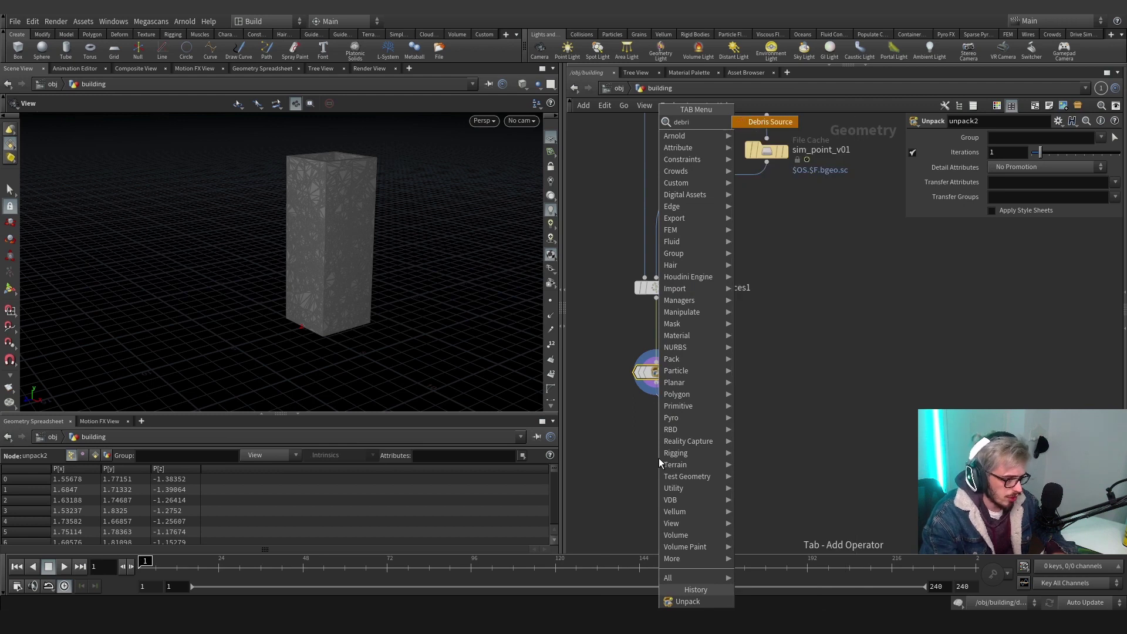
key("Return")
left_click(659, 458)
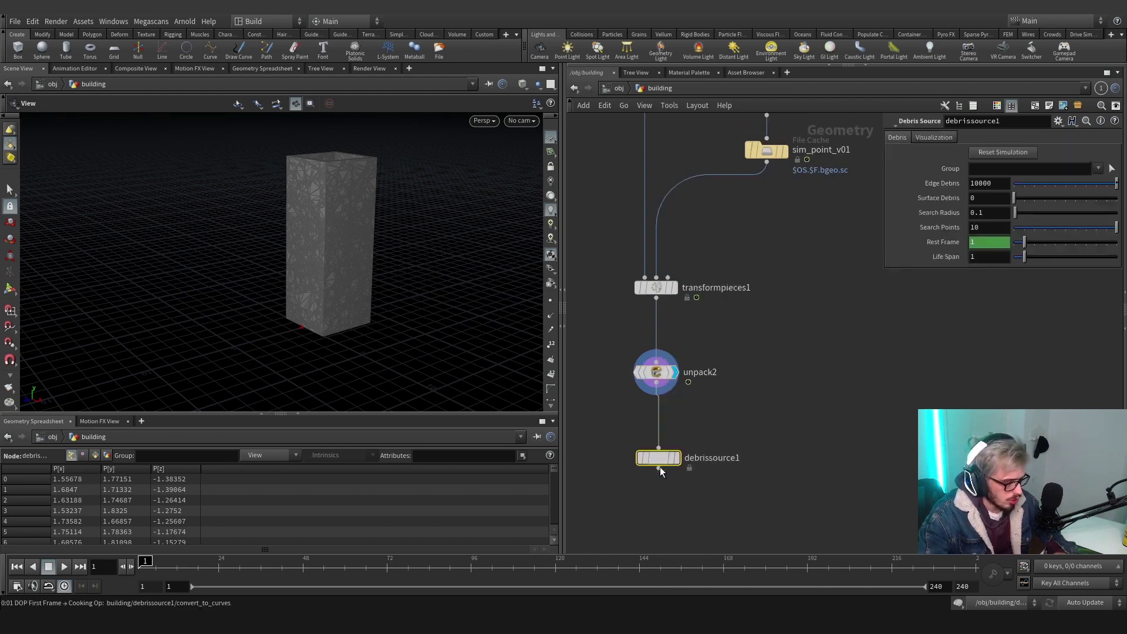
left_click_drag(659, 463, 657, 481)
left_click(674, 475)
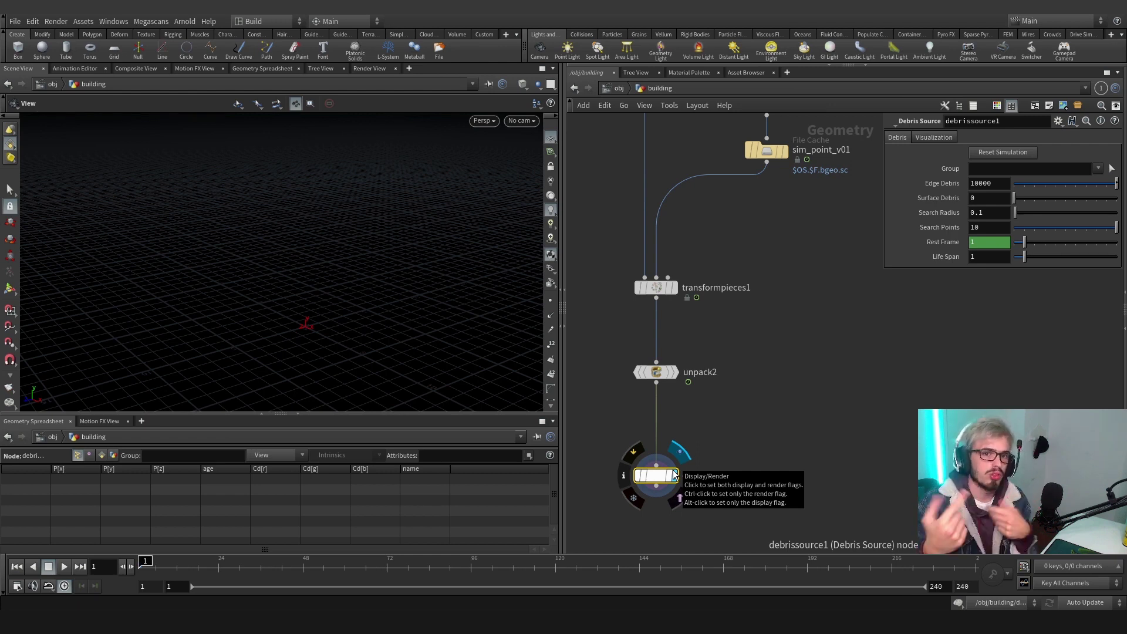
left_click(675, 475)
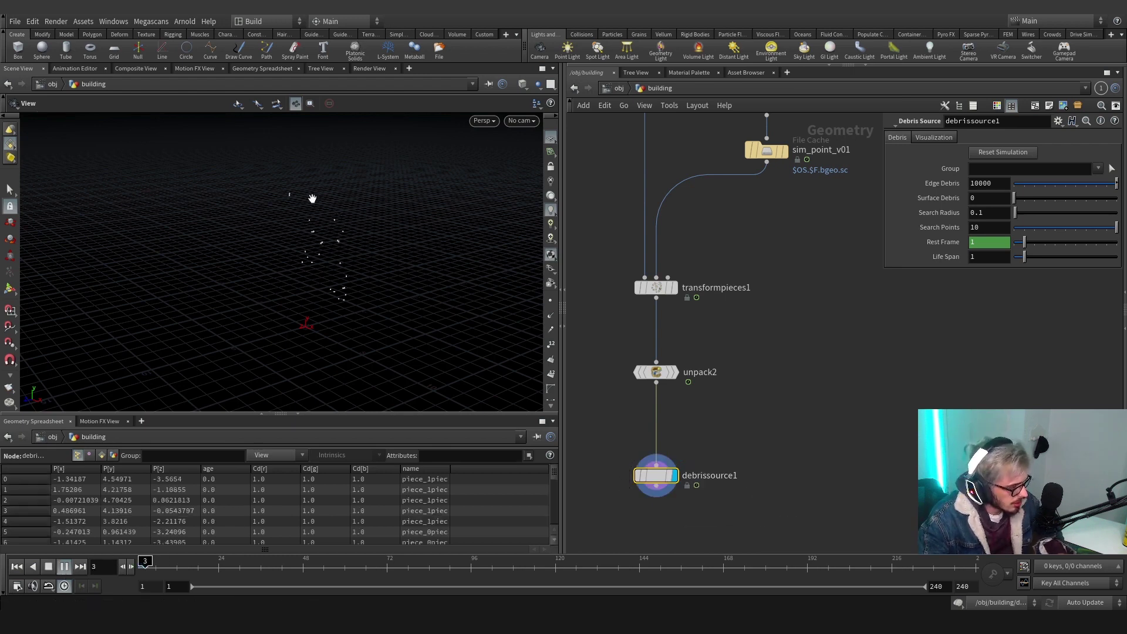
Stop playback, return to frame 1, and set Edge Debris to 100000
left_click(151, 566)
left_click_drag(150, 566, 145, 566)
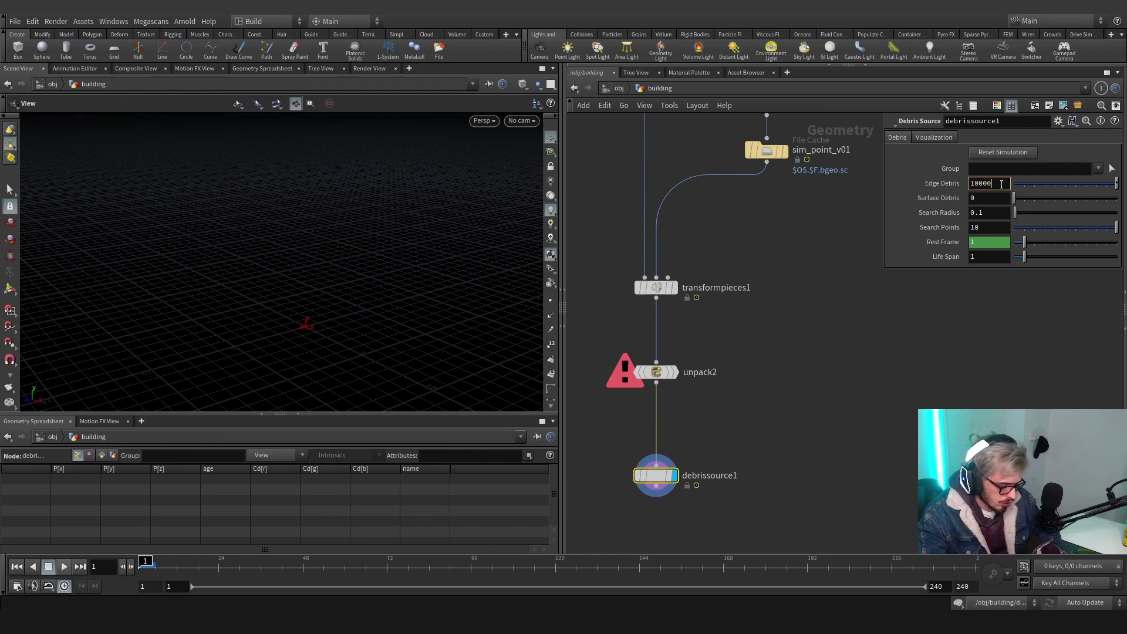
type("0")
scroll(812, 417, "down", 2)
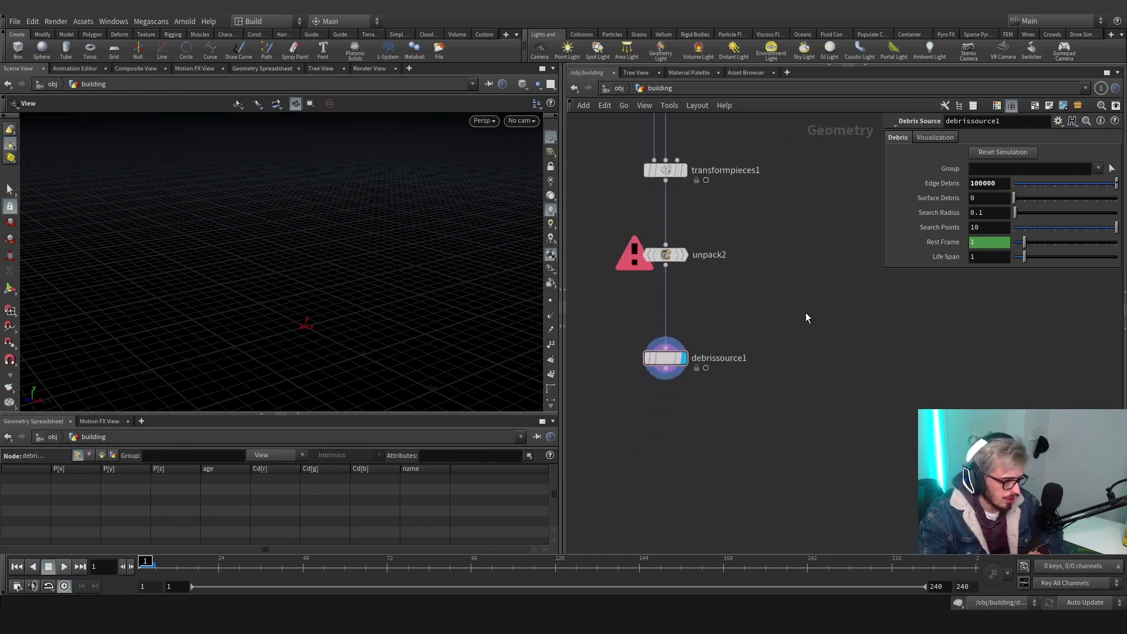
left_click(665, 369)
Add a File Cache below debrissource1 using the $HIP/cache/$OS/$OS.$F.bgeo.sc path preset
key("Tab")
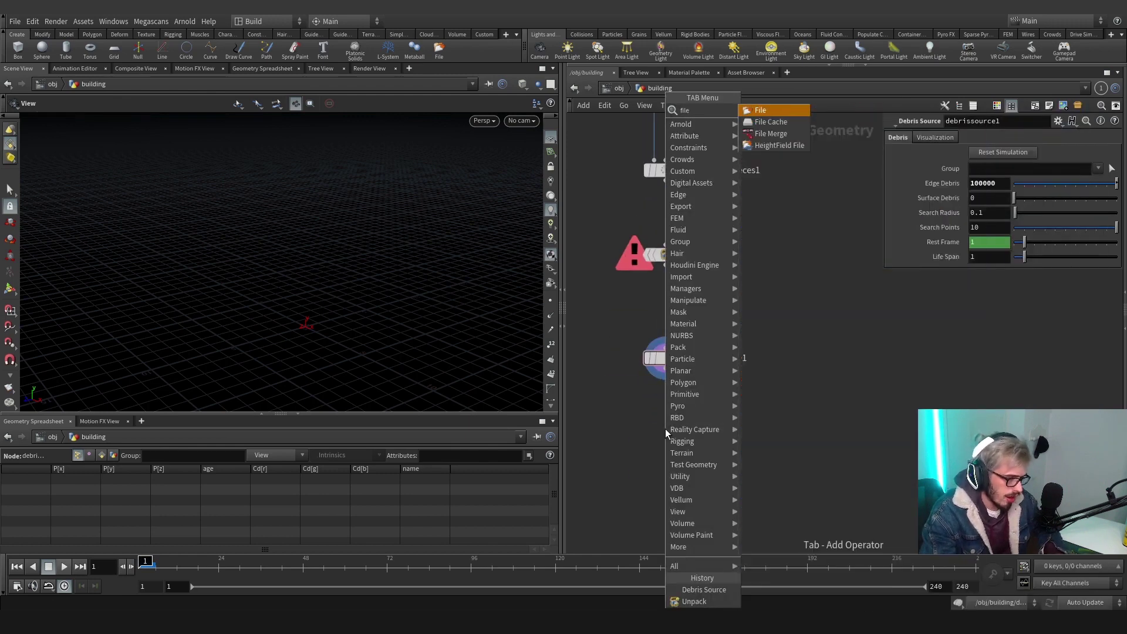
key("Escape")
left_click(664, 428)
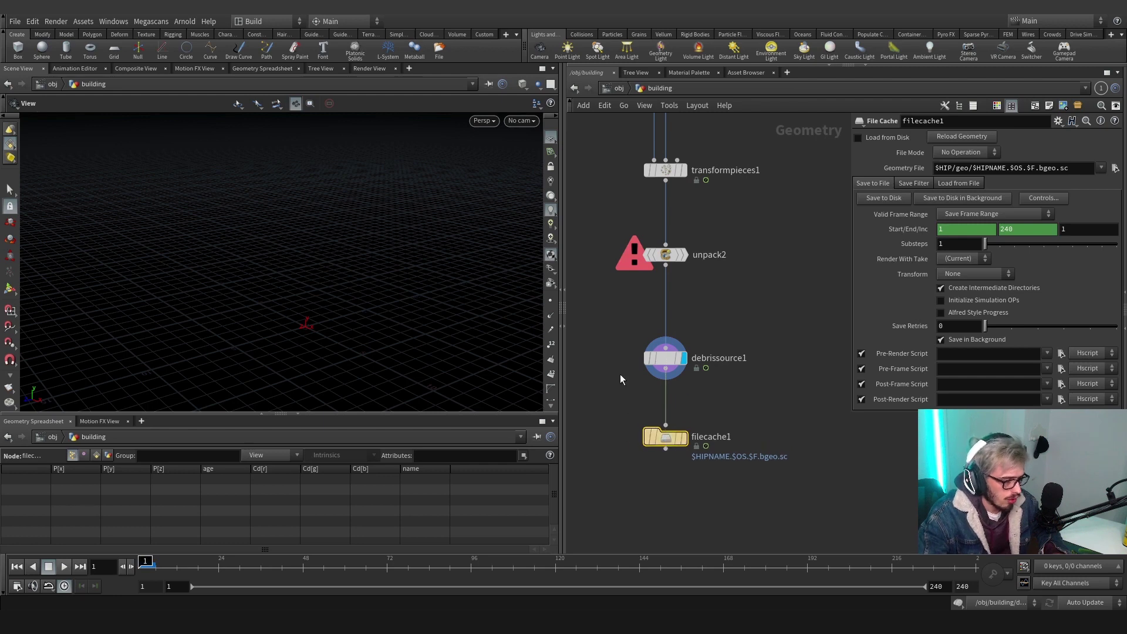
left_click(1058, 120)
left_click(995, 362)
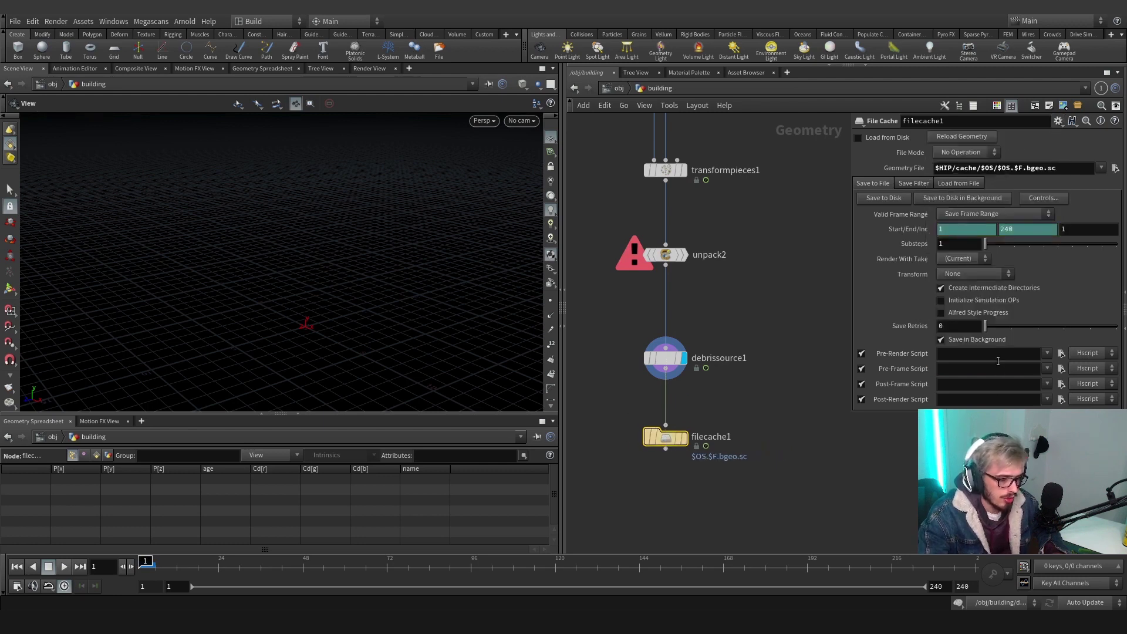
Rename the cache to sim_debri_v01, save it to disk, and scrub the cached frames
key("F2")
type("sim")
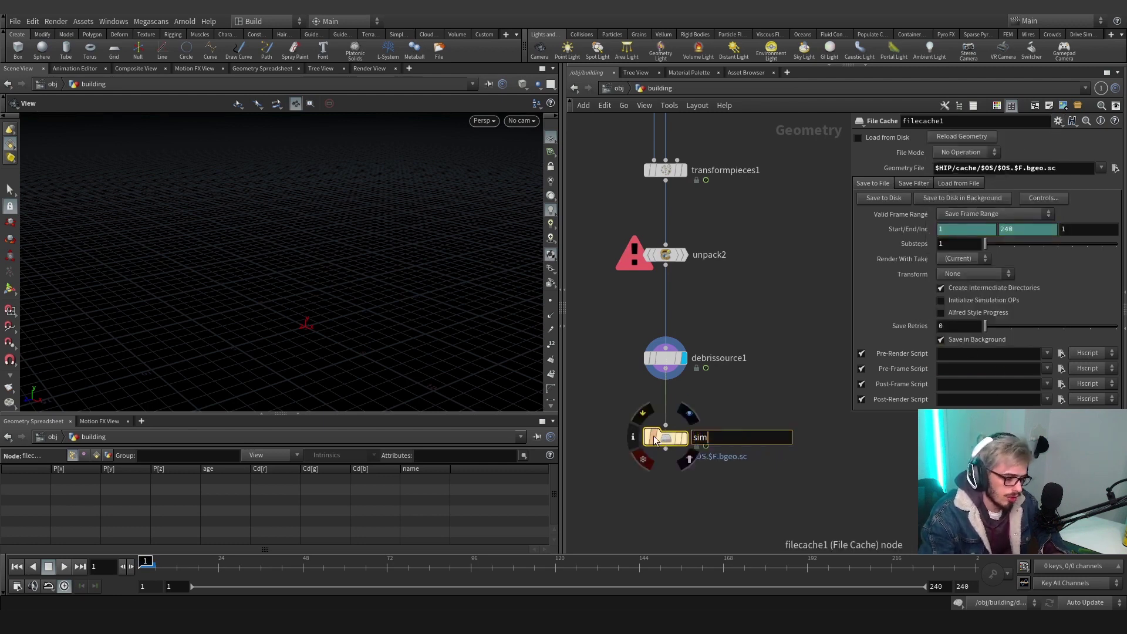
type("_debri_01")
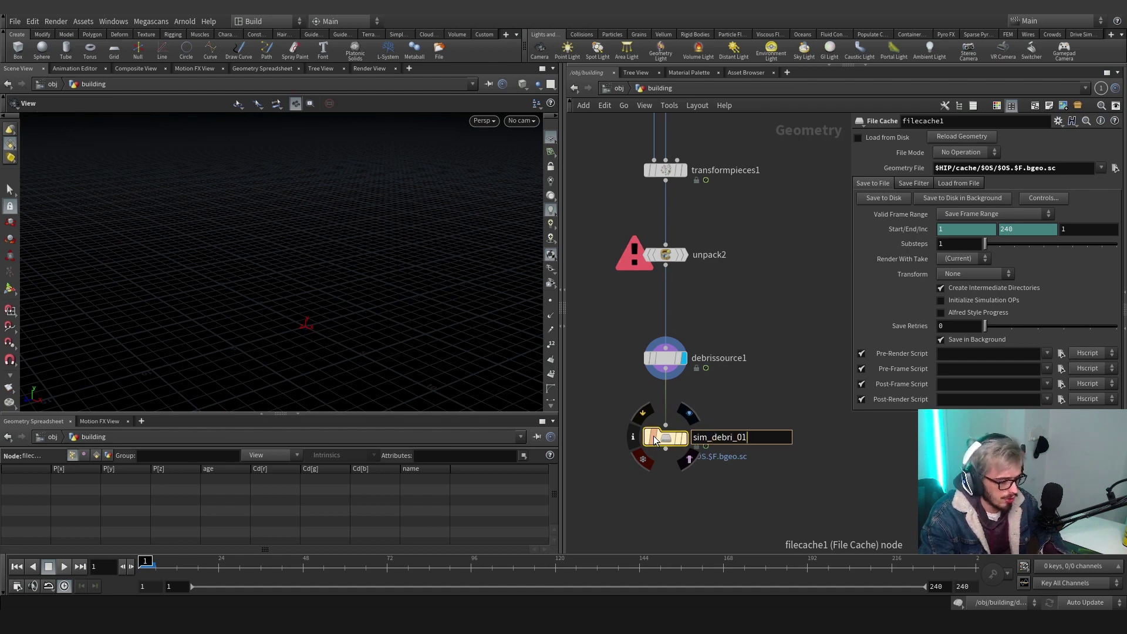
key("BackSpace")
type("v01")
key("Return")
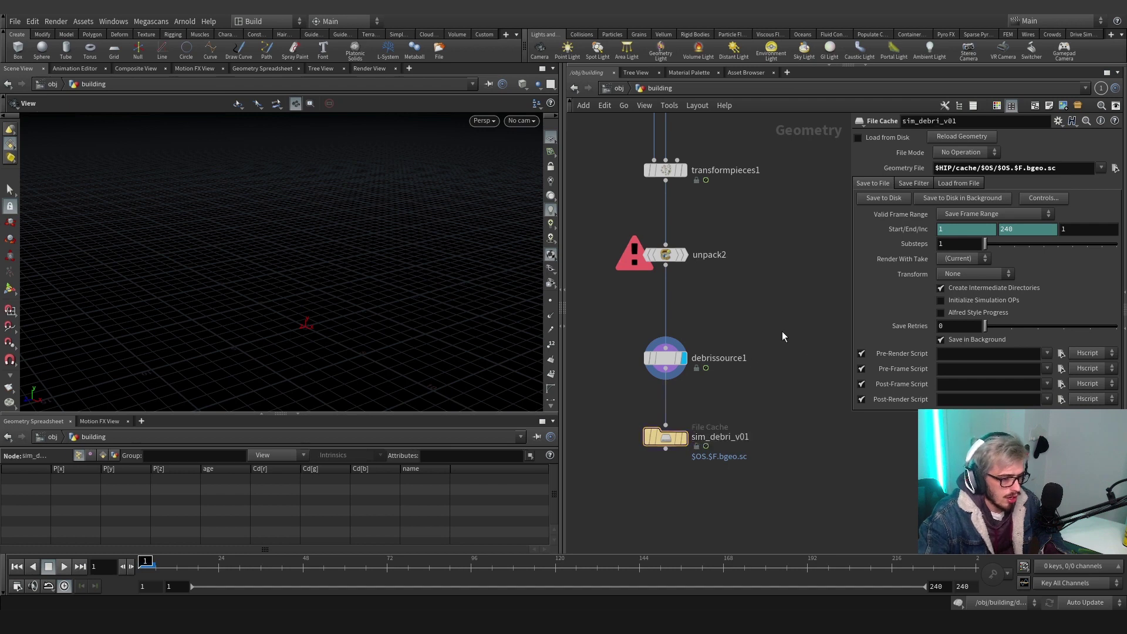
left_click(874, 198)
left_click_drag(226, 567, 531, 566)
scroll(638, 357, "down", 3)
Add an Attribute Wrangle (attribwrangle6) after sim_debri_v01
key("Tab")
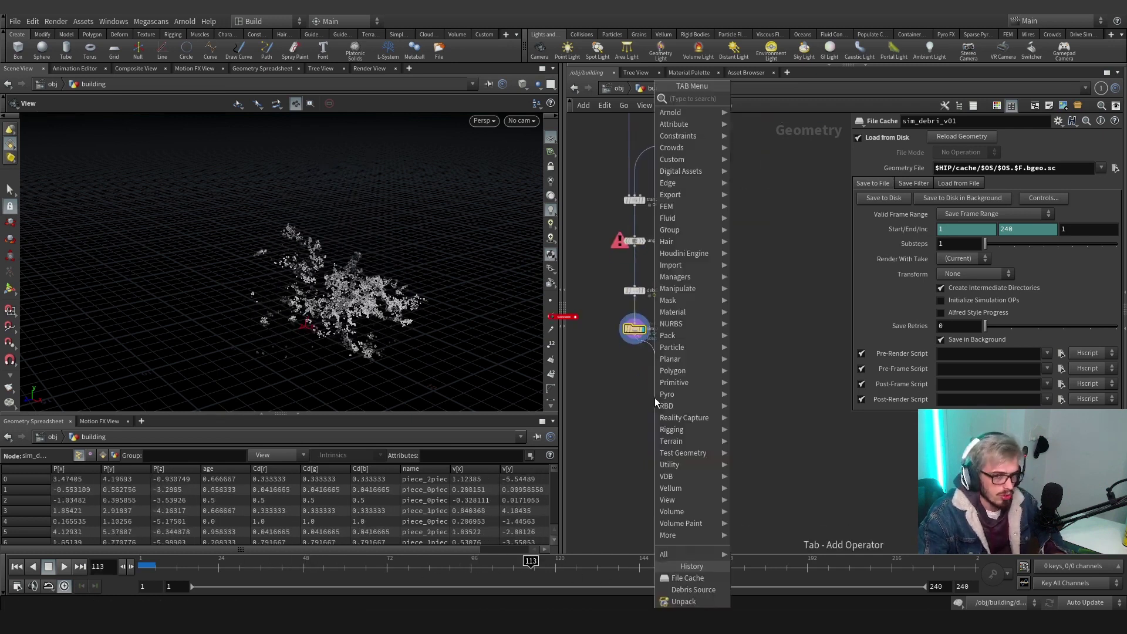
type("attrib wrangle")
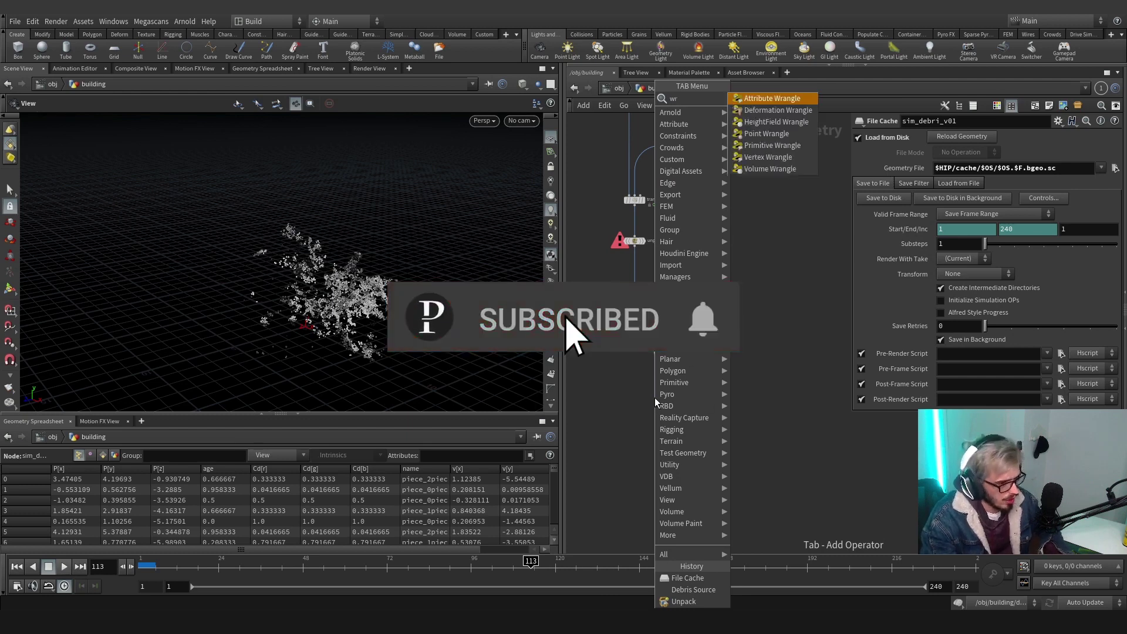
key("Return")
left_click(637, 375)
scroll(637, 371, "up", 3)
left_click(942, 255)
type("@d")
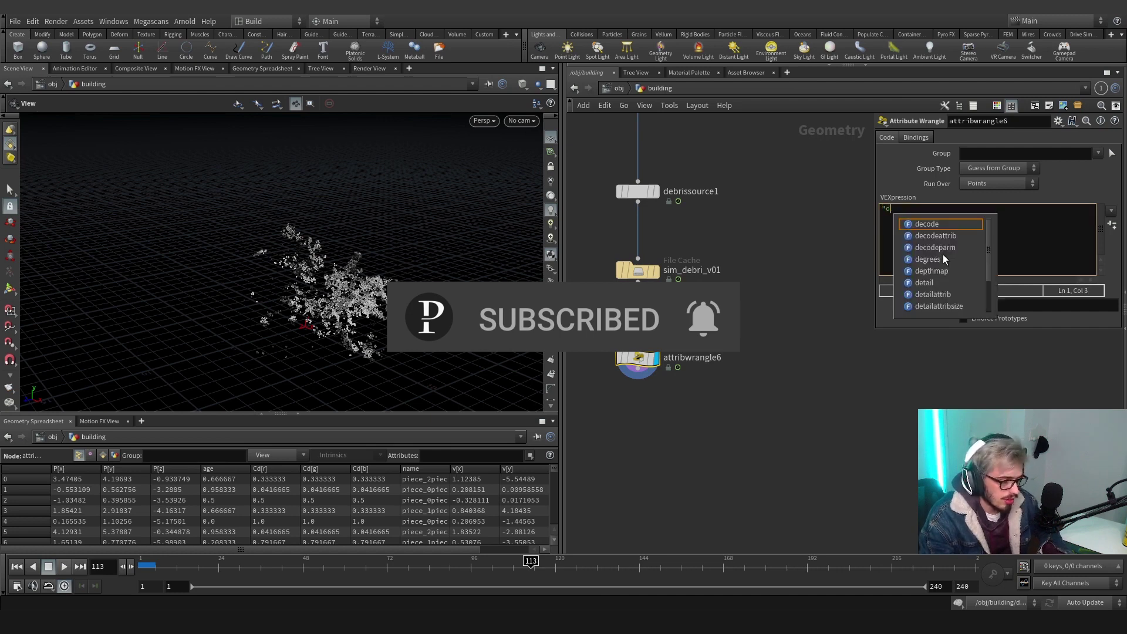
key("BackSpace")
type("density")
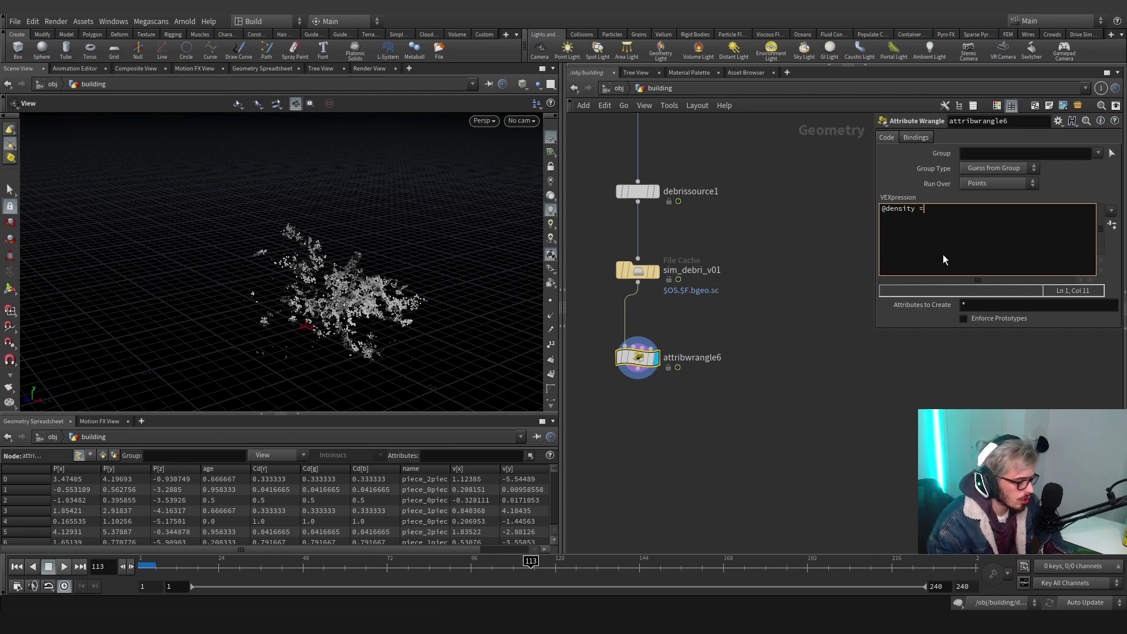
type(" = @age;")
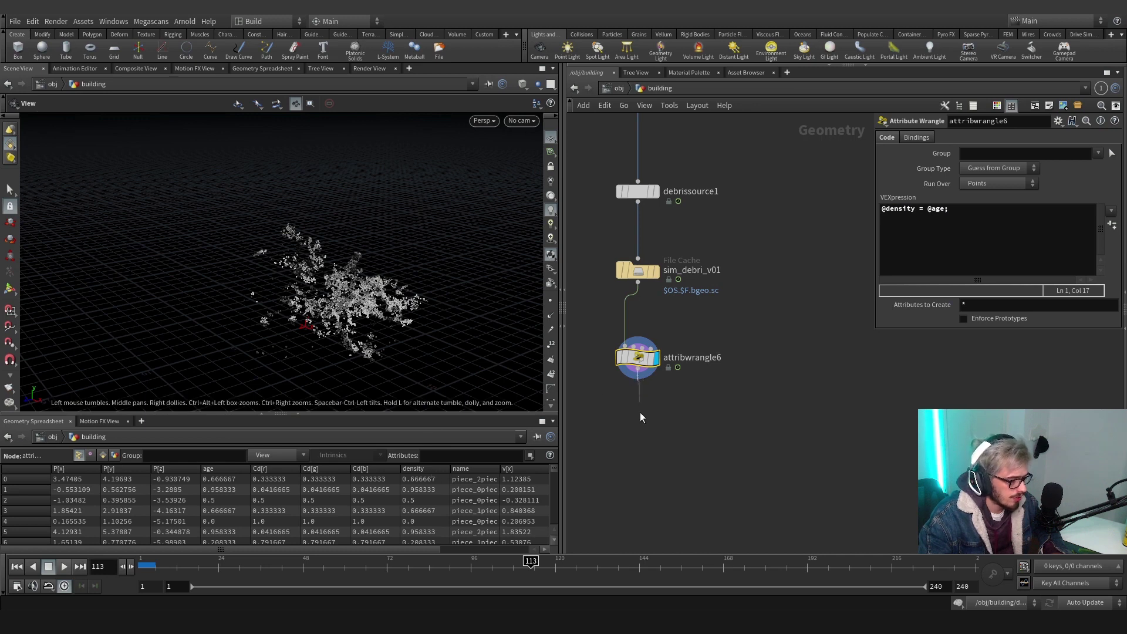
middle_click_drag(642, 438, 639, 356)
key("Tab")
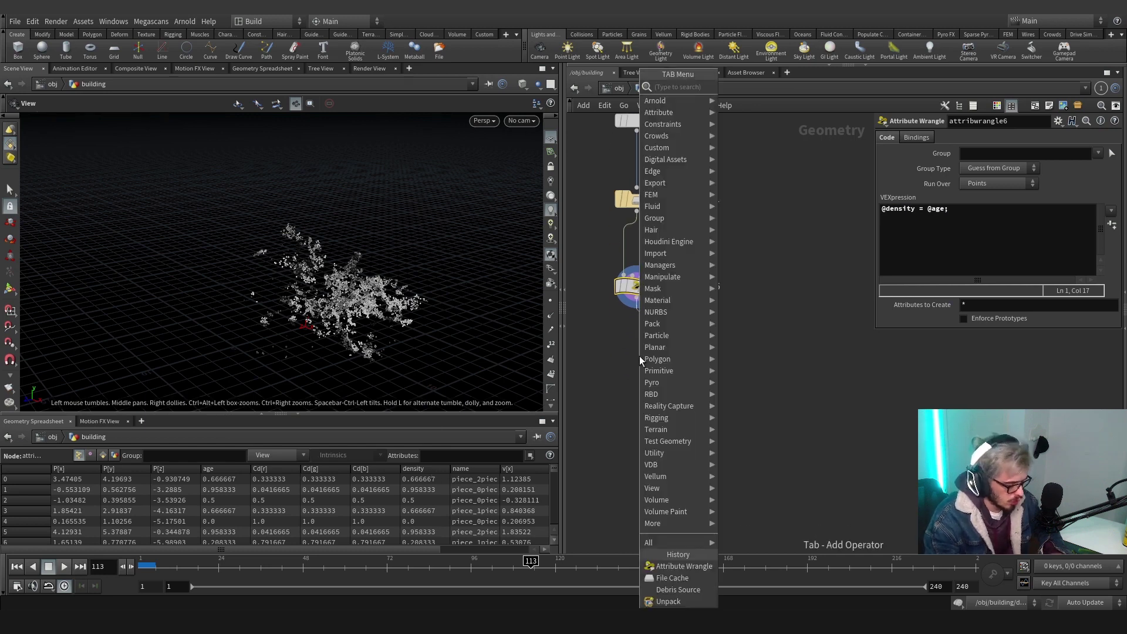
Add Volume Rasterize Attributes below attribwrangle6, display it, and rasterize the density attribute
type("attribut")
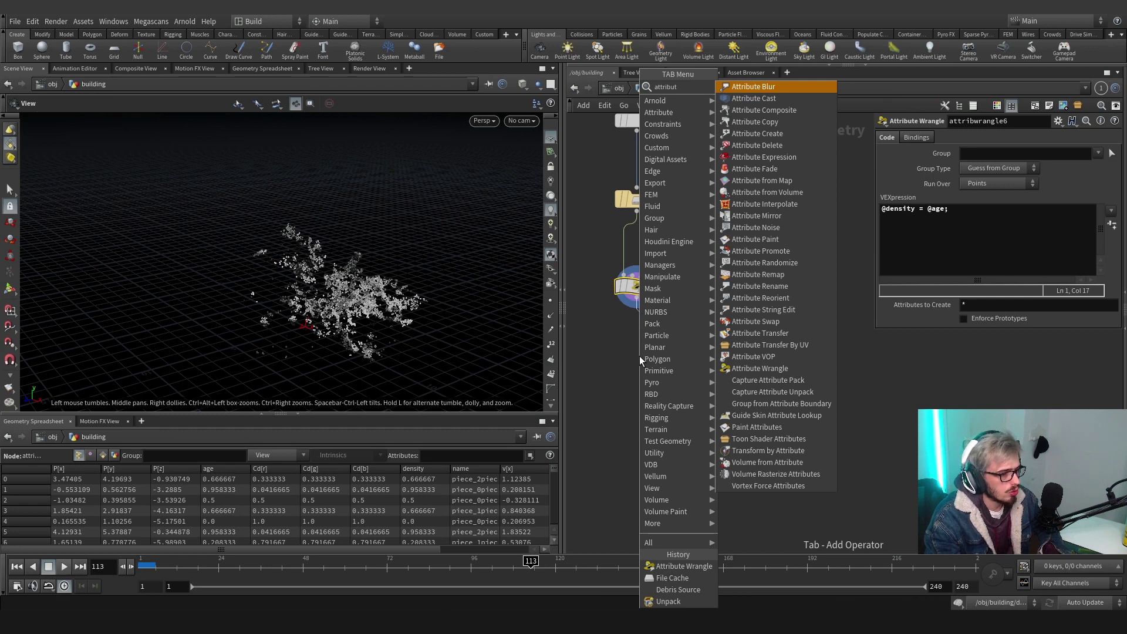
type("e ras")
key("Return")
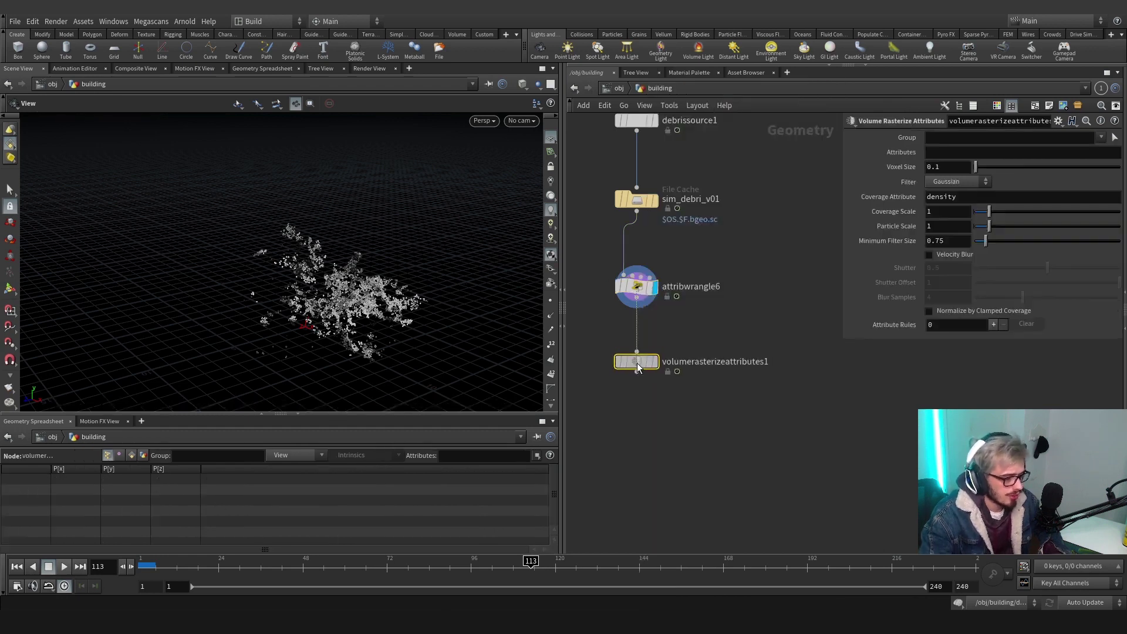
left_click(653, 365)
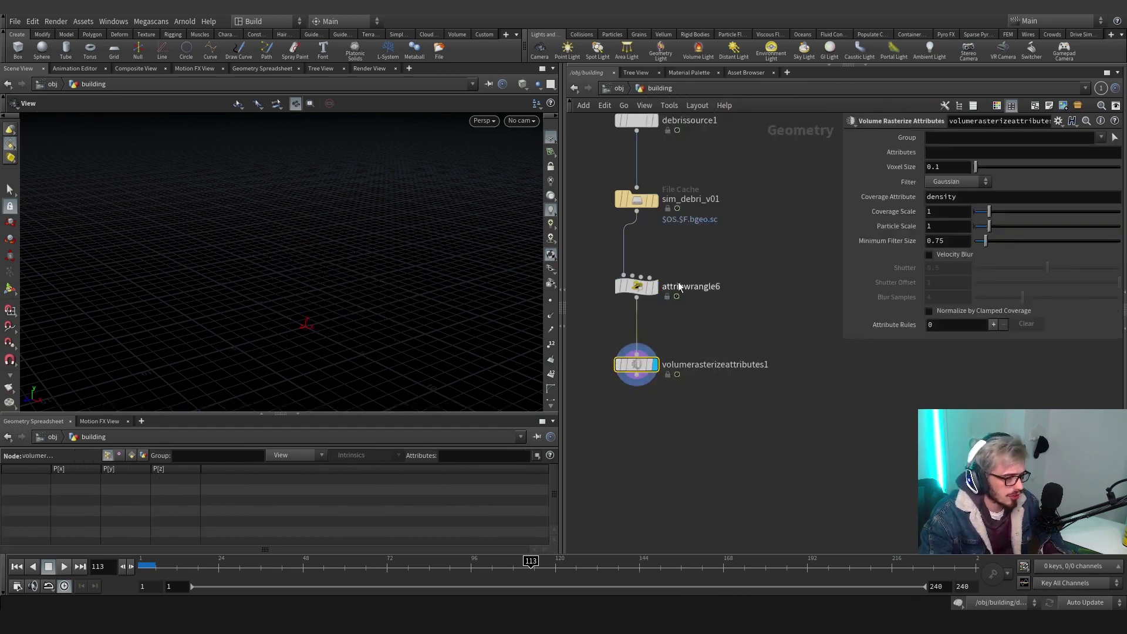
left_click(949, 153)
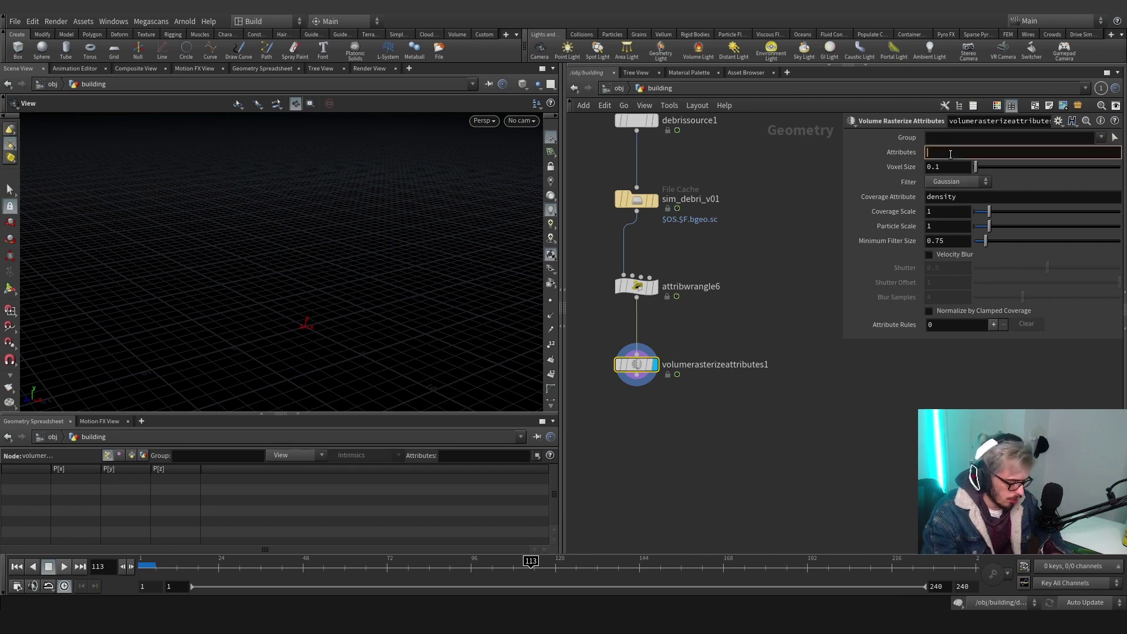
key("Return")
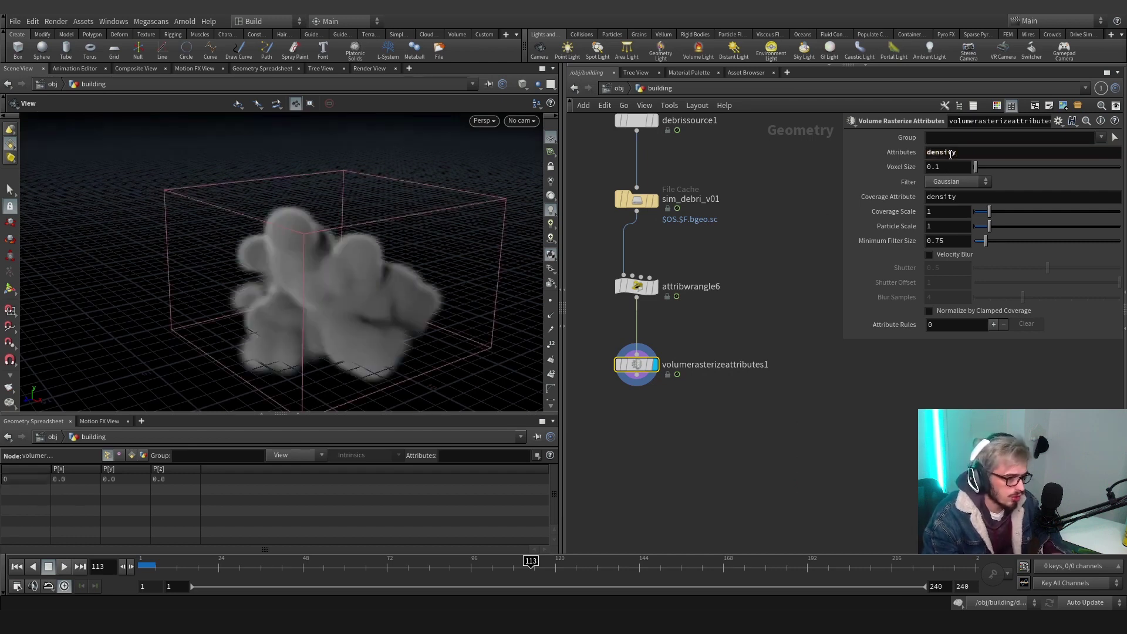
left_click(970, 154)
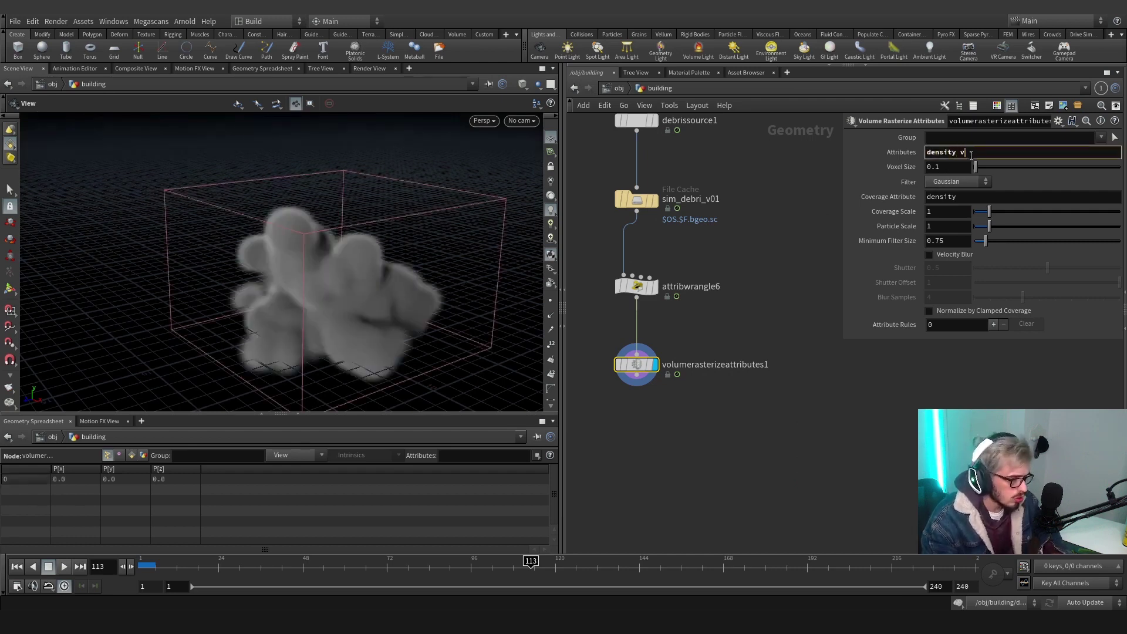
Add v to the rasterized attributes alongside density
type("v")
key("Return")
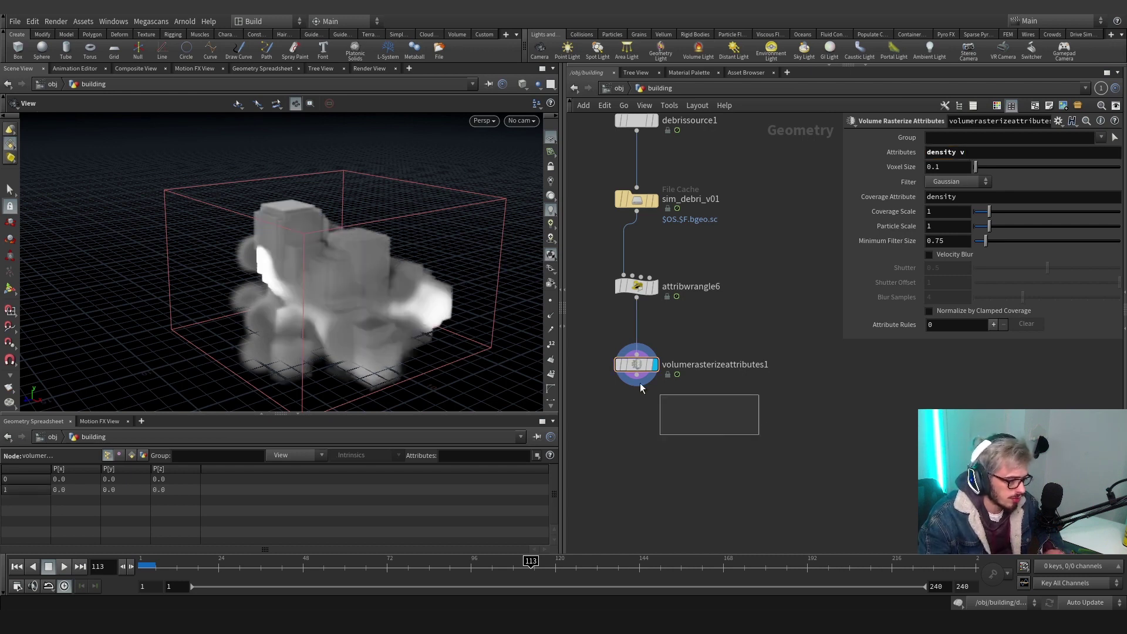
key("h")
key("h")
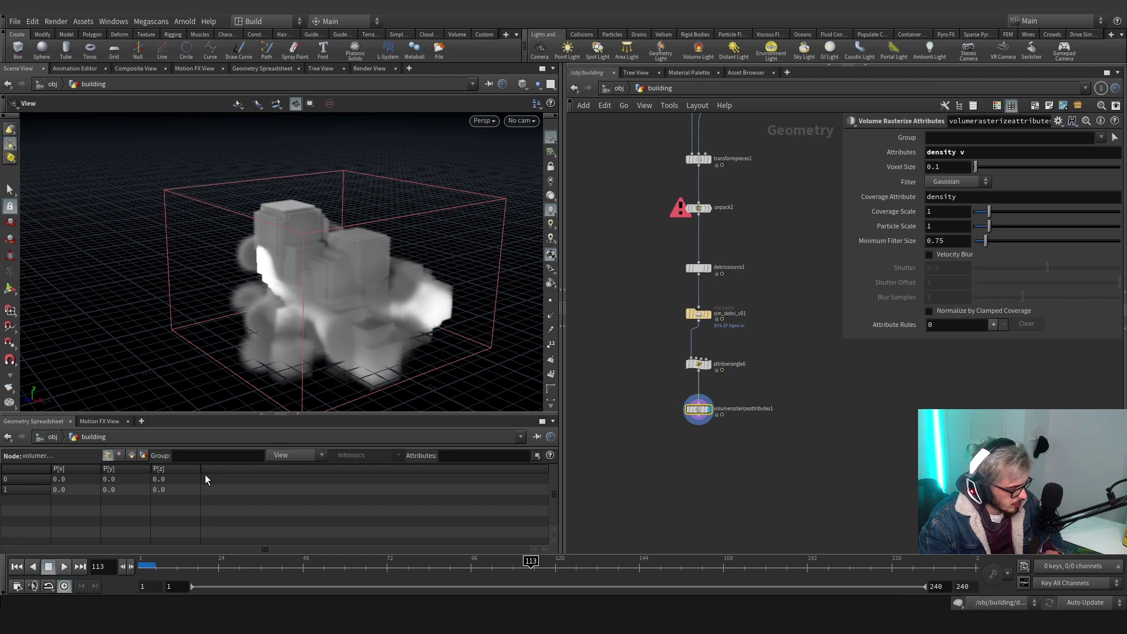
Inspect attribwrangle6's point attributes, then reselect volumerasterizeattributes1
mouse_move(703, 411)
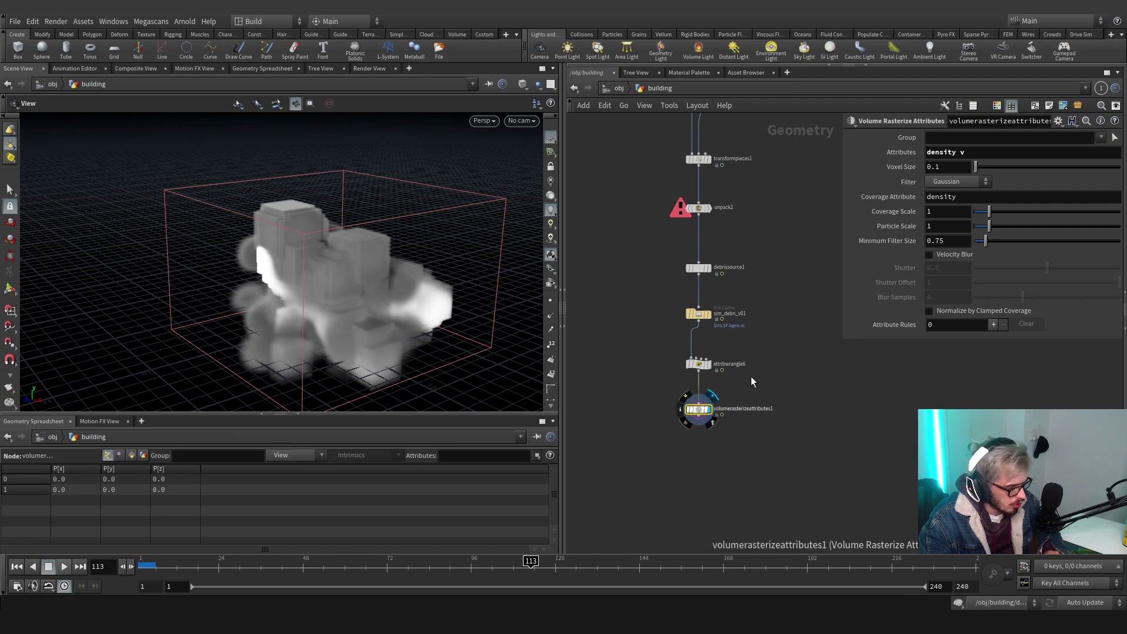
left_click(698, 364)
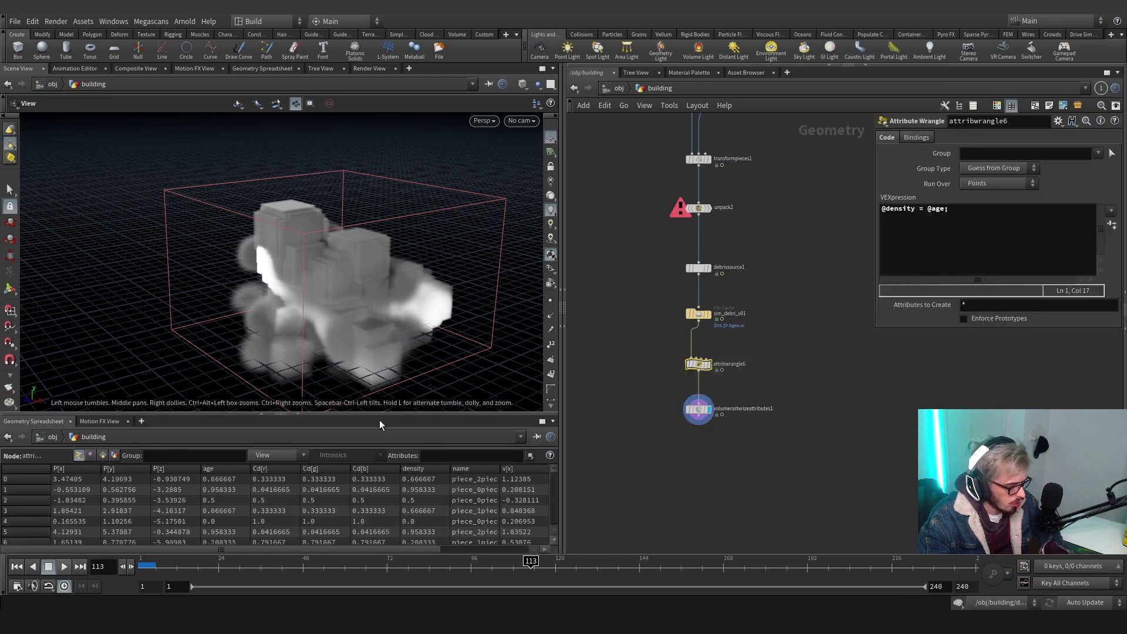
left_click_drag(373, 543, 478, 502)
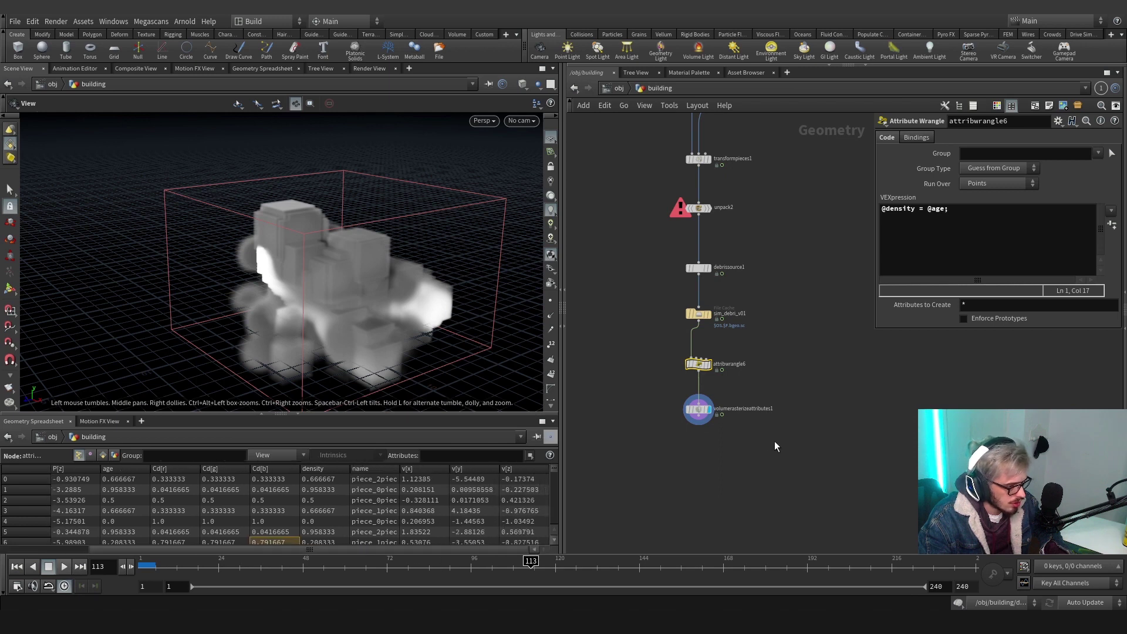
left_click(696, 408)
scroll(704, 388, "up", 3)
left_click_drag(808, 387, 703, 294)
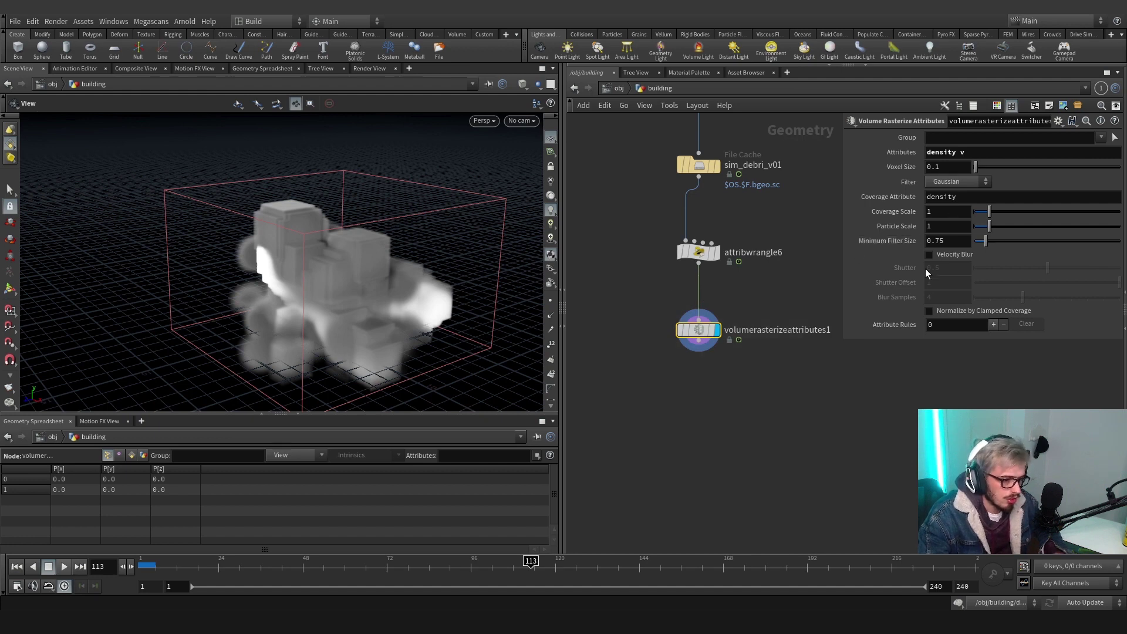
Enable Normalize by Clamped Coverage and Velocity Blur, and reference ch("densityscale") in Voxel Size
left_click(929, 310)
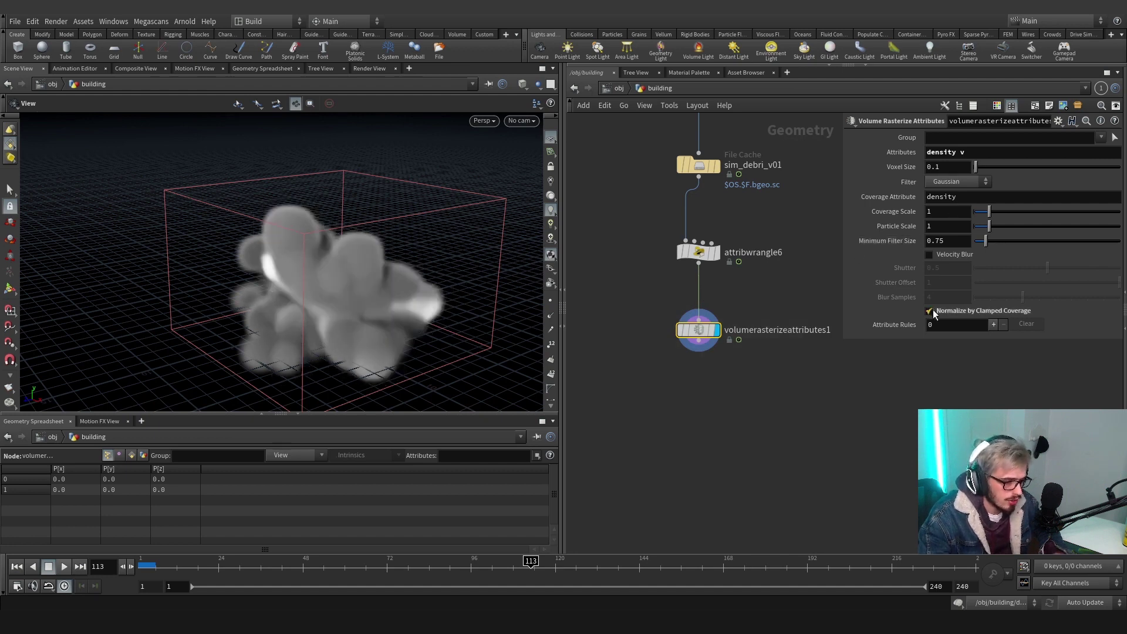
left_click(929, 255)
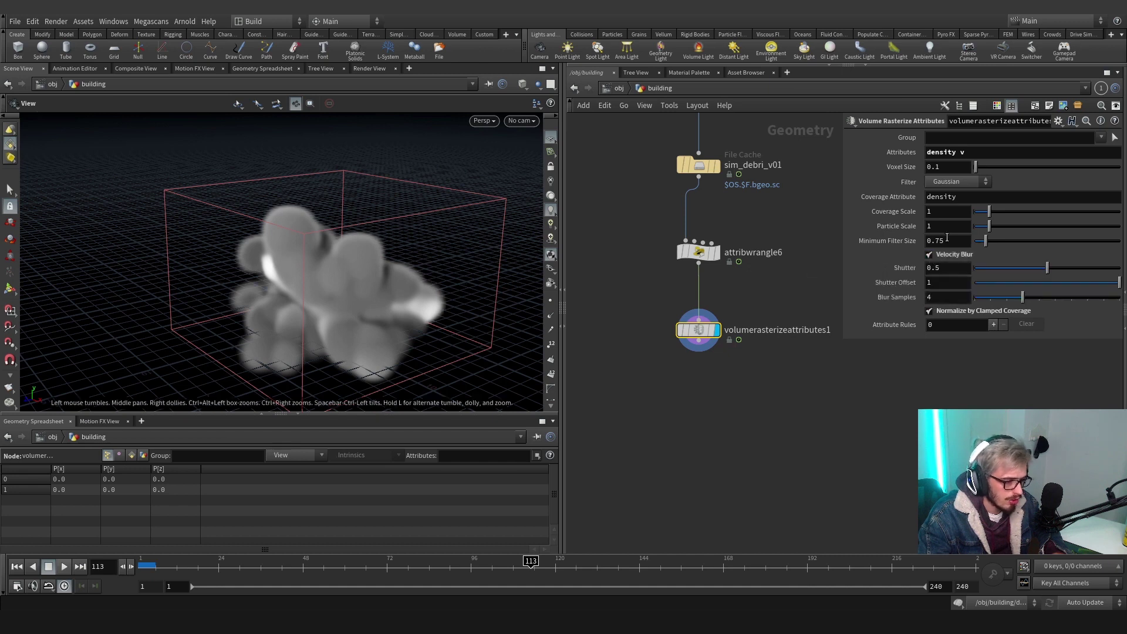
right_click(938, 209)
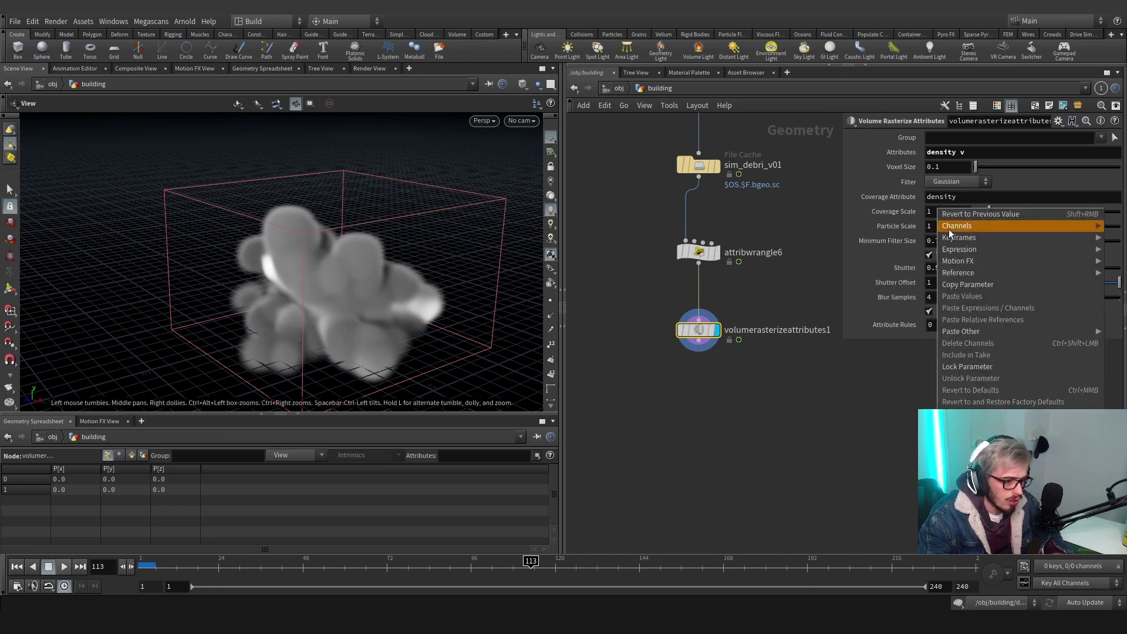
left_click(973, 286)
right_click(947, 168)
left_click(996, 283)
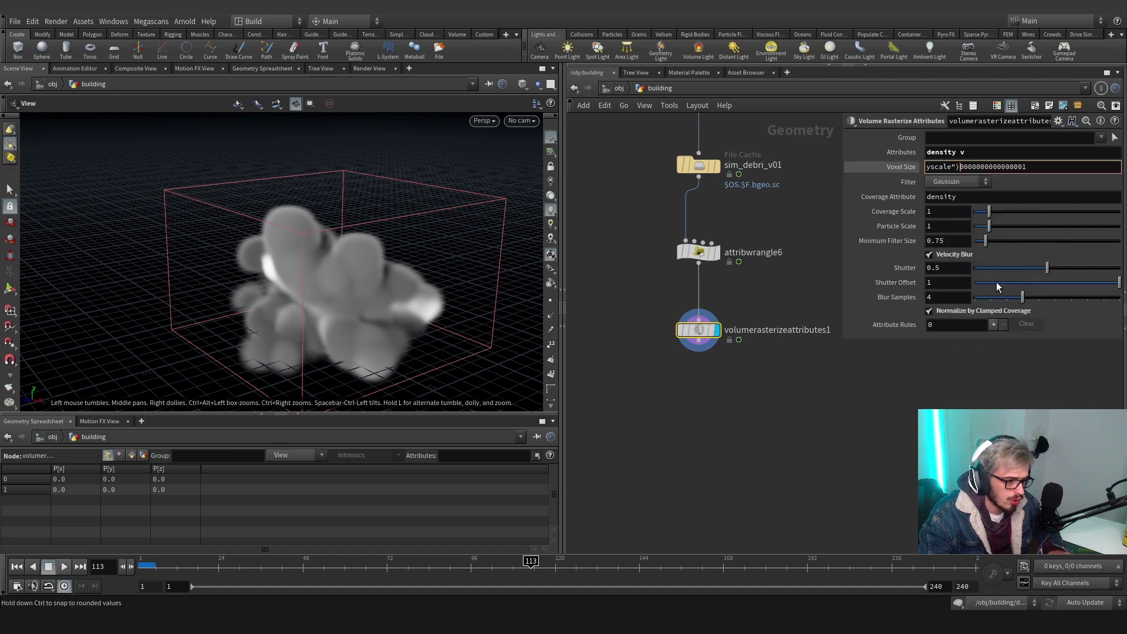
key("shift+End")
key("Delete")
key("Return")
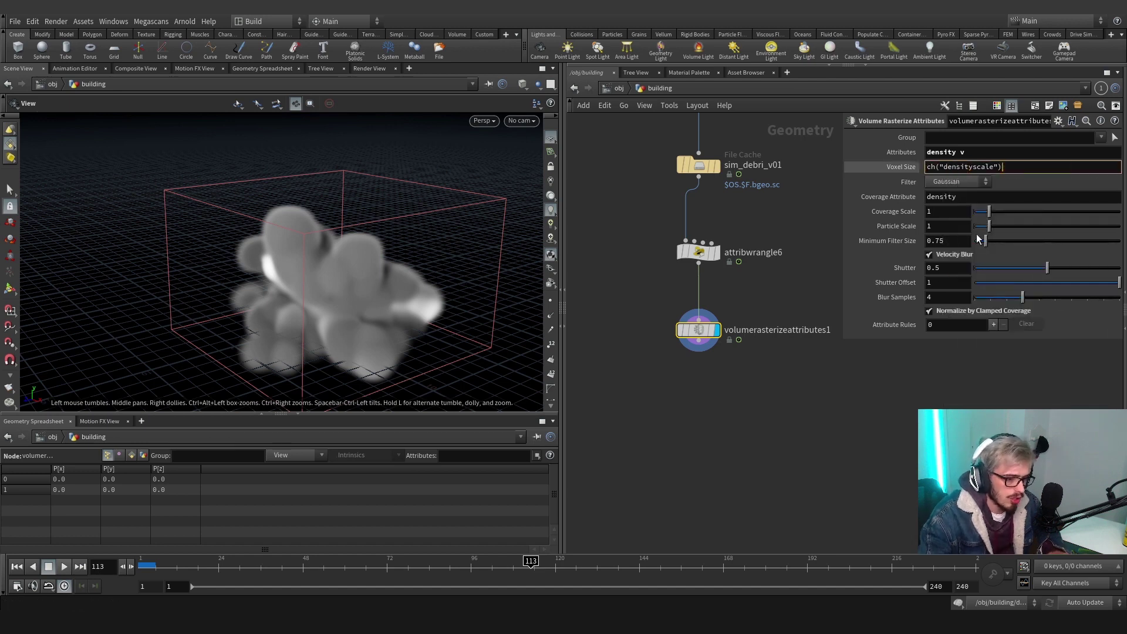
Extend Voxel Size to ch("densityscale")*ch("particlescale")/4
right_click(963, 225)
left_click(996, 304)
left_click(1026, 167)
type("*")
right_click(1027, 167)
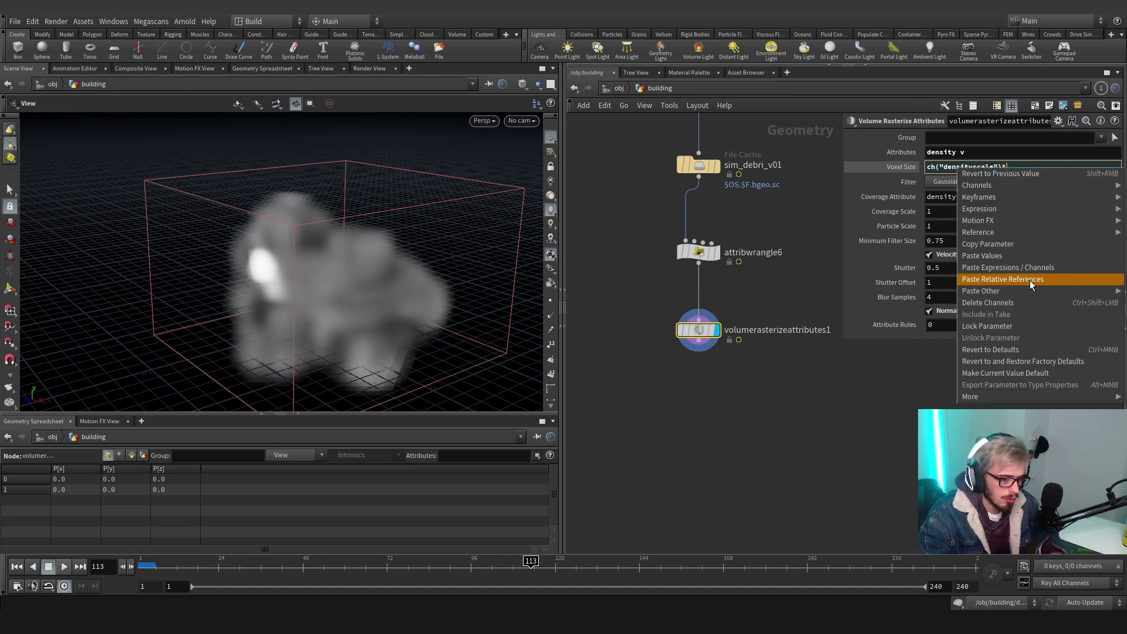
left_click(1029, 279)
type("/4")
key("Return")
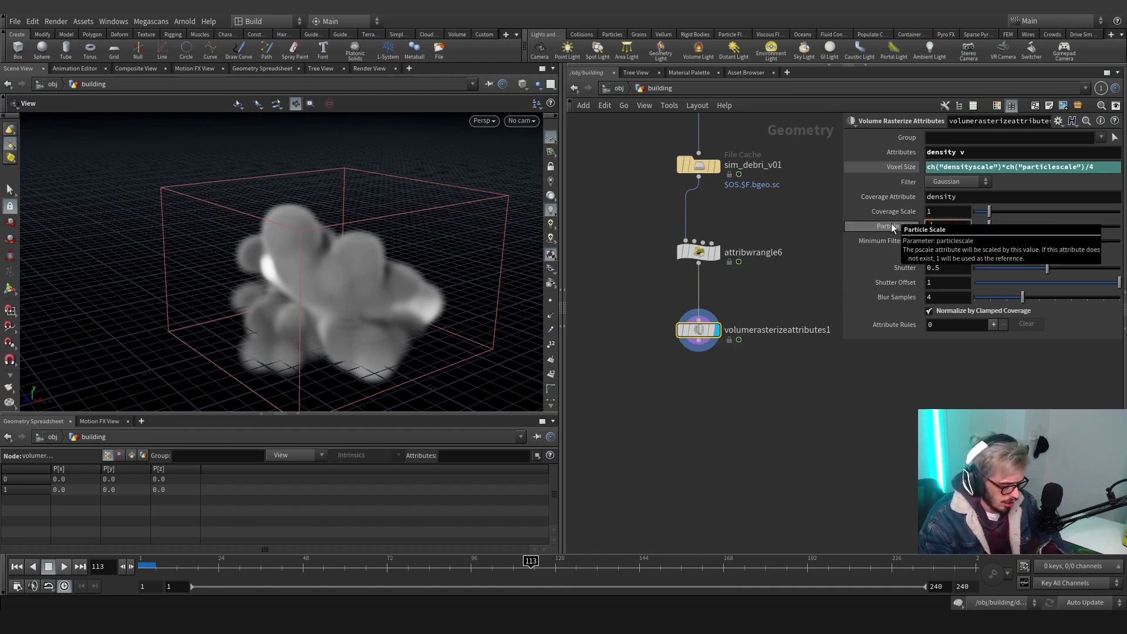
Set Particle Scale to .16 and check the finer debris smoke at an earlier frame
type(".26")
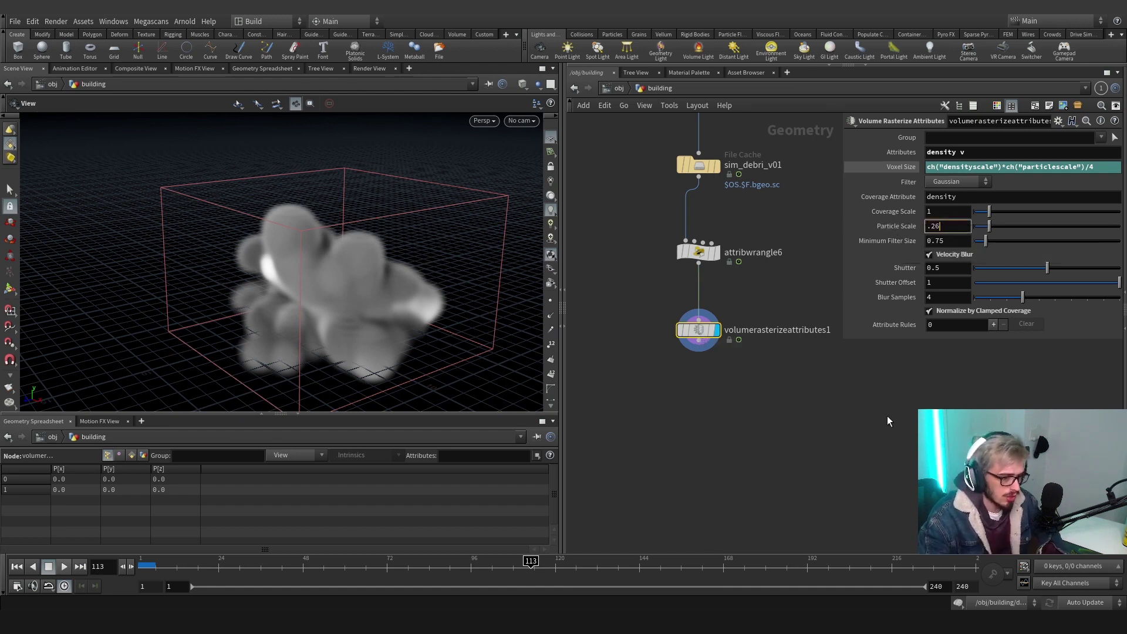
key("Return")
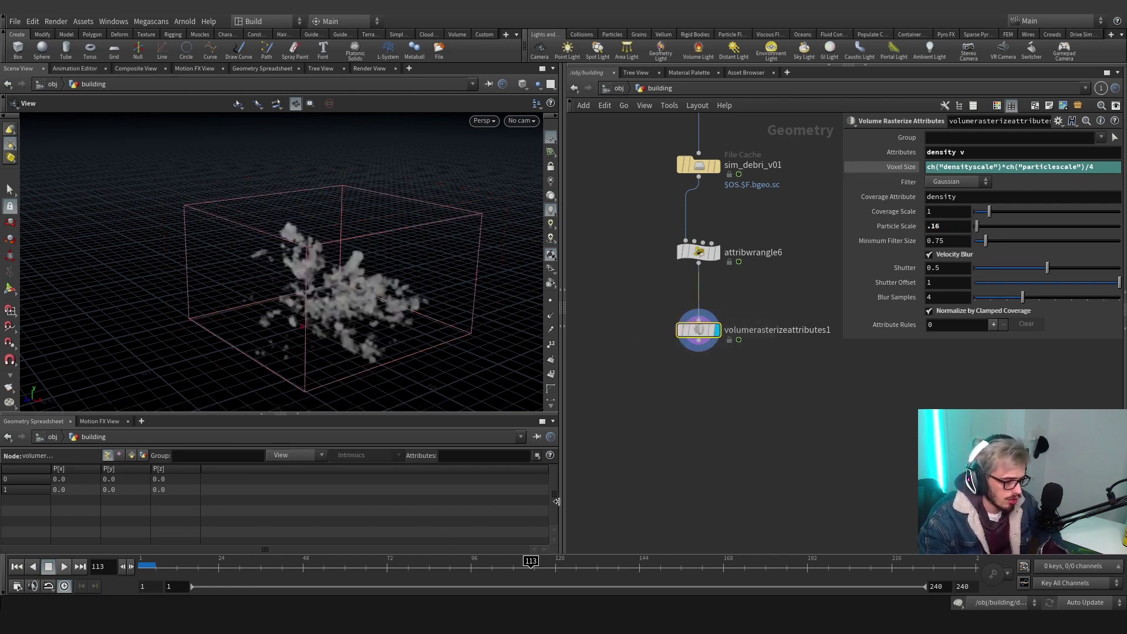
mouse_move(530, 565)
left_mouse_down()
mouse_move(365, 564)
mouse_move(520, 564)
left_mouse_up()
middle_click(700, 339)
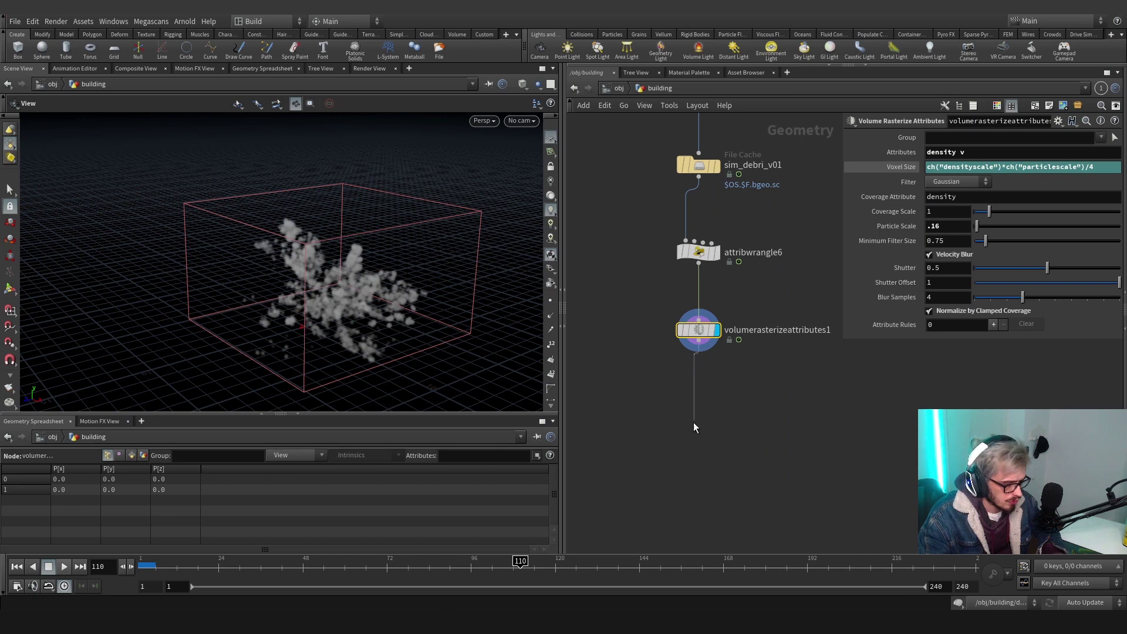
Add a Null node below the rasterize node and rename it OUT_SOURCE
key("Tab")
type("null")
key("Return")
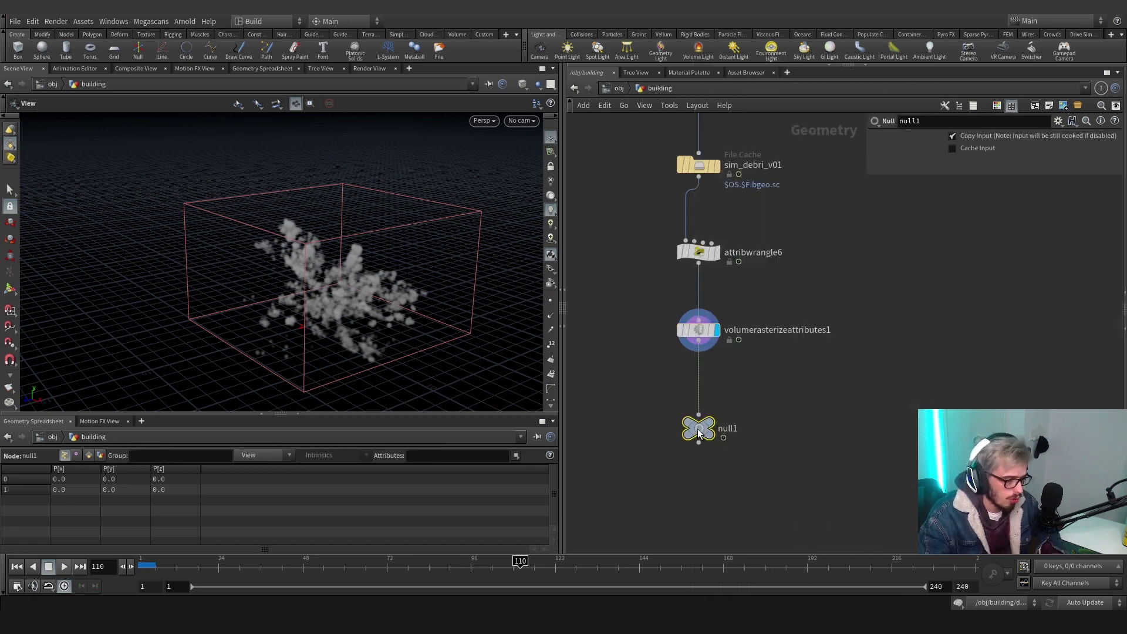
left_click(728, 432)
double_click(728, 433)
type("OUT_SOURCE")
key("Return")
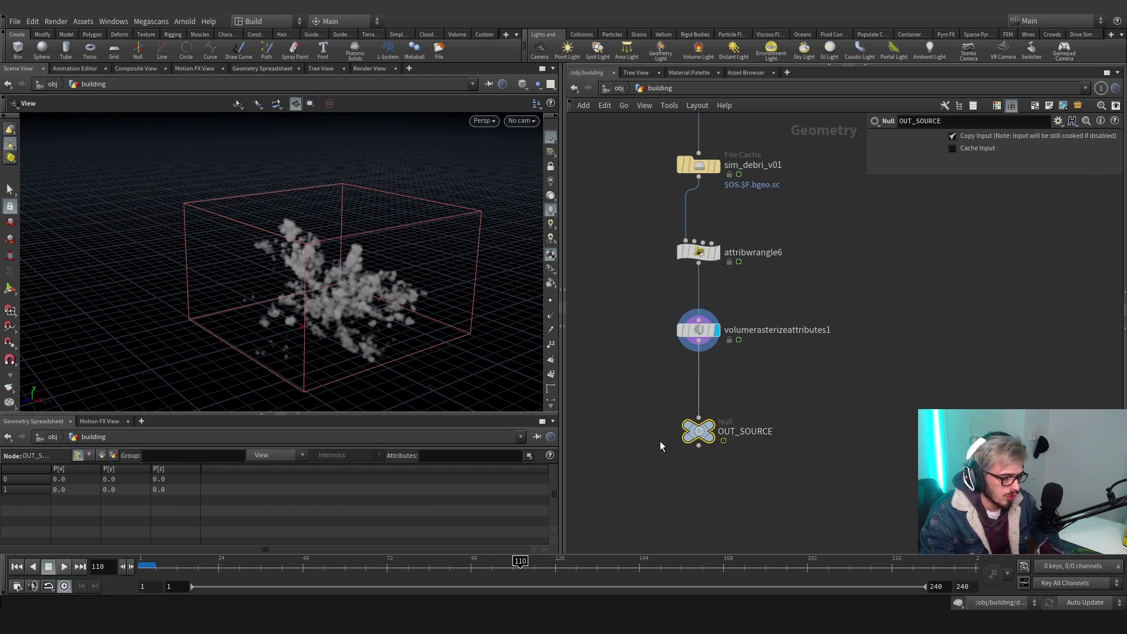
Add a Time Shift node, timeshift1, beside OUT_SOURCE and set its Frame to 116
scroll(658, 442, "down", 2)
key("Tab")
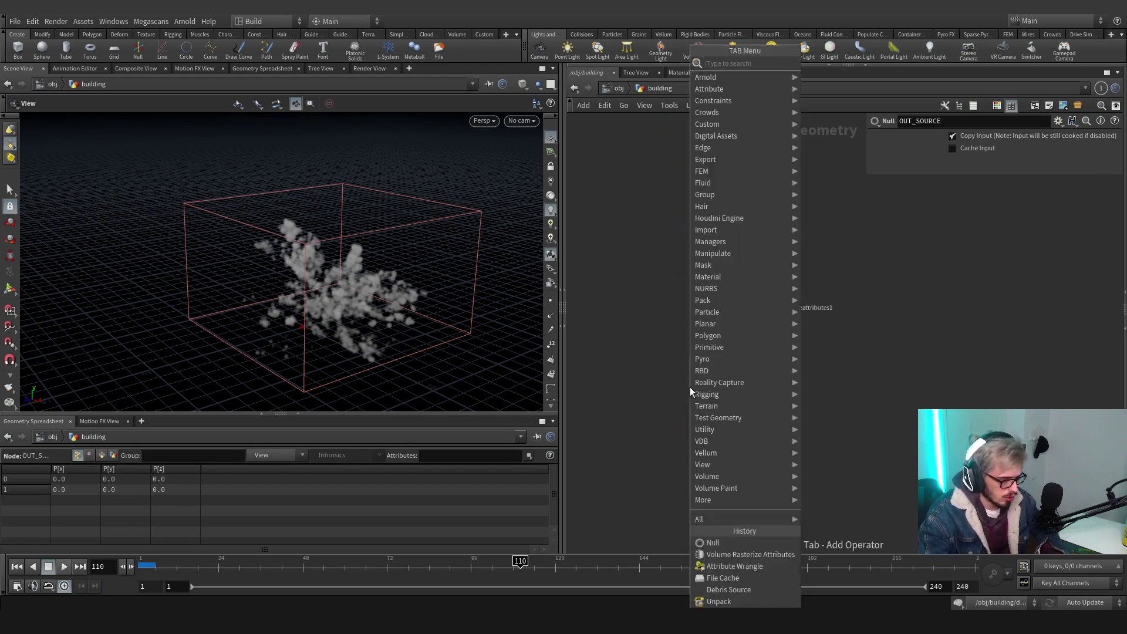
type("timeshift")
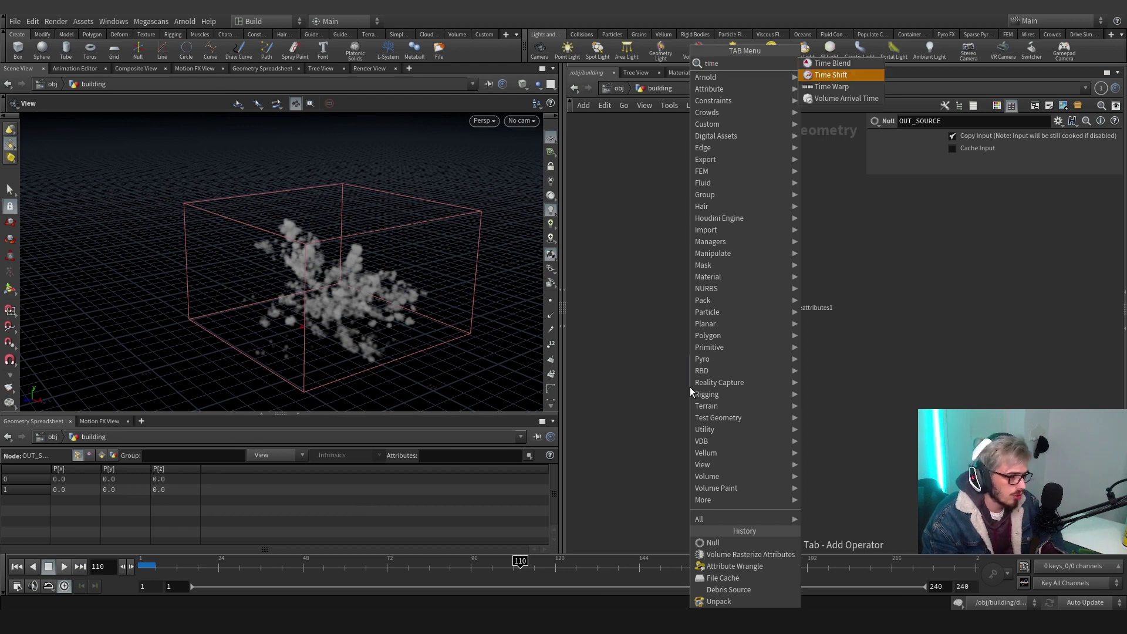
key("Return")
left_click_drag(690, 392, 655, 376)
left_click(667, 371)
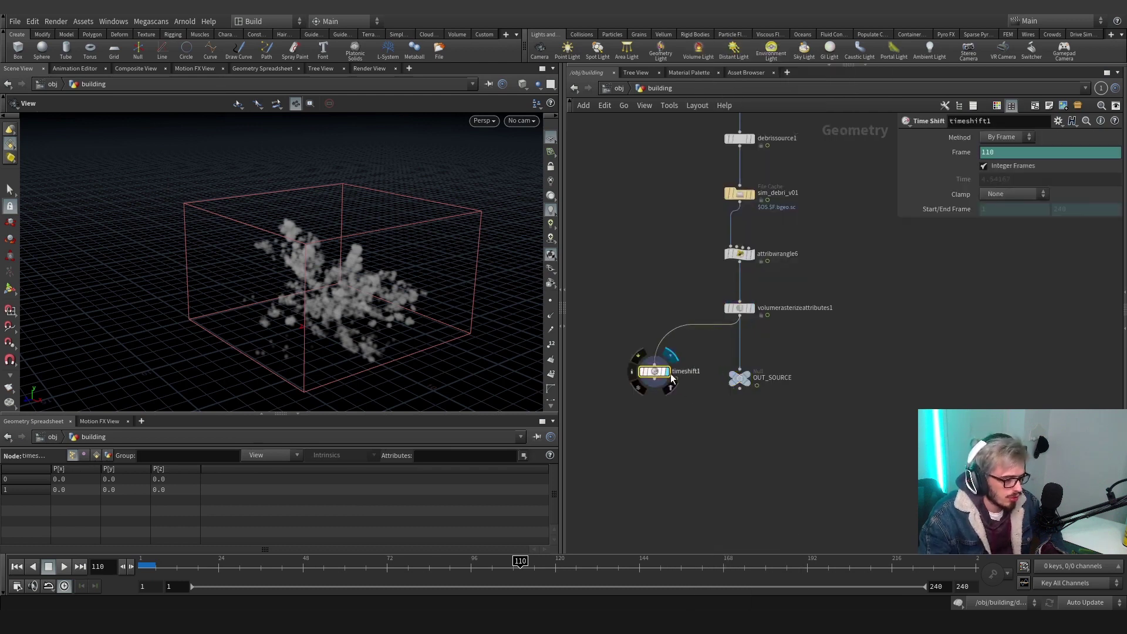
right_click(951, 156)
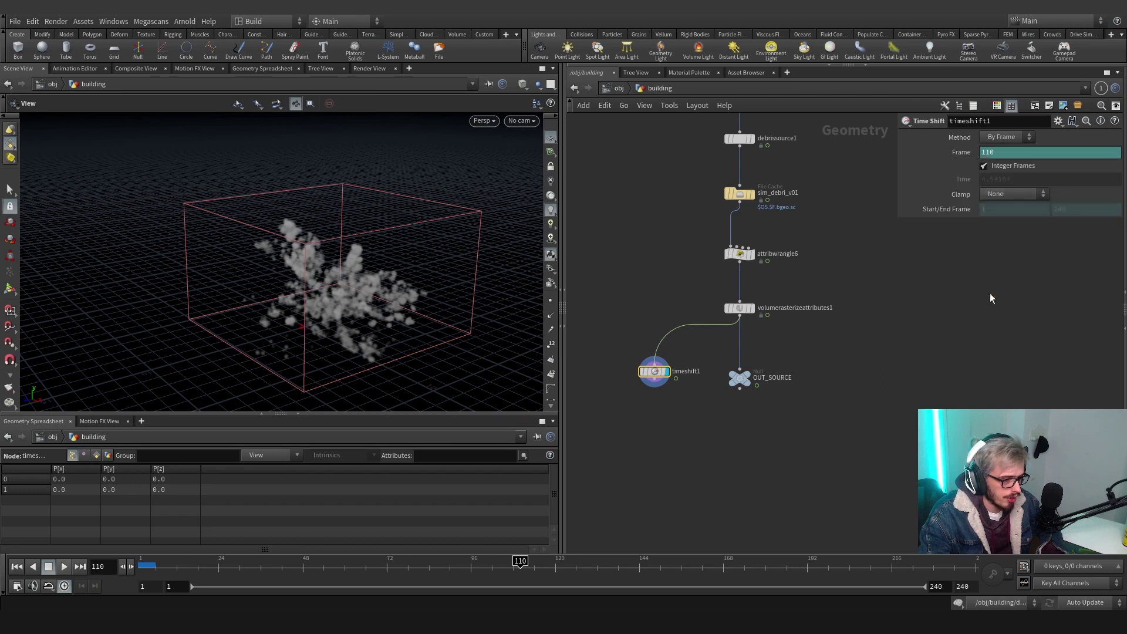
left_click(987, 284)
left_click(991, 153)
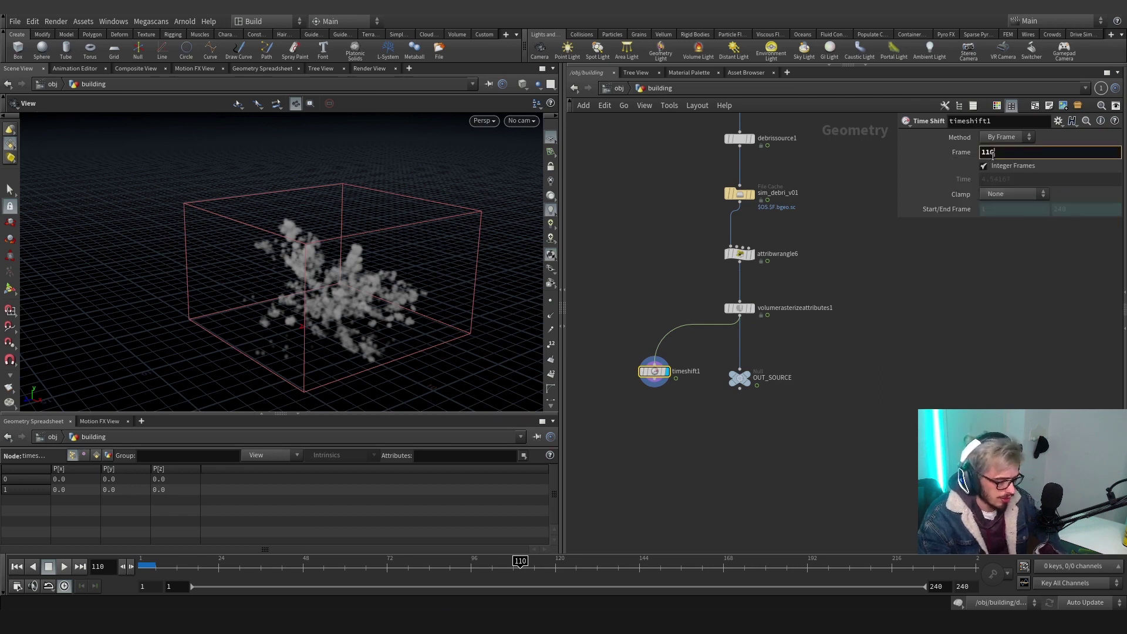
key("Return")
left_click_drag(659, 374, 660, 382)
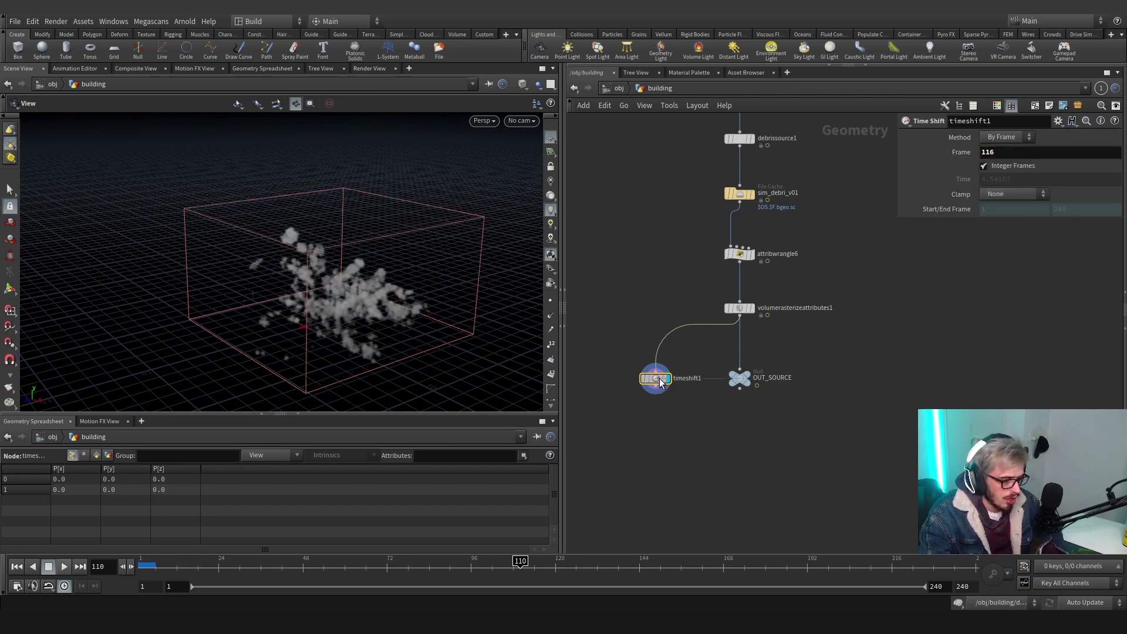
Add a DOP Network, dopnet2, below timeshift1 and wire timeshift1 into it
key("Tab")
type("dop o")
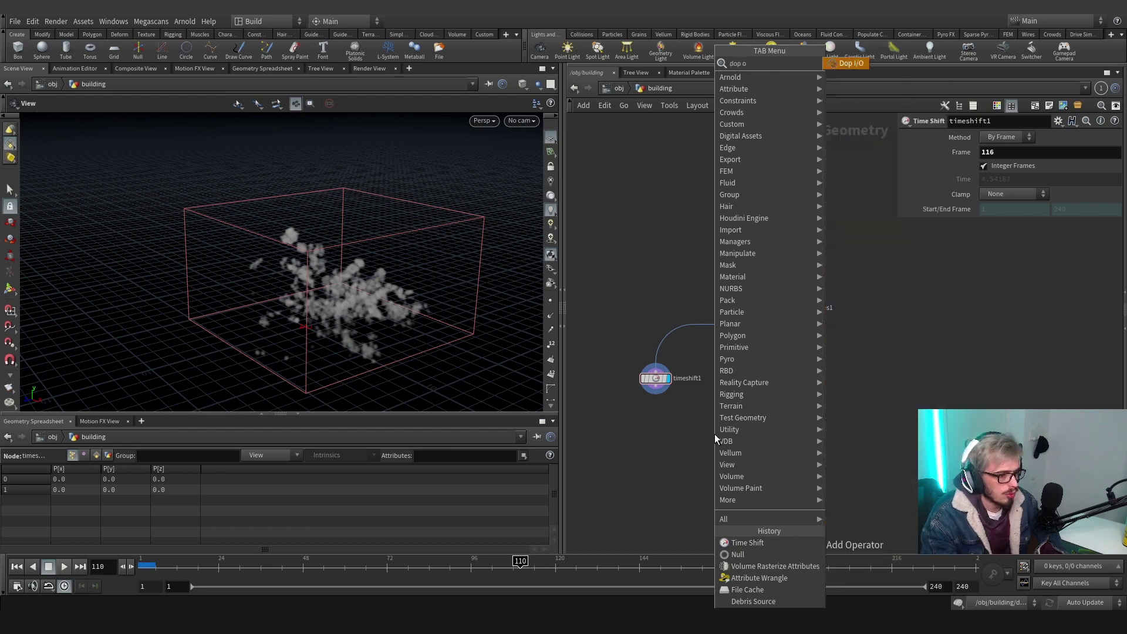
key("BackSpace")
key("BackSpace")
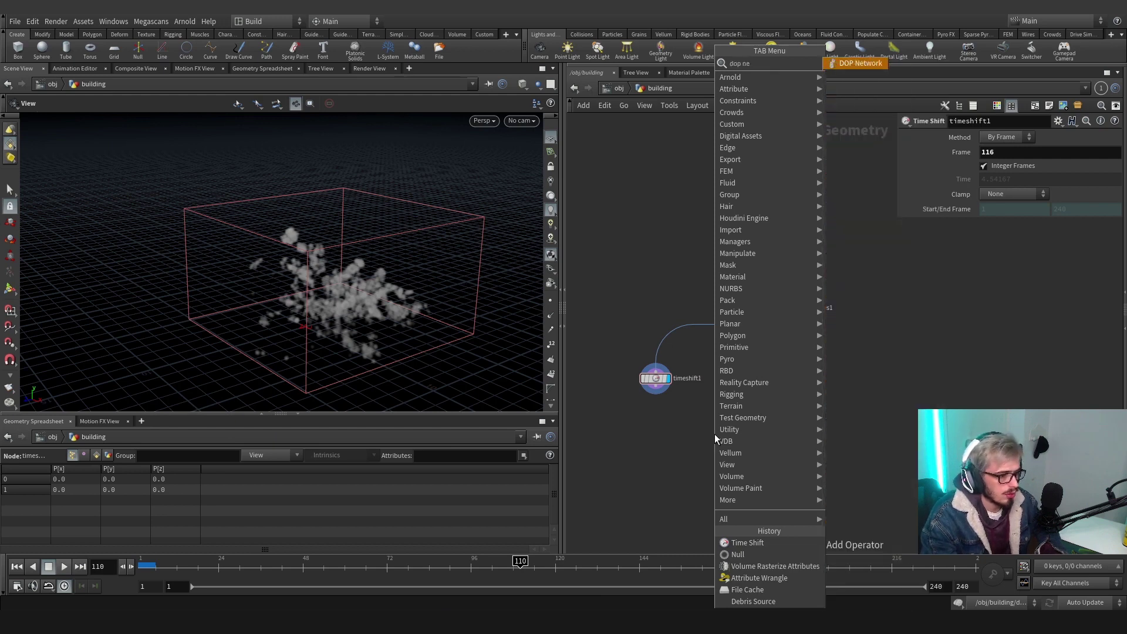
key("Down")
key("Down")
key("Down")
key("Down")
key("Return")
left_click(739, 450)
left_click(656, 394)
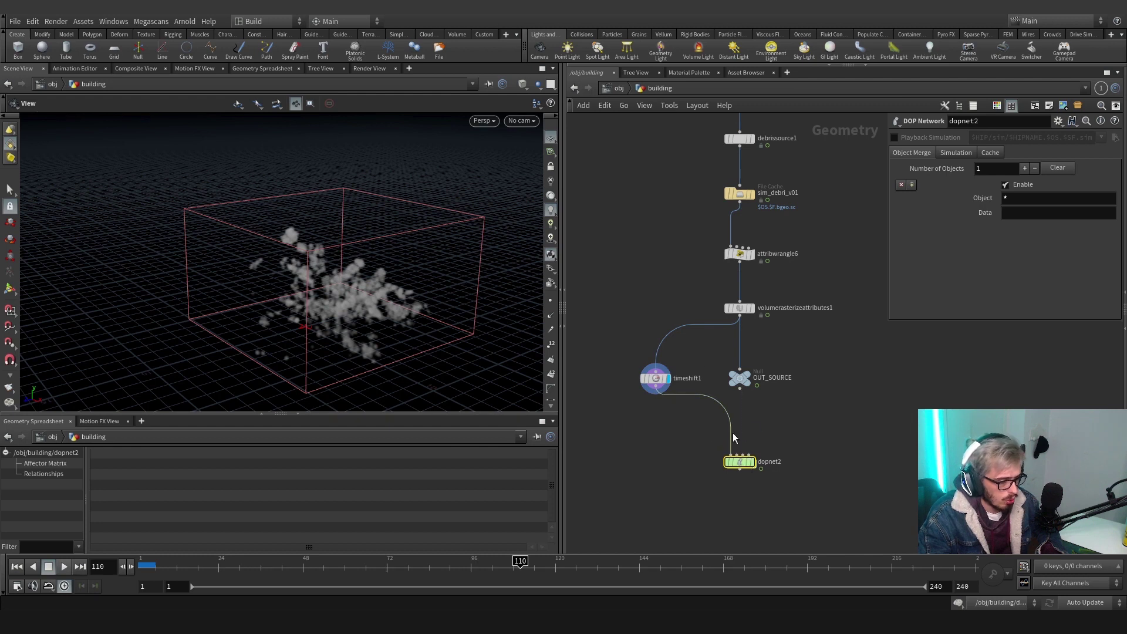
scroll(689, 340, "down", 3)
scroll(700, 252, "up", 3)
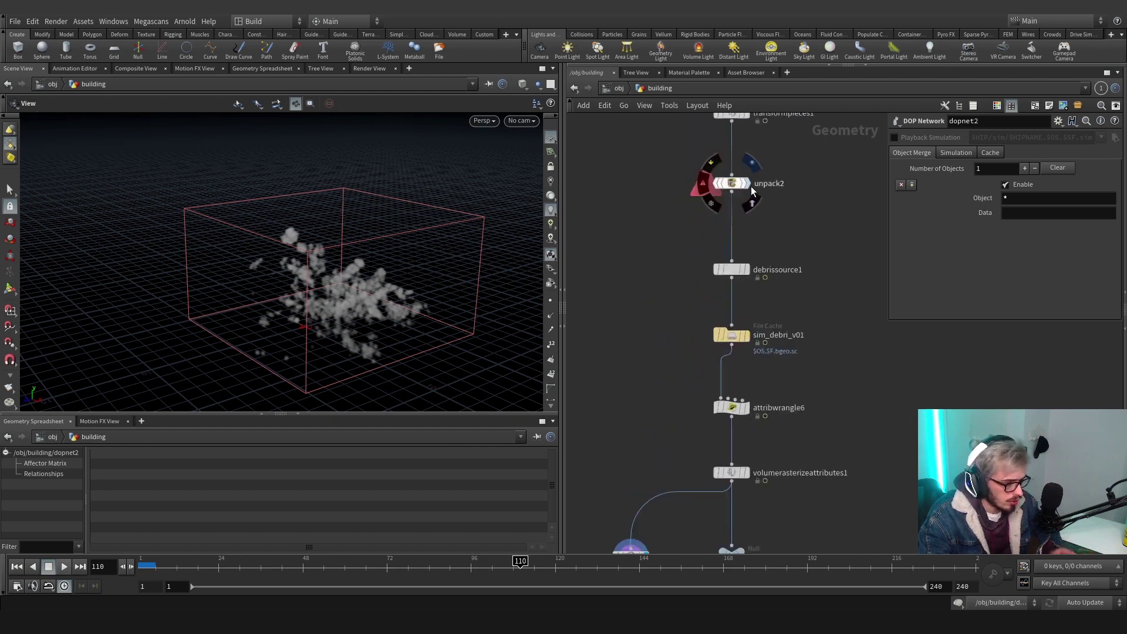
Set unpack2's Transfer Attributes to v
left_click(747, 183)
left_click(717, 181)
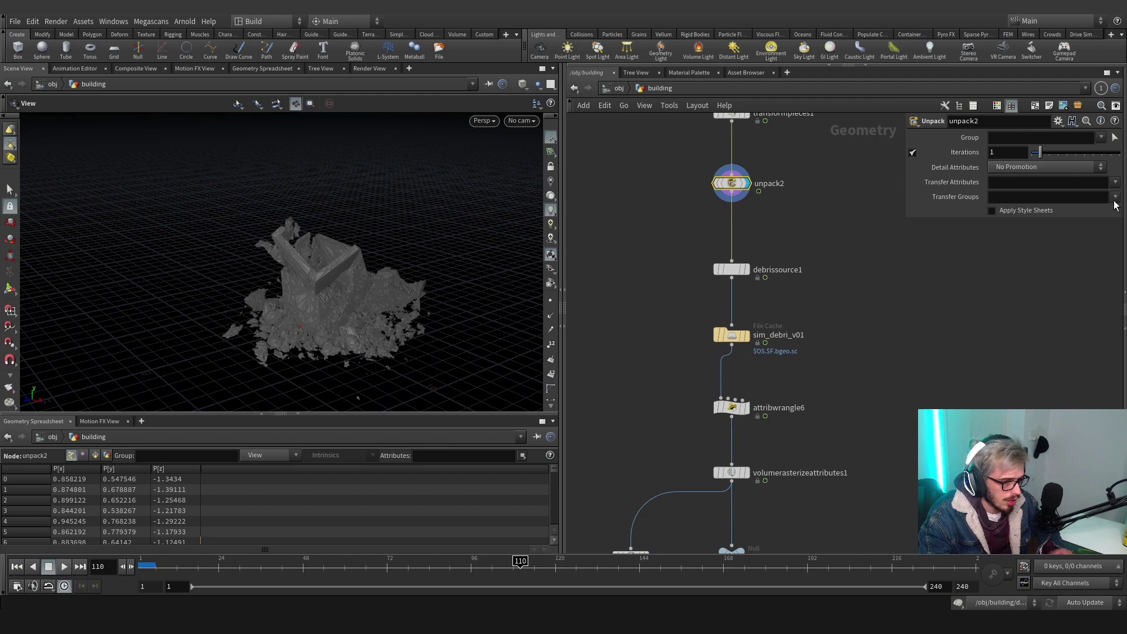
left_click(1113, 183)
left_click(1099, 218)
middle_click_drag(665, 204, 800, 185)
Add a VDB from Polygons node after unpack2 with Voxel Size 0.04
key("Tab")
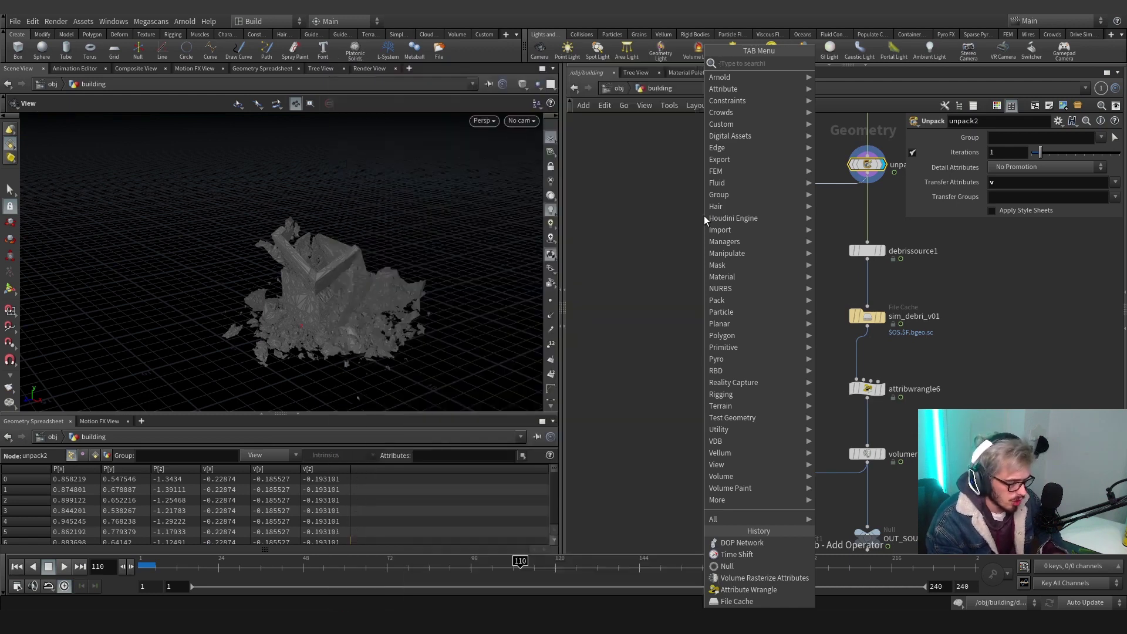
type("times")
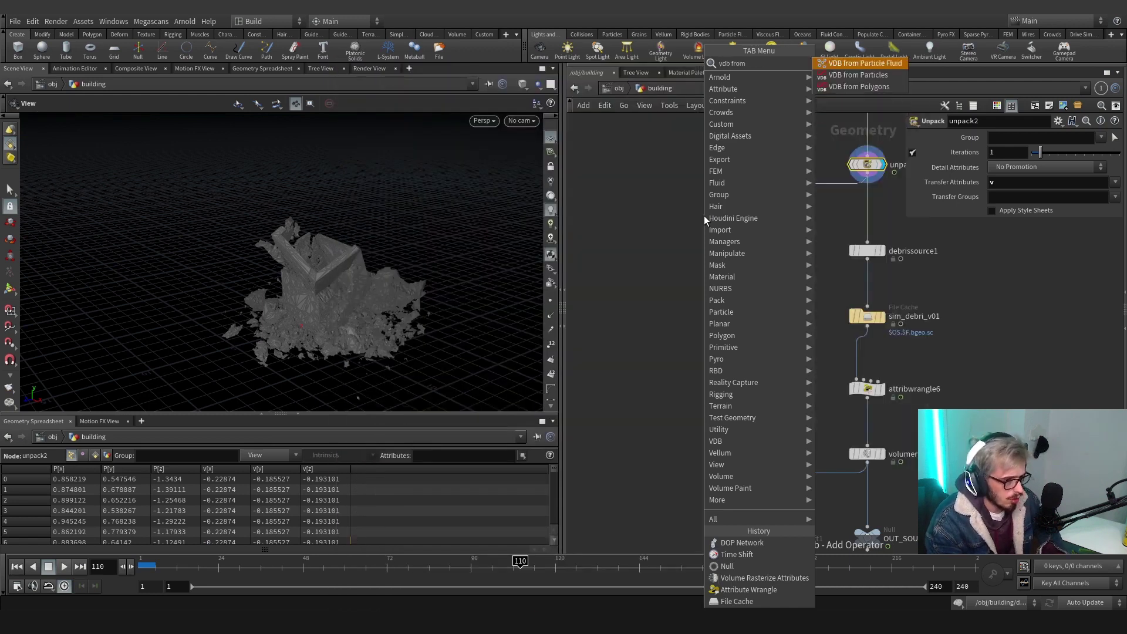
key("Return")
left_click(705, 217)
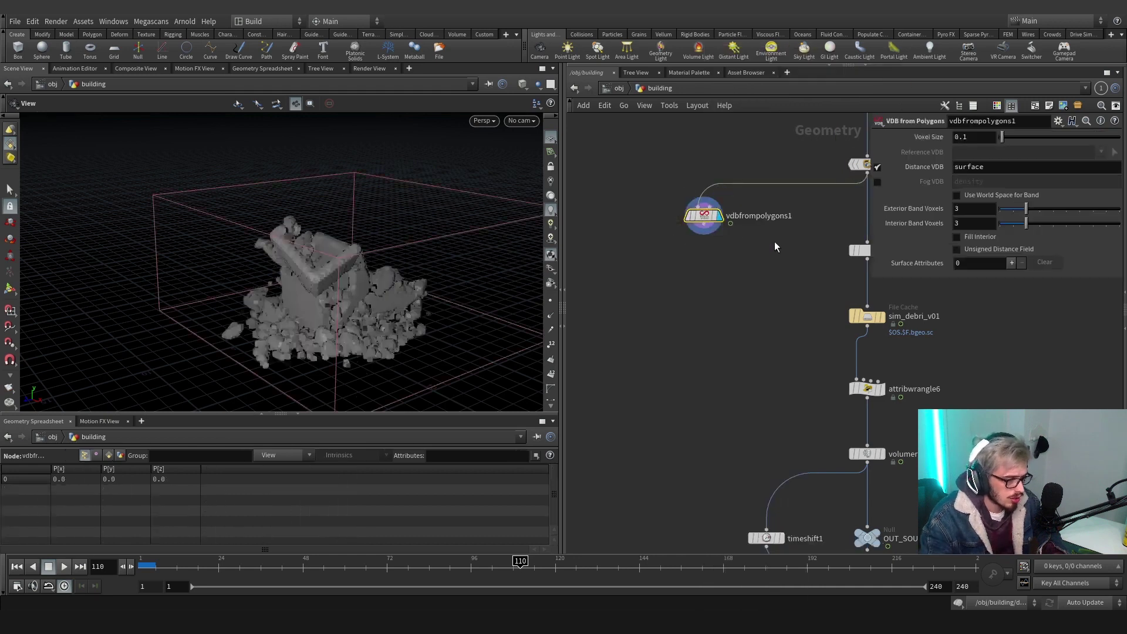
left_click(967, 136)
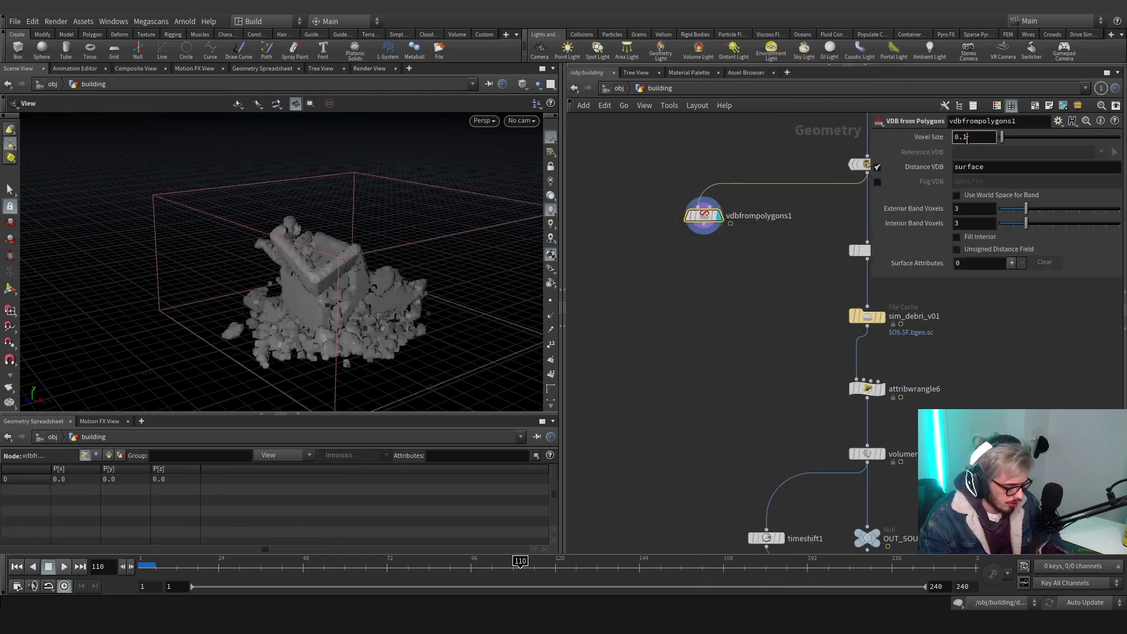
key("BackSpace")
type("04")
key("Return")
middle_click(701, 217)
scroll(798, 278, "down", 2)
left_click_drag(717, 230, 659, 262)
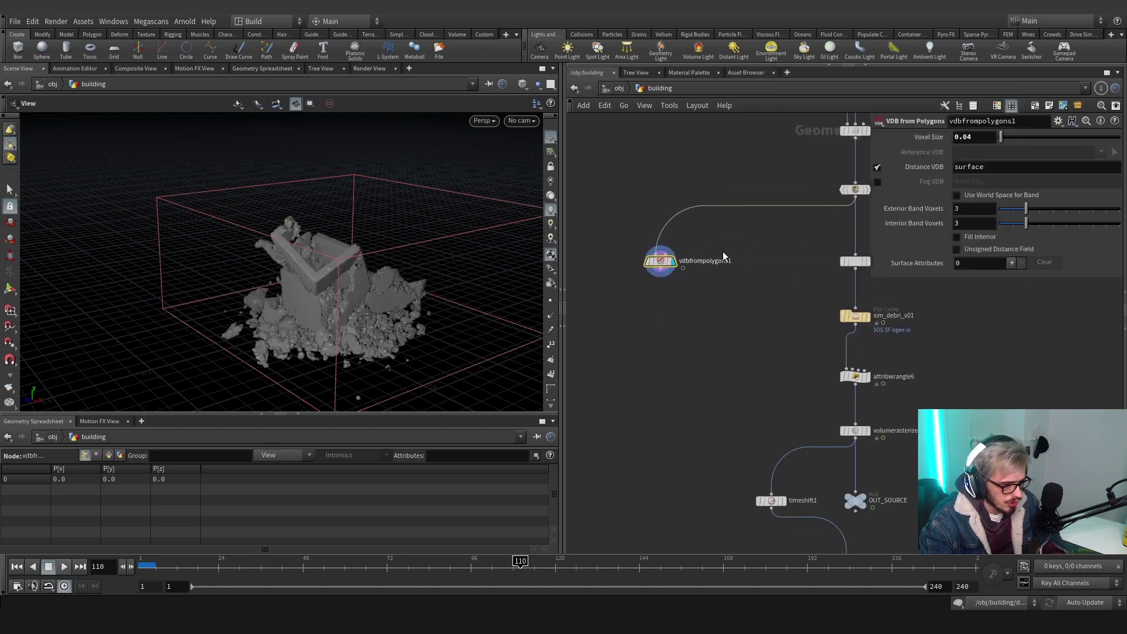
Enable Fill Interior and add surface attribute point.v named v as Displacement/Velocity/Acceleration
left_click(954, 236)
left_click(1011, 263)
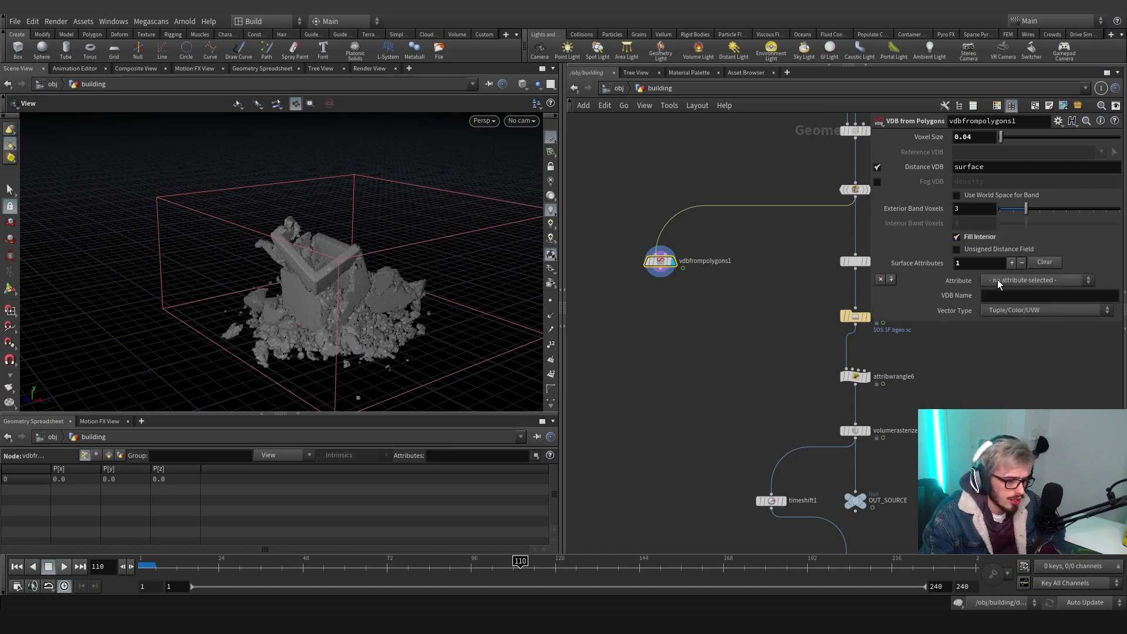
left_click(998, 279)
left_click(999, 324)
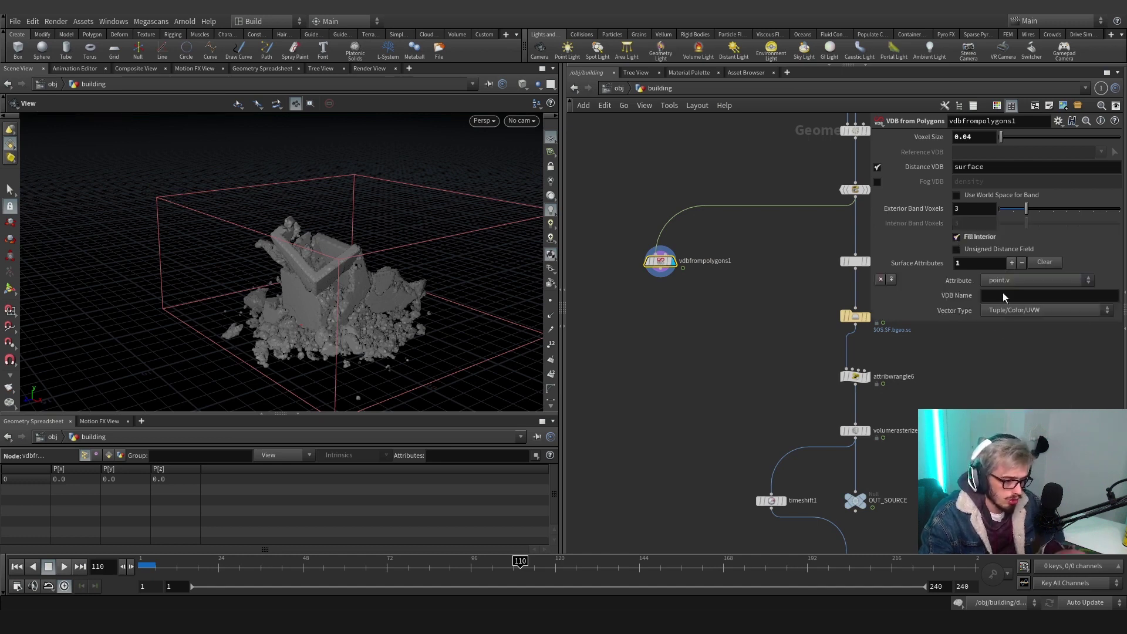
left_click(1002, 294)
type("v")
left_click(1012, 310)
left_click(1007, 357)
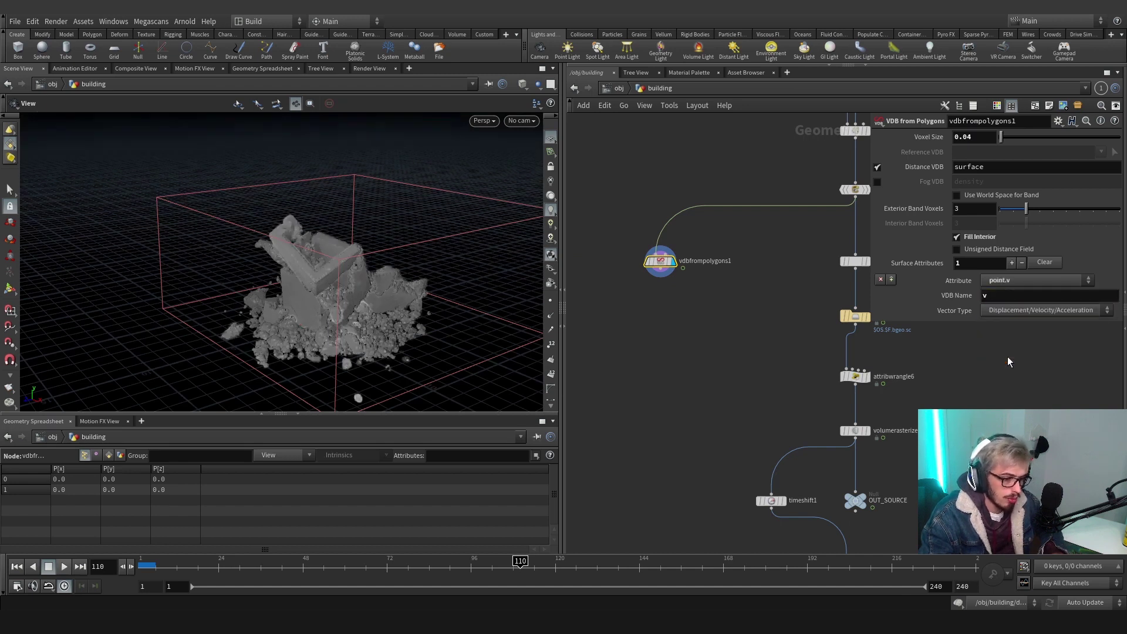
left_click_drag(667, 277, 666, 326)
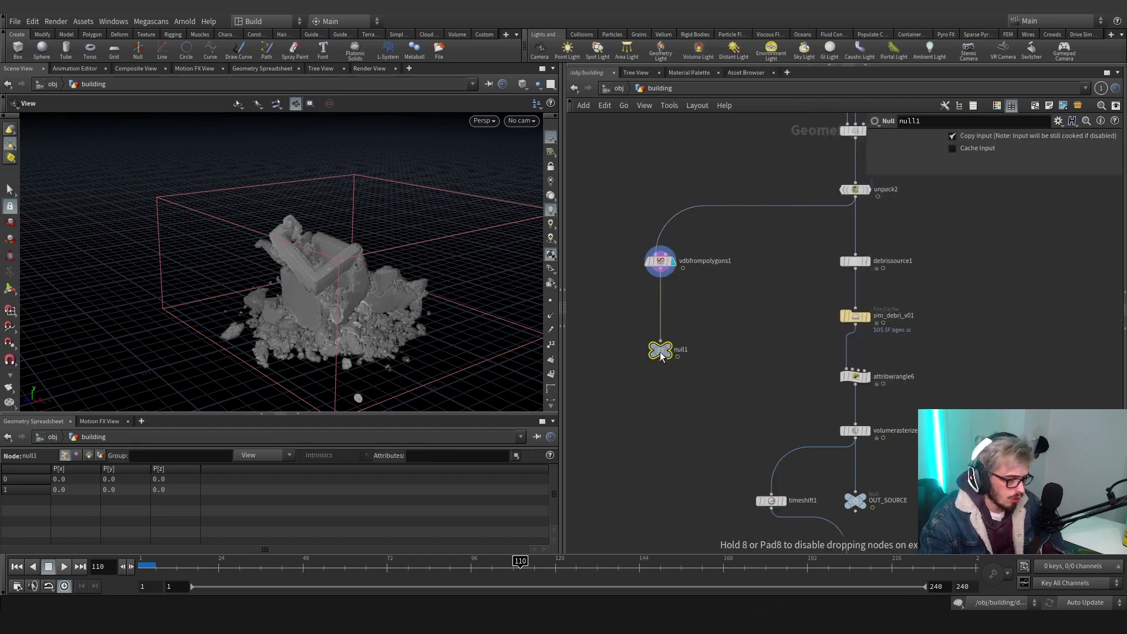
Place a null under vdbfrompolygons1 named OUT_COLLISION_VDB
left_click(660, 359)
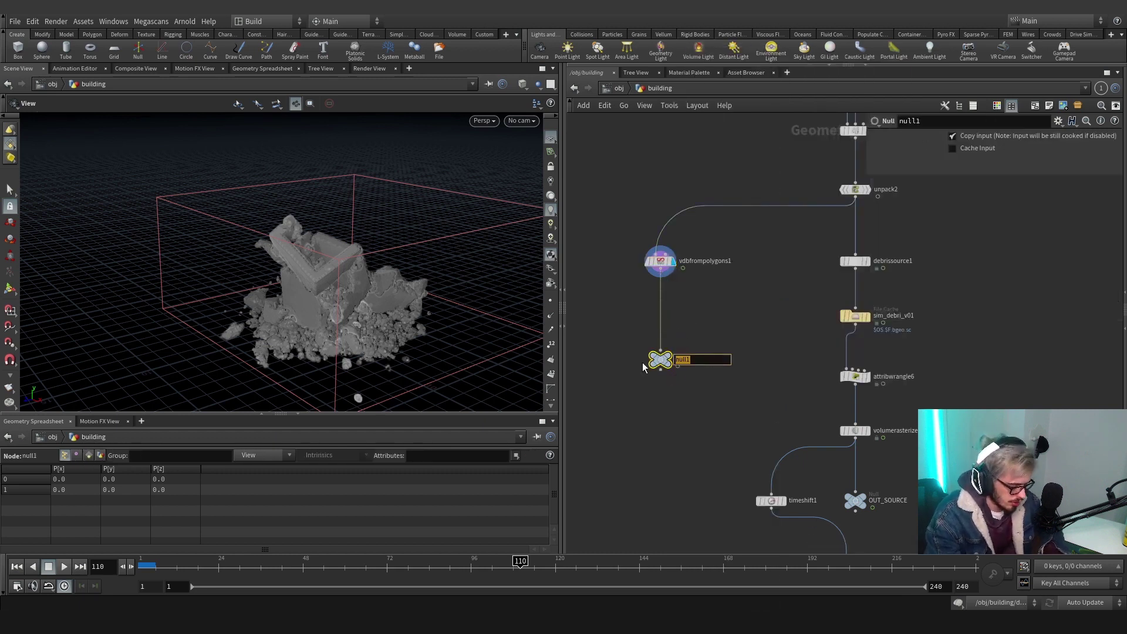
type("OUT_")
type("COL")
type("LISION_VDB")
key("Return")
Copy the debris File Cache as sim_debri_collider_v01 with Load from Disk enabled
key("Tab")
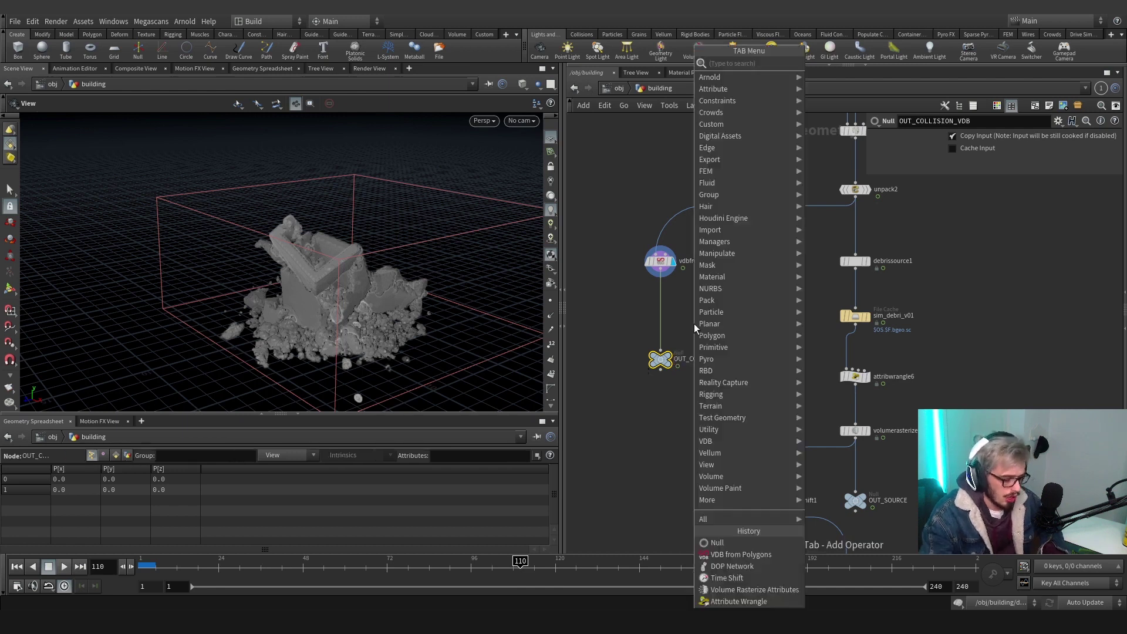
type("file")
key("Down")
key("Return")
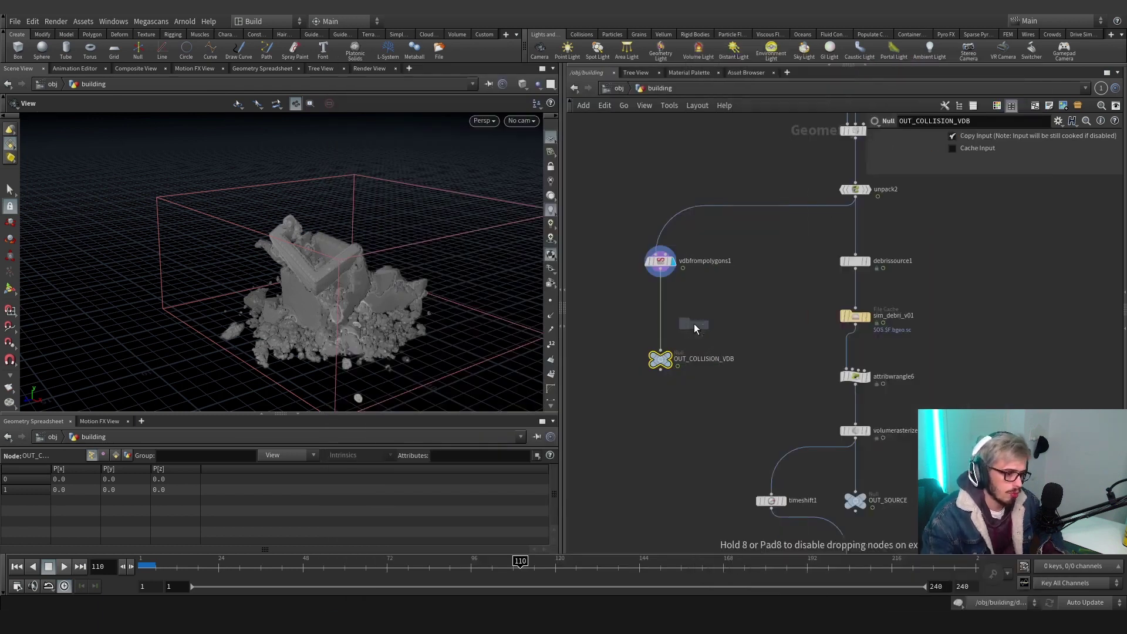
left_click(695, 323)
key("ctrl+z")
left_click_drag(857, 320, 664, 319, "alt")
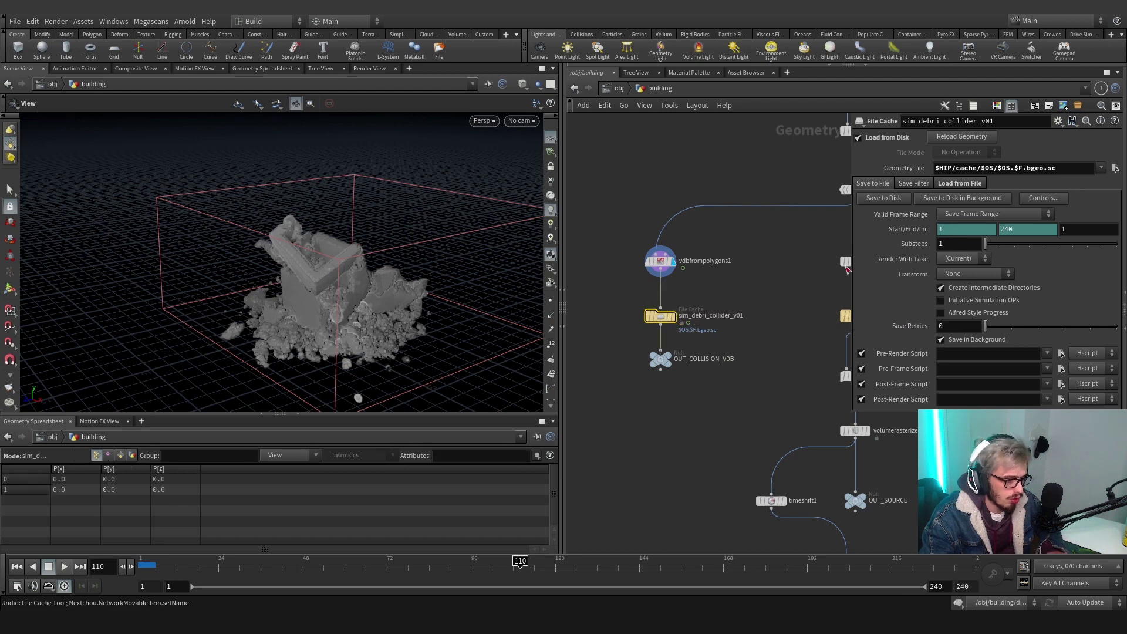
left_click(858, 137)
left_click(860, 138)
left_click(858, 138)
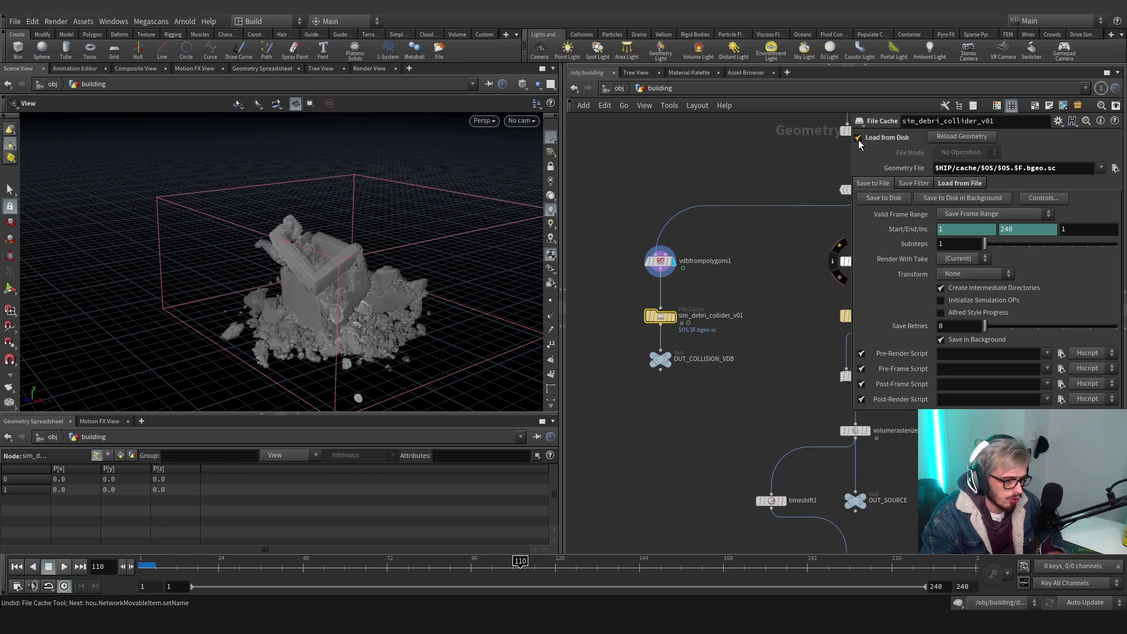
Display sim_debri_collider_v01 and orbit the viewport to inspect the rubble collision volume
left_click(671, 316)
scroll(323, 300, "up", 3)
scroll(323, 300, "up", 5)
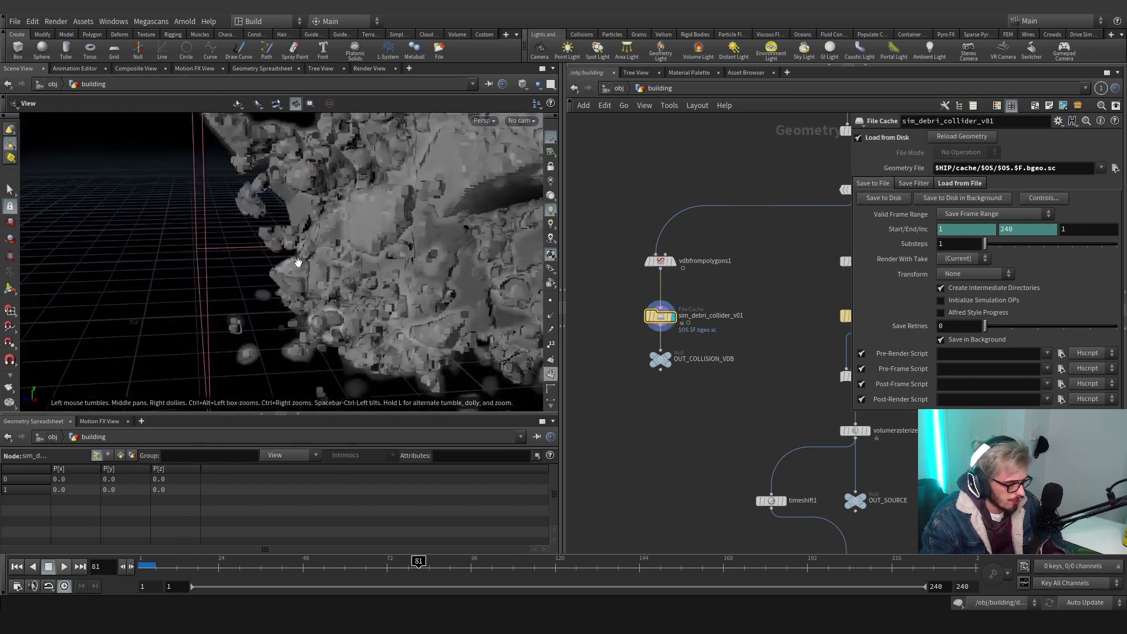
left_click_drag(296, 266, 295, 273)
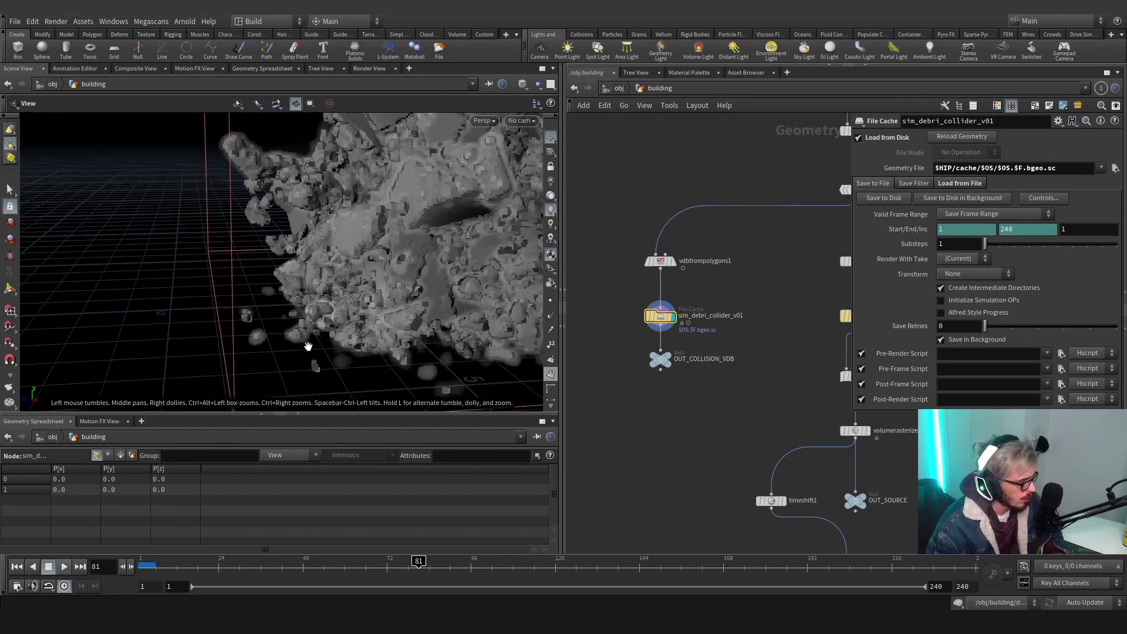
left_click_drag(391, 274, 516, 253)
left_click_drag(623, 242, 622, 241)
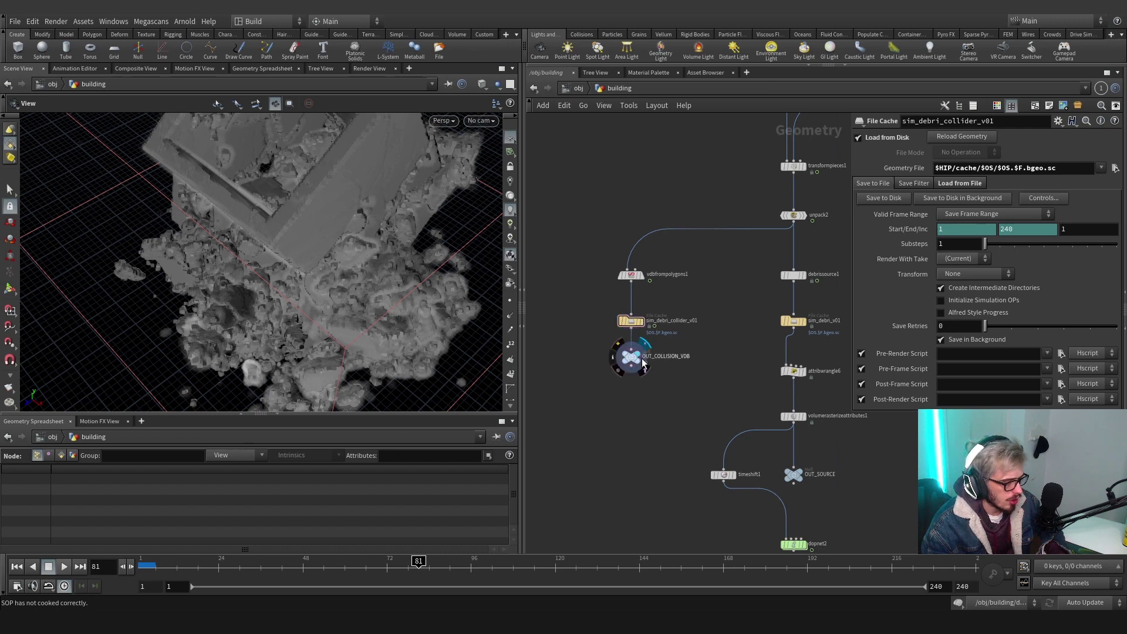
scroll(643, 363, "down", 4)
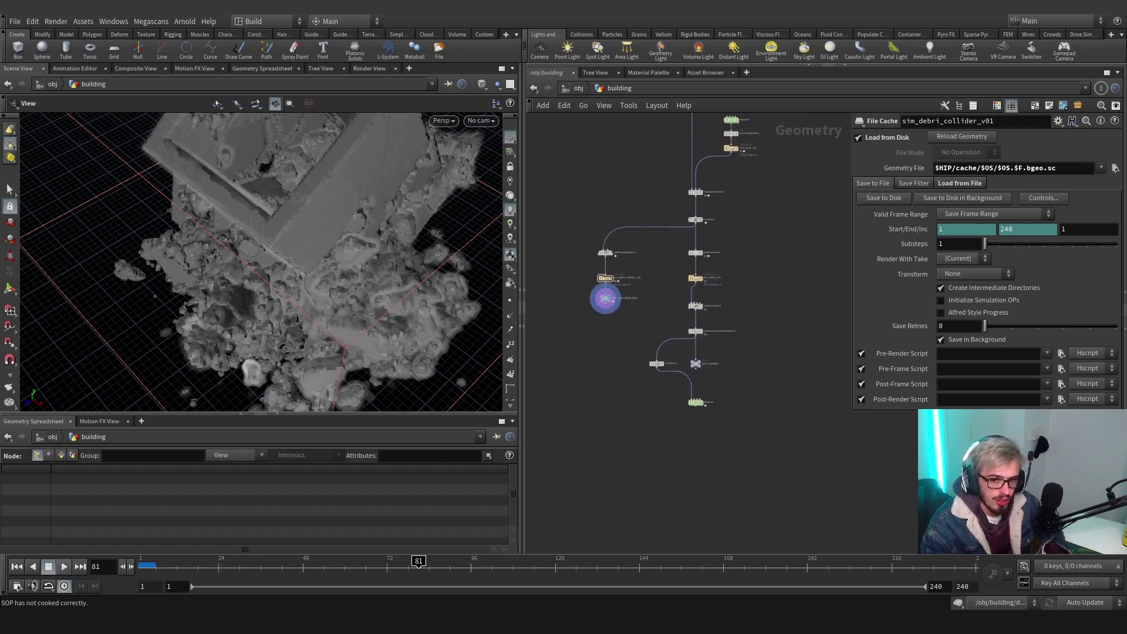
scroll(706, 422, "up", 4)
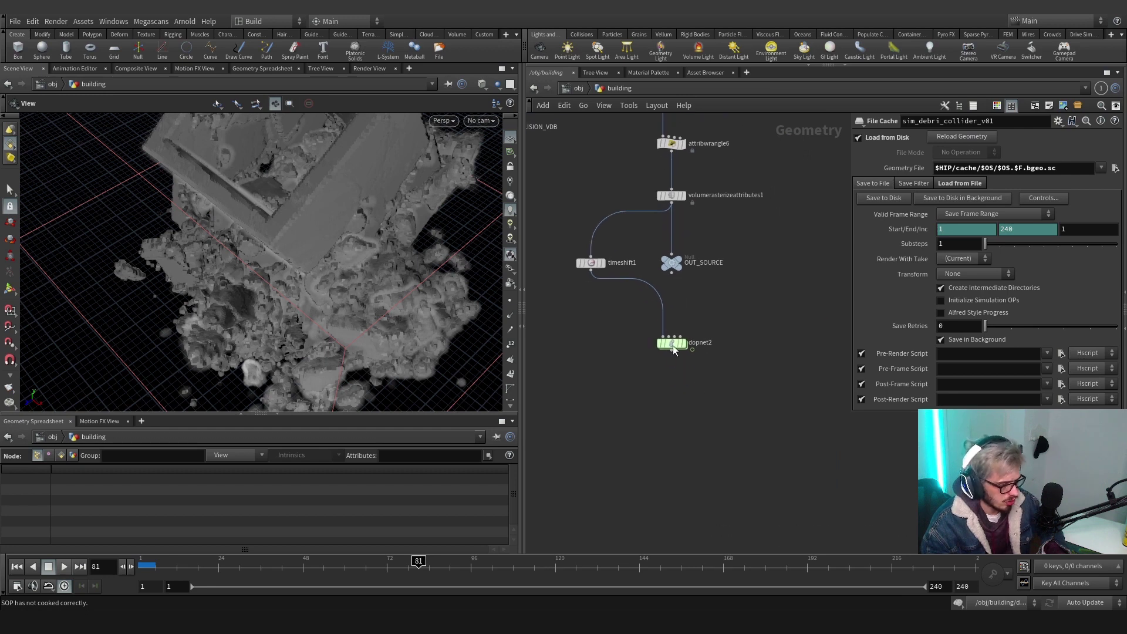
Inside dopnet2, add a Smoke Object, smokeobject1, wired into the output node
double_click(672, 345)
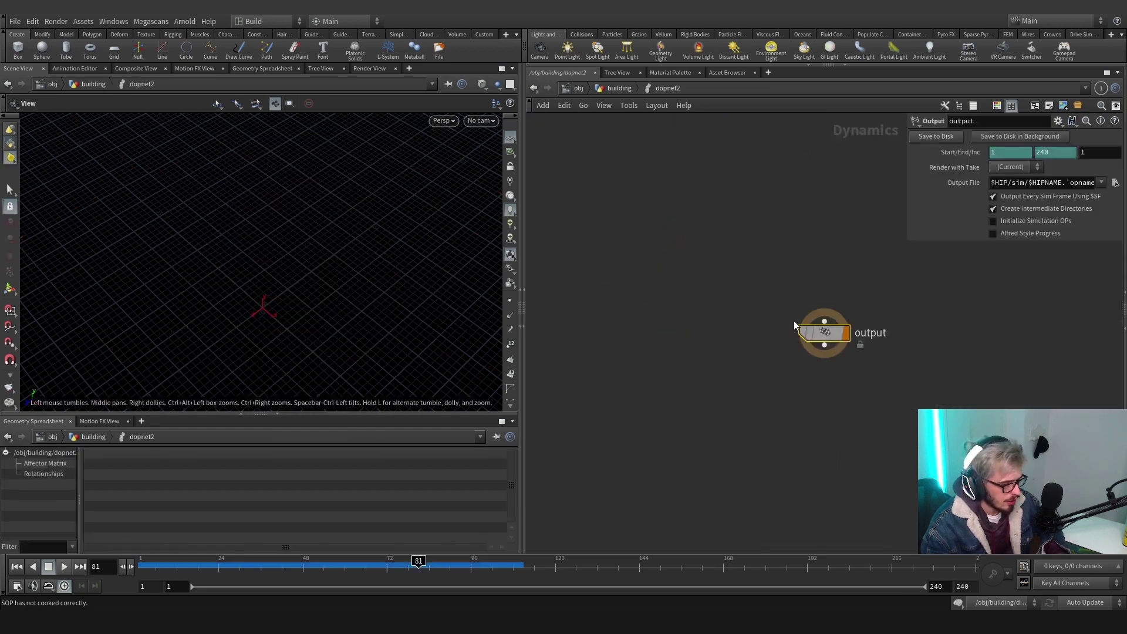
key("Tab")
type("smo")
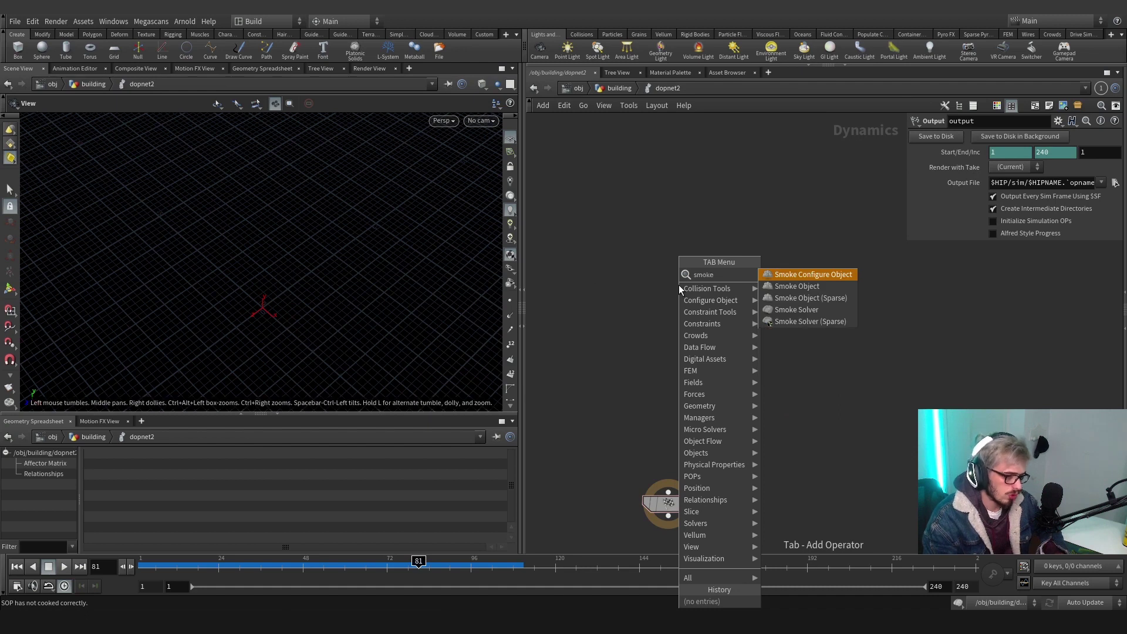
key("Down")
key("Return")
left_click(665, 282)
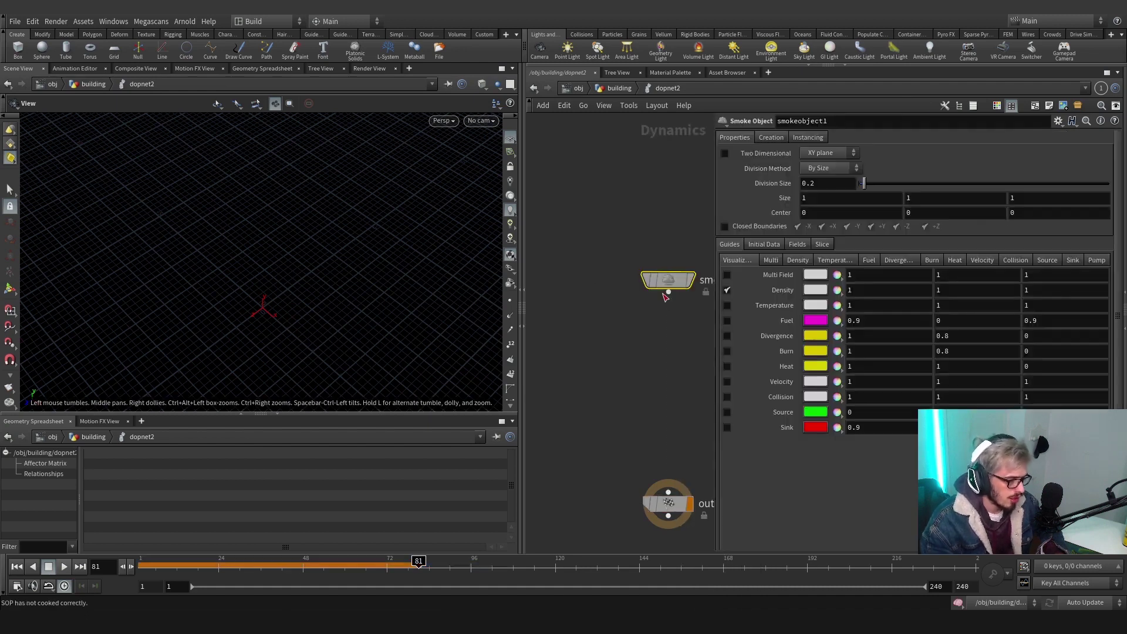
left_click_drag(667, 293, 671, 502)
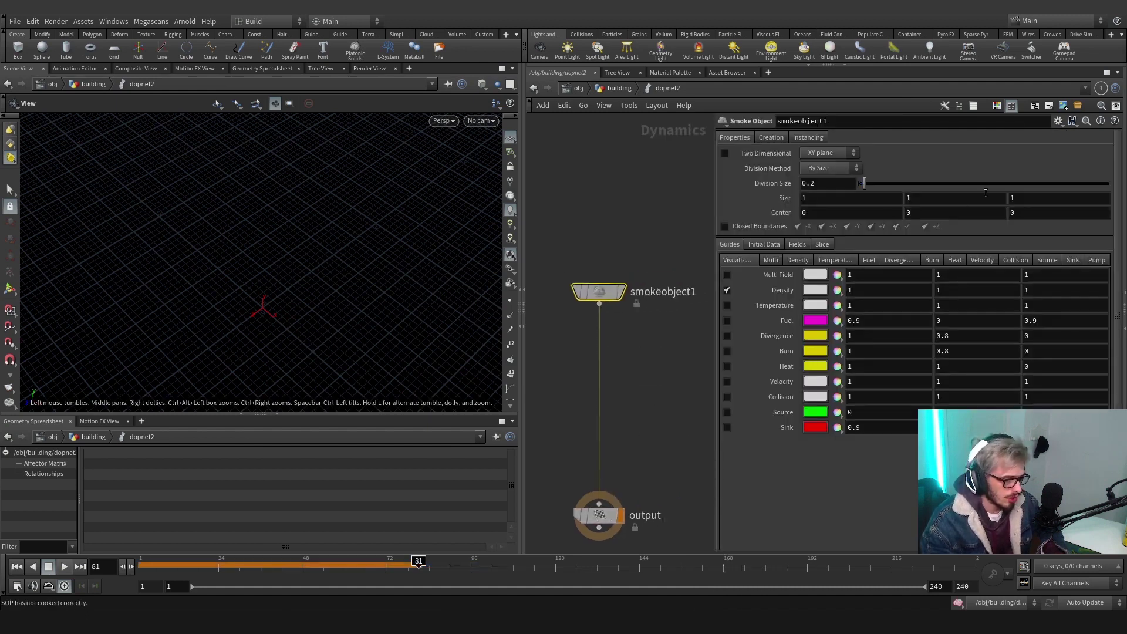
Size and centre smokeobject1 from the input's bounding box and inspect the bbox(opinputpath()) Size expression
left_click(1057, 121)
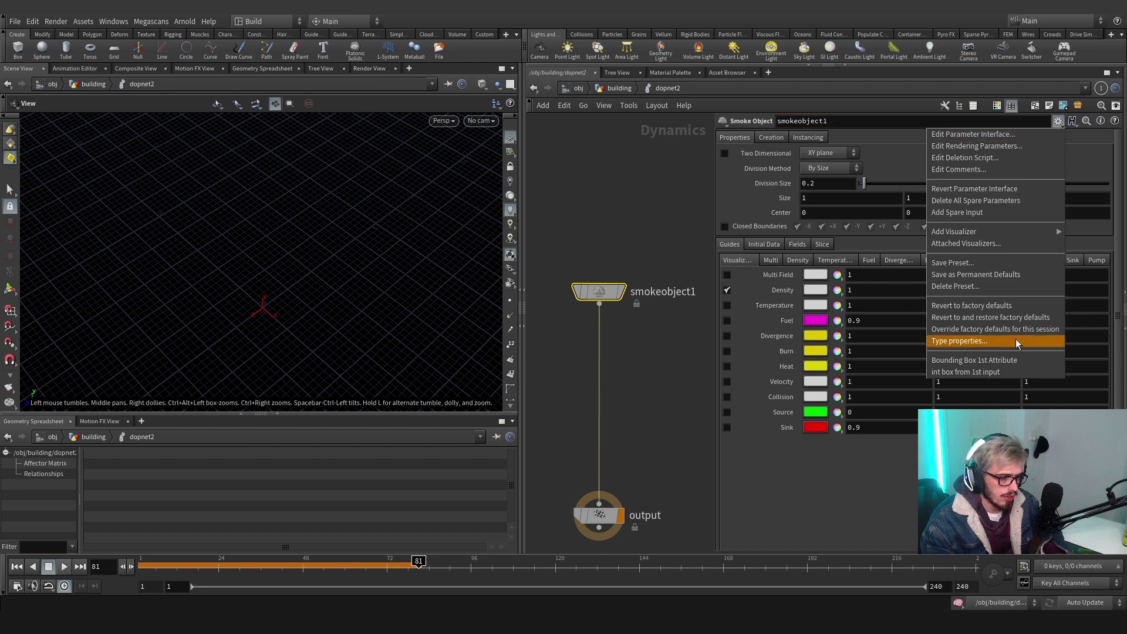
left_click(974, 360)
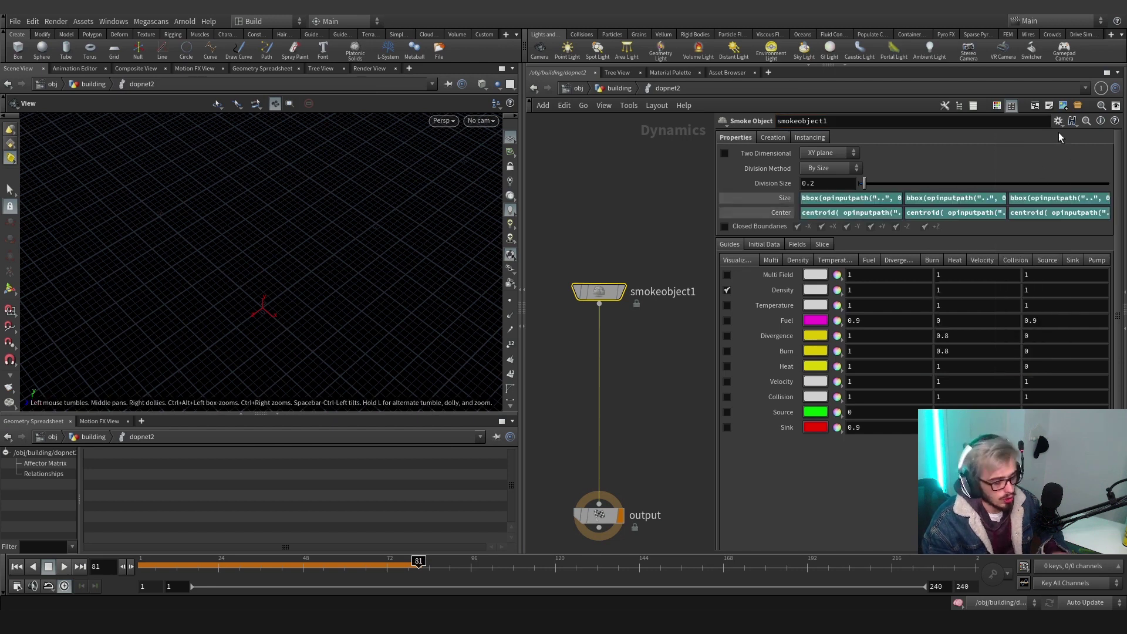
left_click_drag(717, 213, 549, 206)
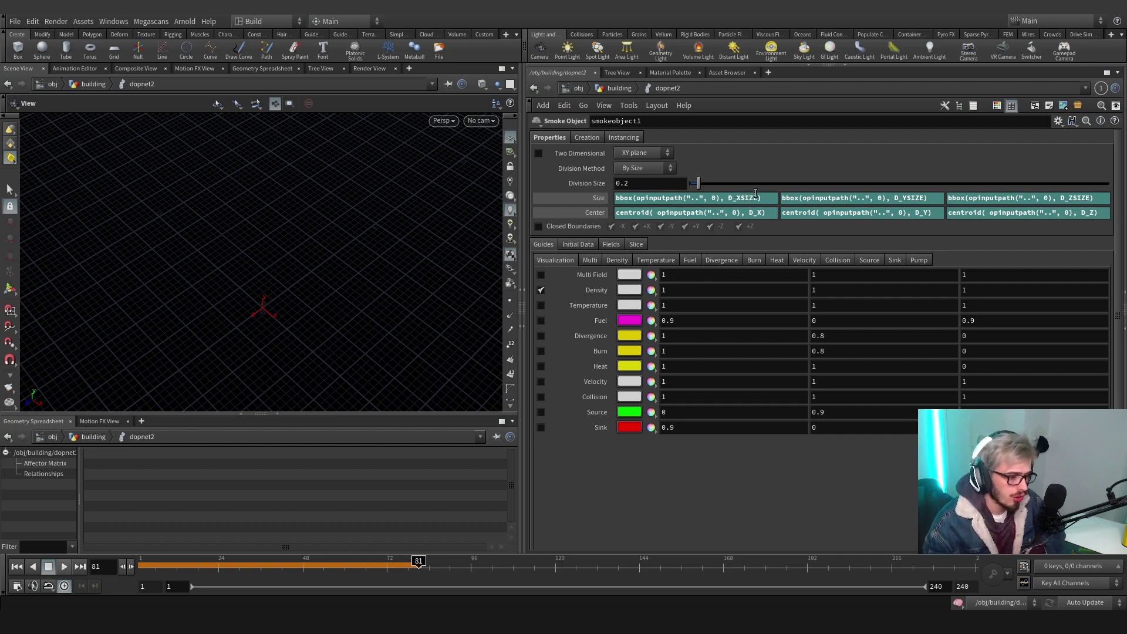
left_click(737, 198)
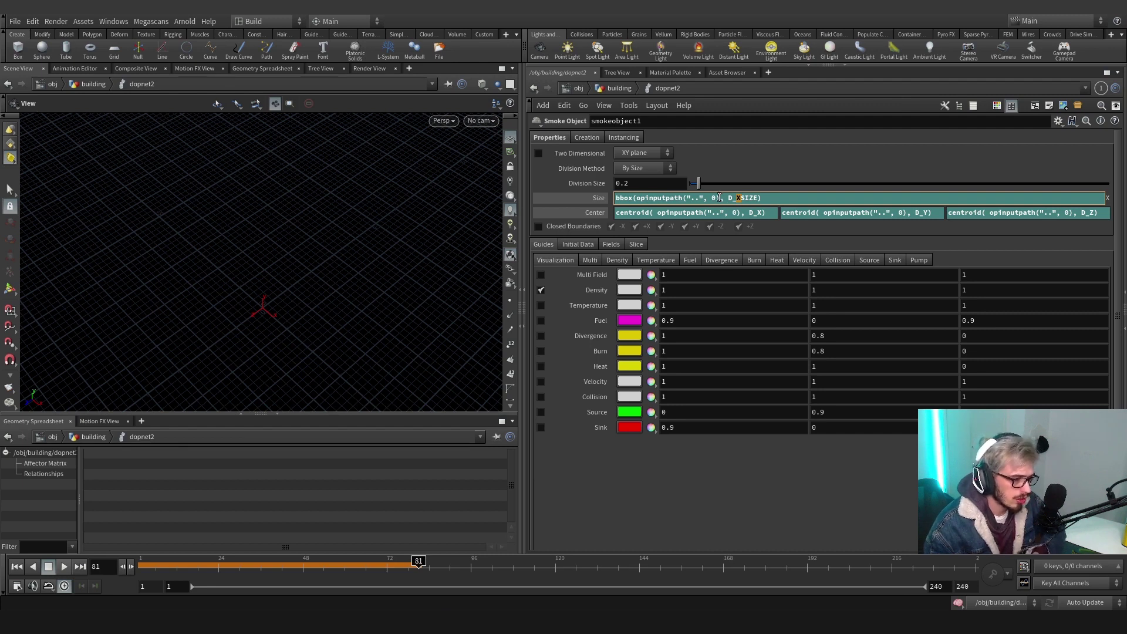
left_click_drag(720, 197, 638, 206)
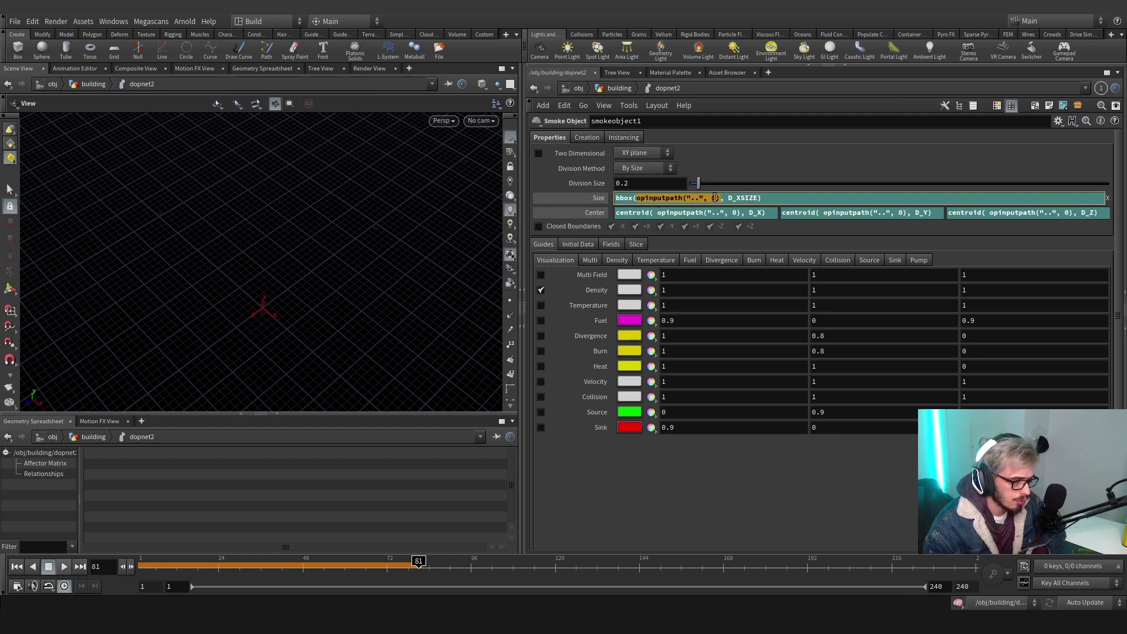
left_click(714, 198)
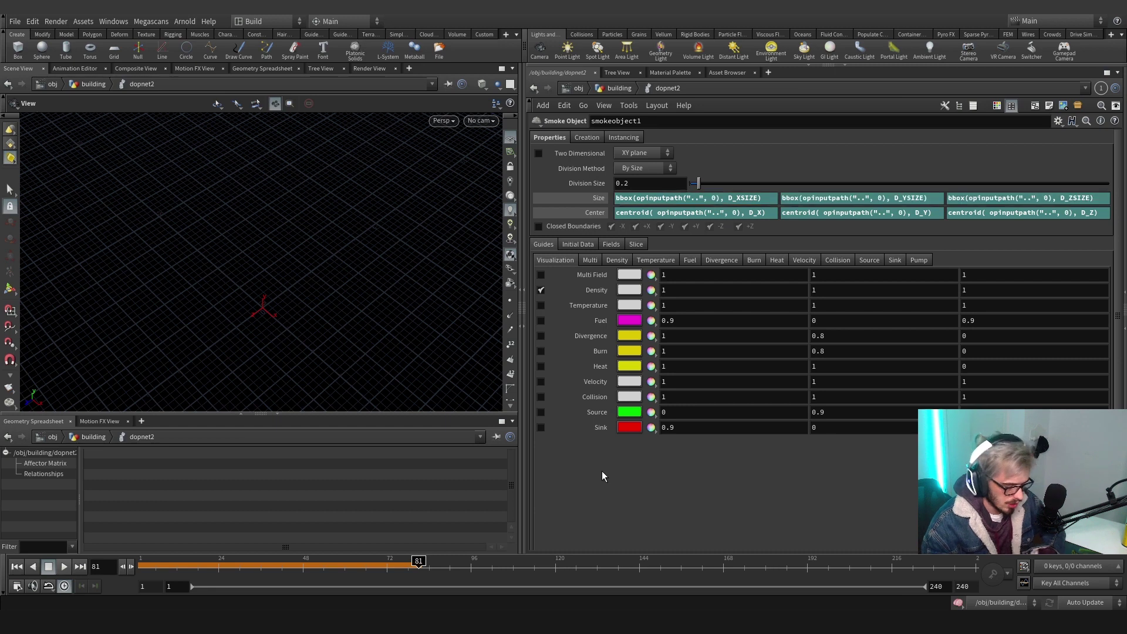
Back in the building network, connect timeshift1 into dopnet2's first input
key("p")
left_click(618, 88)
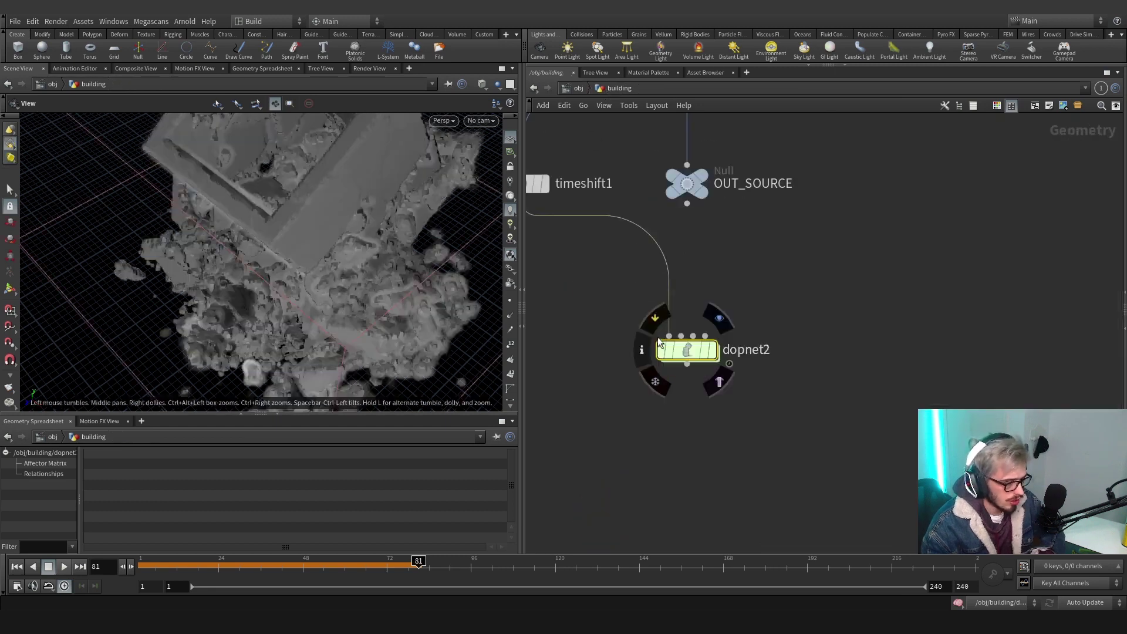
left_click(670, 336)
key("Escape")
left_click(536, 195)
left_click(715, 361)
Rewind to frame 1 and go inside dopnet2 to view the smoke container
left_click_drag(167, 561, 120, 562)
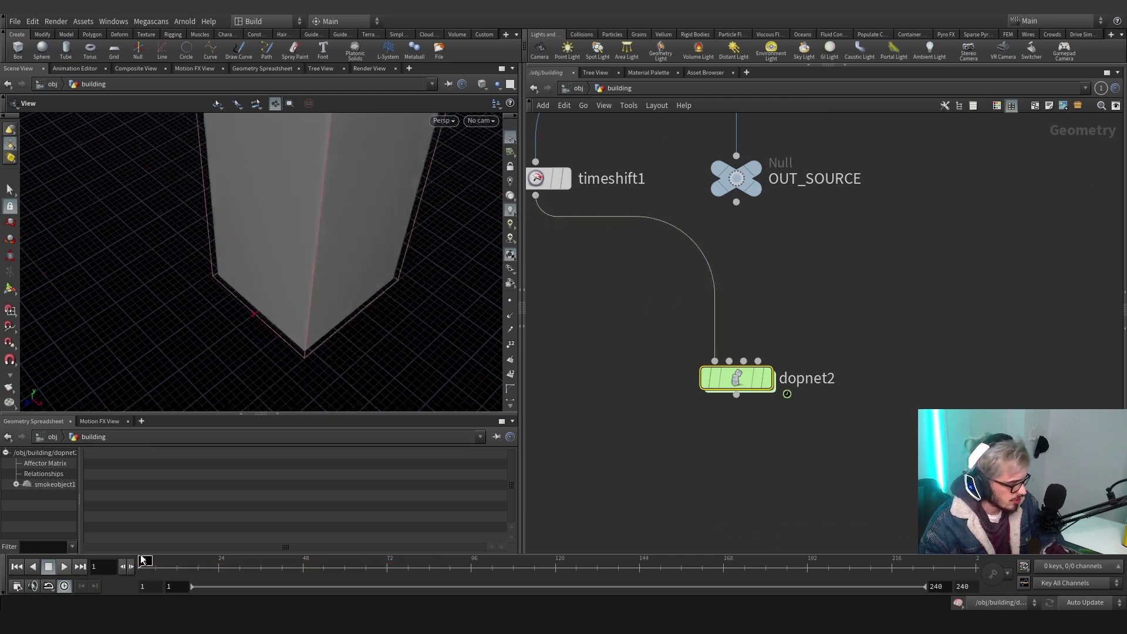
left_click_drag(346, 267, 329, 346)
double_click(736, 378)
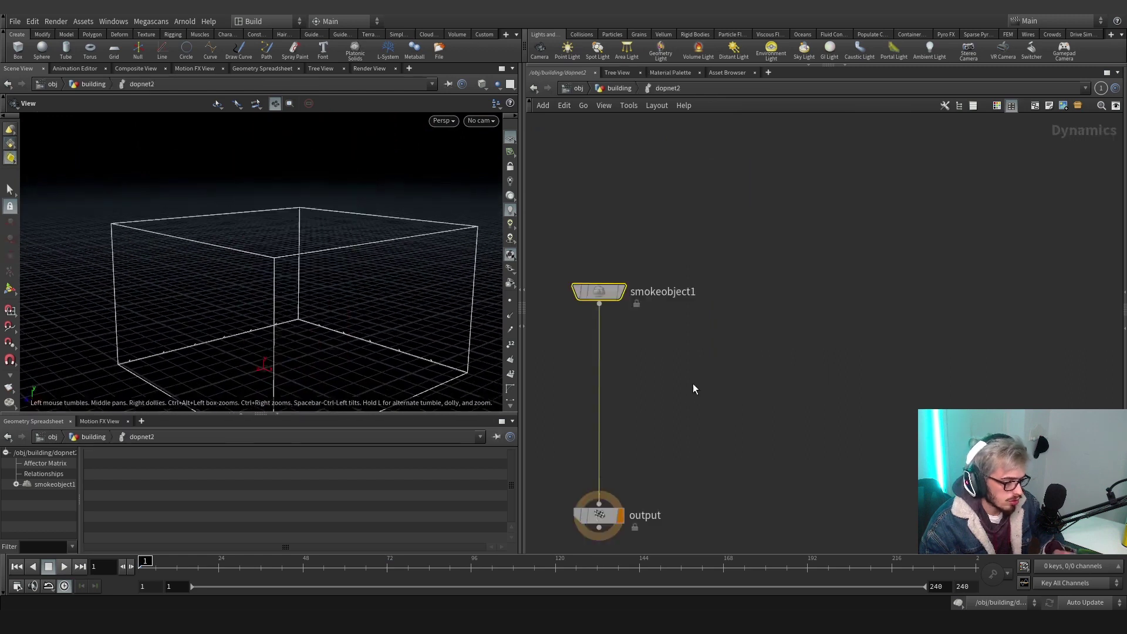
left_click_drag(329, 252, 289, 297)
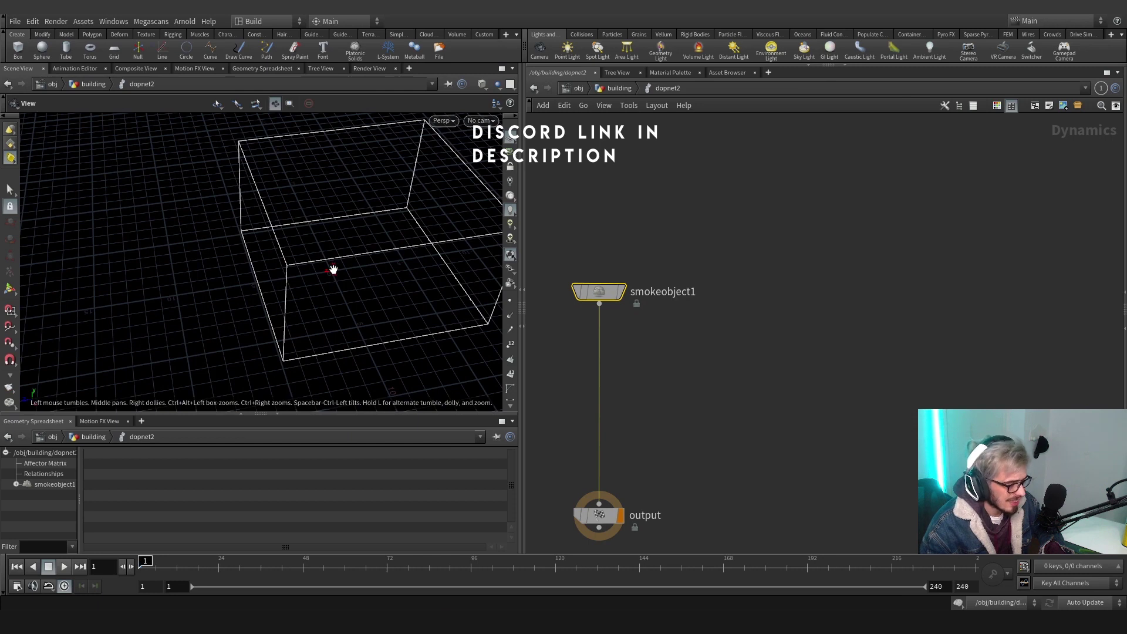
right_click_drag(188, 261, 311, 275)
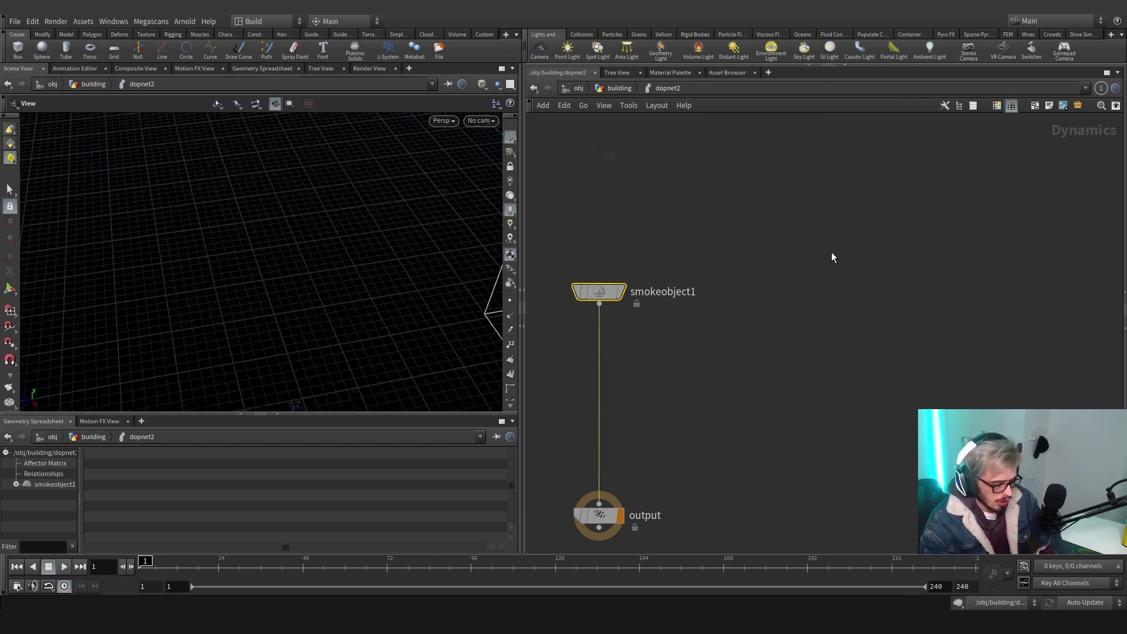
Read the bbox Size and centroid Center expressions for X, Y and Z on smokeobject1
key("p")
left_click(823, 213)
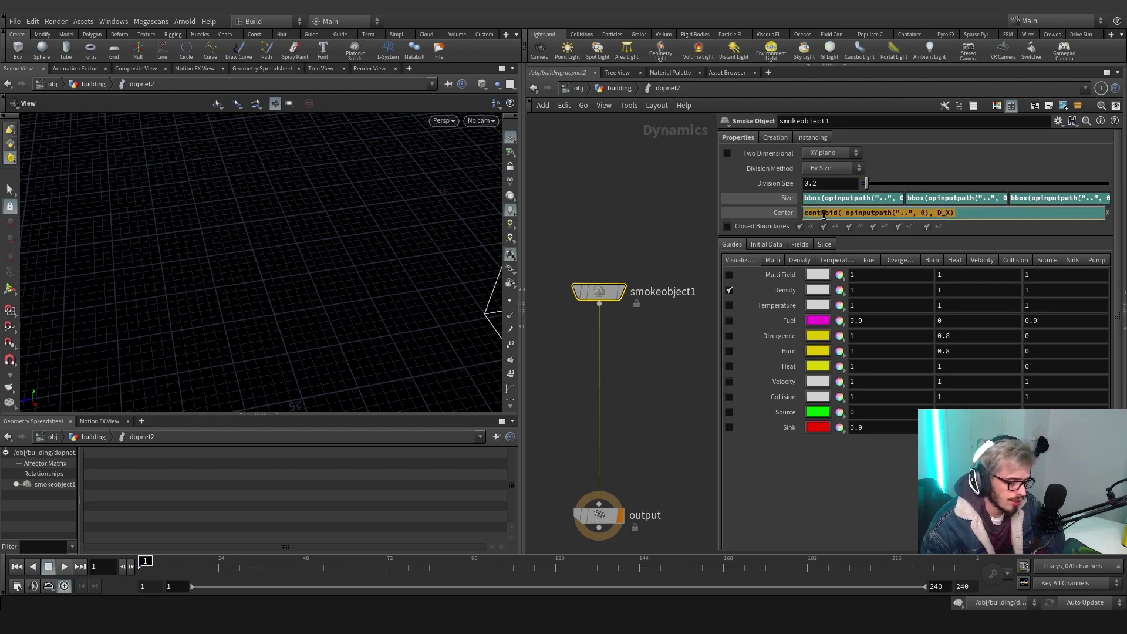
left_click(843, 215)
key("shift+Left")
key("shift+Left")
key("shift+Left")
key("shift+Left")
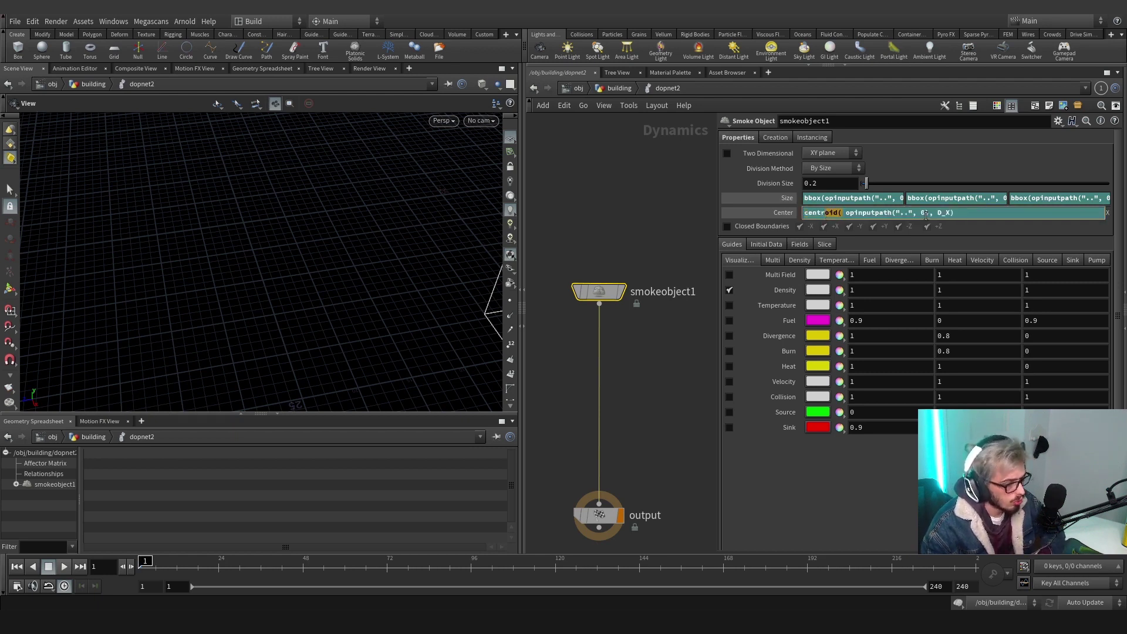
left_click(941, 213)
left_click(878, 199)
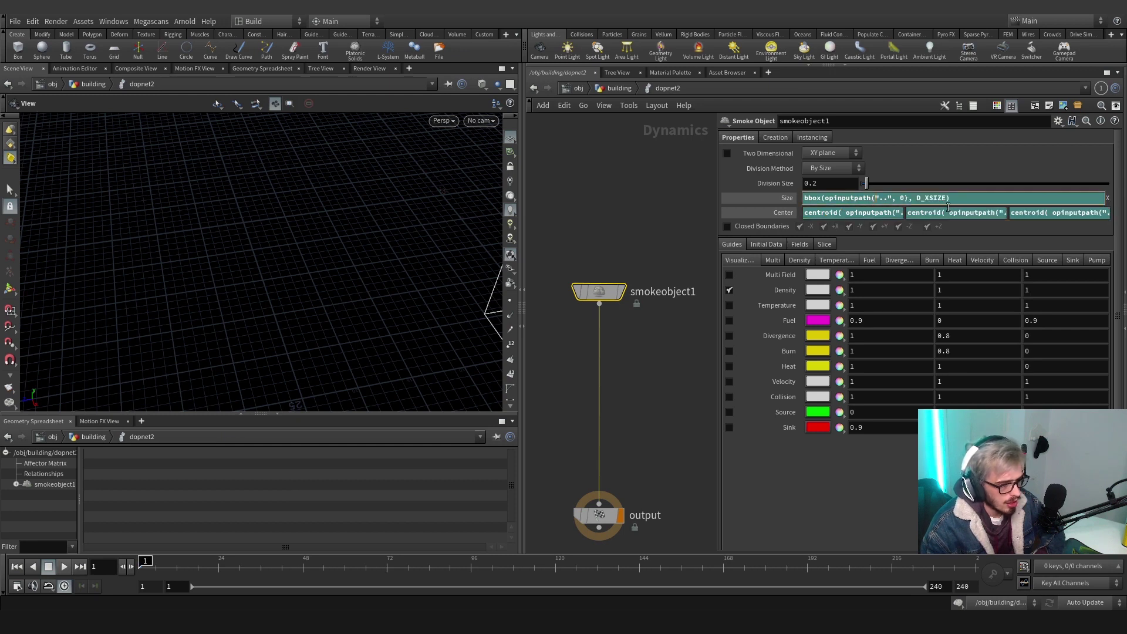
left_click(964, 214)
left_click(977, 199)
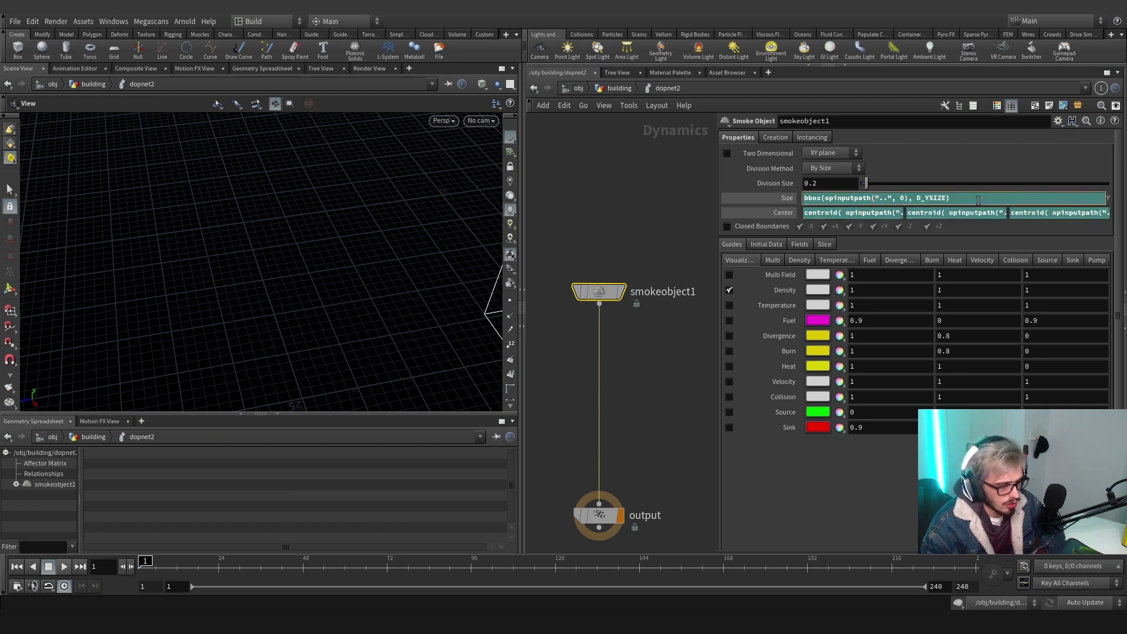
left_click(1049, 212)
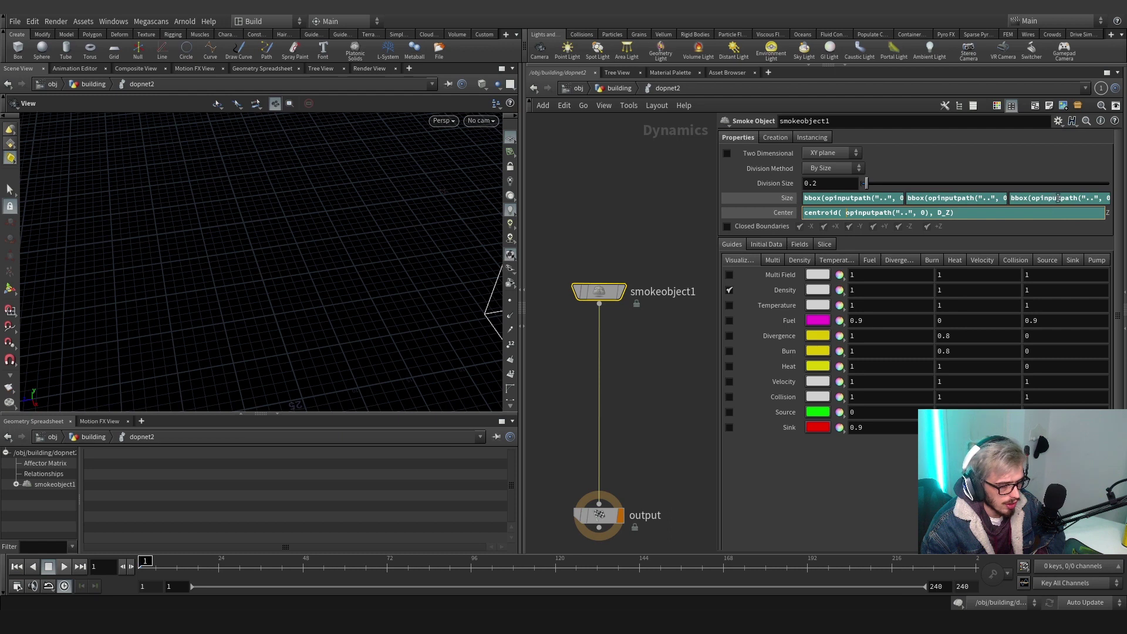
left_click(1057, 198)
left_click(829, 212)
left_click(843, 199)
Open and cancel Save Preset, then move smokeobject1 up and to the left
left_click(1058, 121)
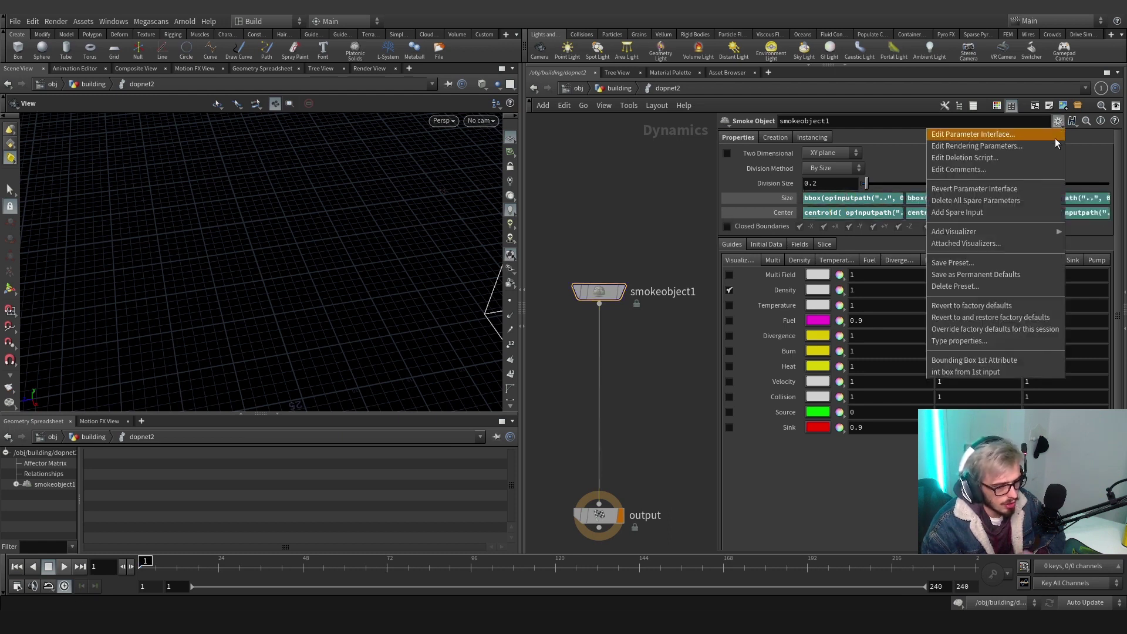
left_click(977, 263)
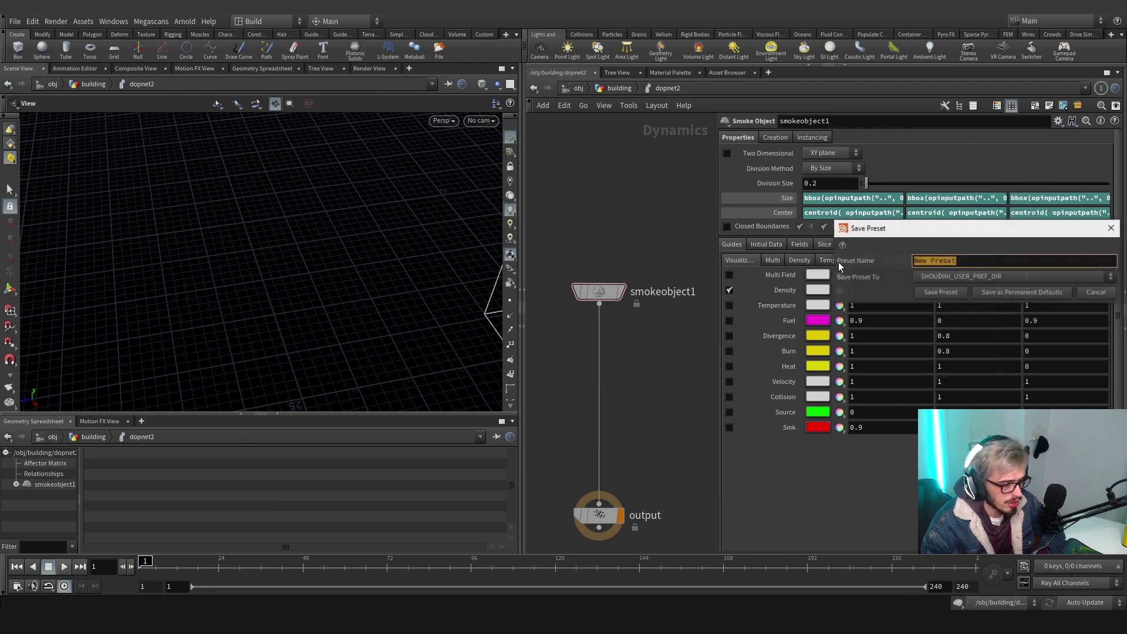
left_click(1111, 230)
scroll(605, 334, "down", 3)
left_click_drag(607, 316, 541, 263)
key("Tab")
Insert a Smoke Solver, smokesolver1, between smokeobject1 and the output node
type("smoke")
key("Return")
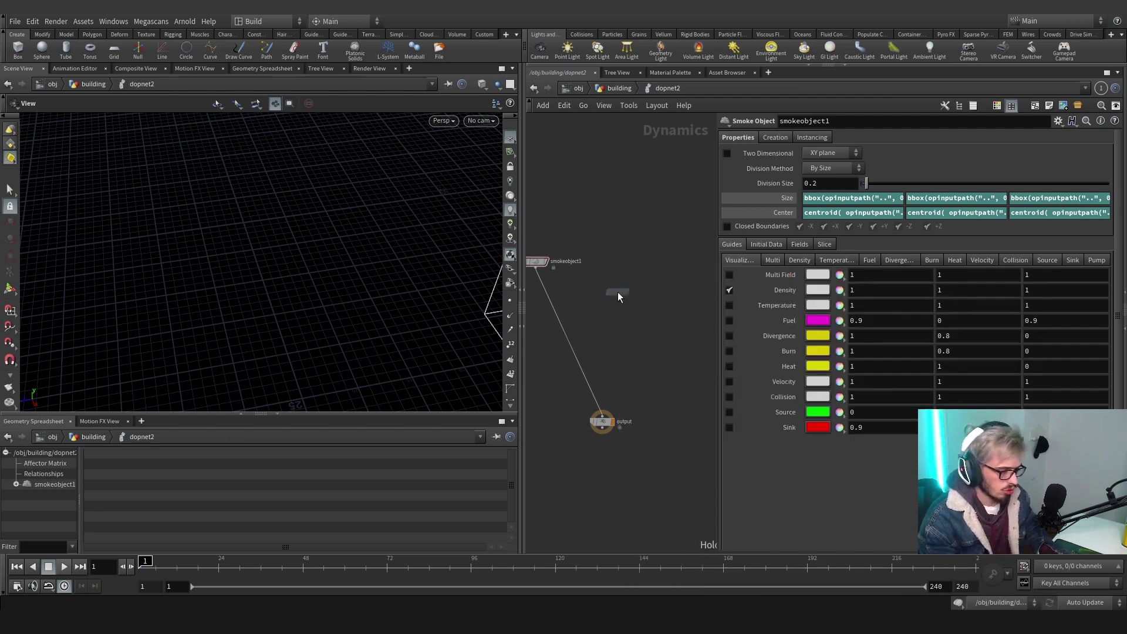
left_click(617, 291)
left_click_drag(617, 292, 603, 333)
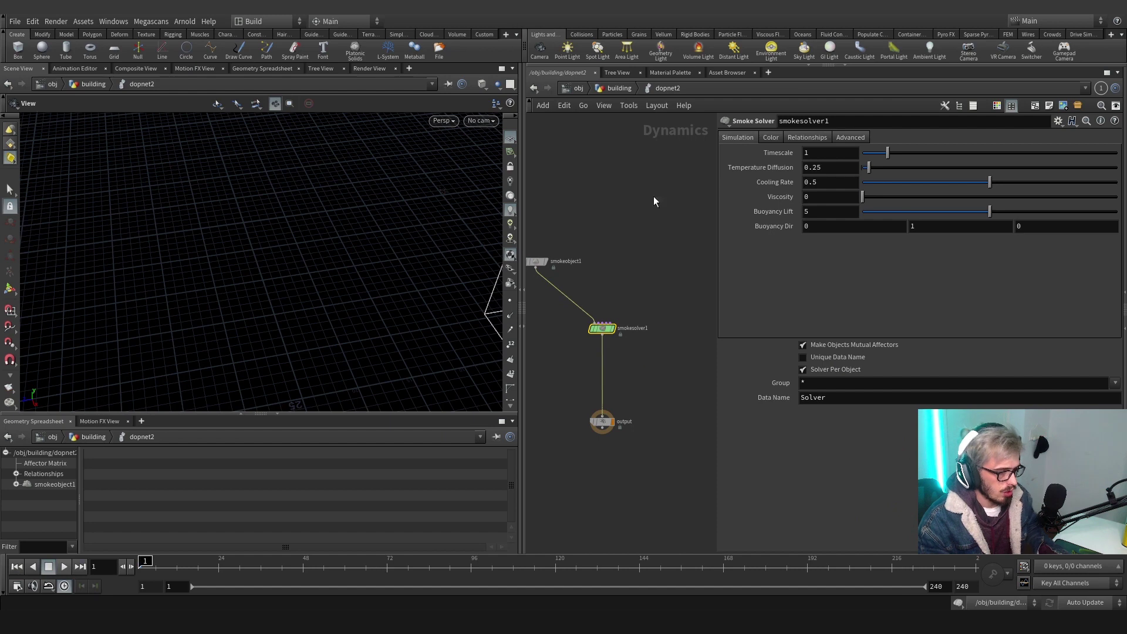
Set the solver's Projection Multigrid Iterations to 2
left_click(845, 138)
left_click(830, 236)
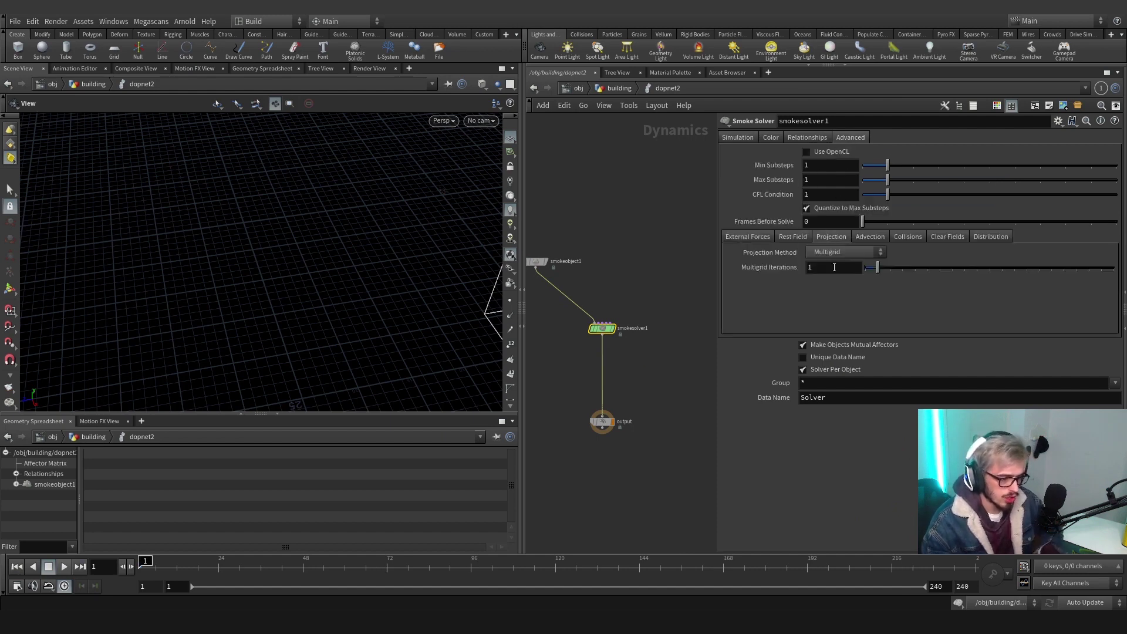
left_click(833, 267)
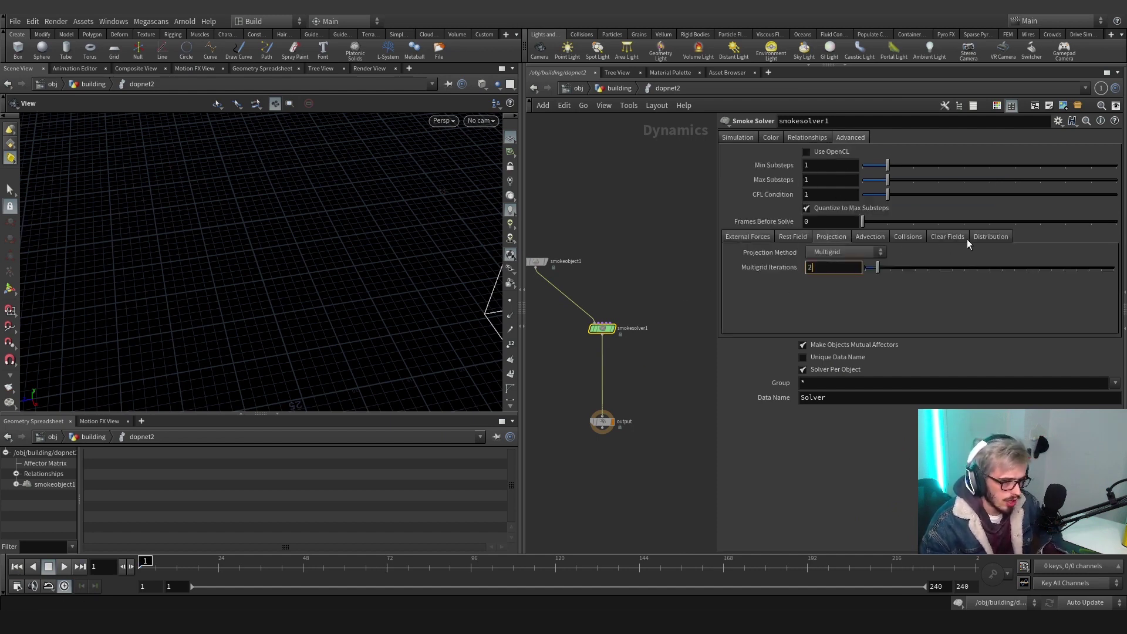
Set both advection types to BFECC with Clamp Values set to Clamp
left_click(874, 238)
left_click(880, 252)
left_click(872, 276)
left_click(872, 267)
left_click(862, 287)
left_click(954, 255)
left_click(962, 275)
left_click(955, 268)
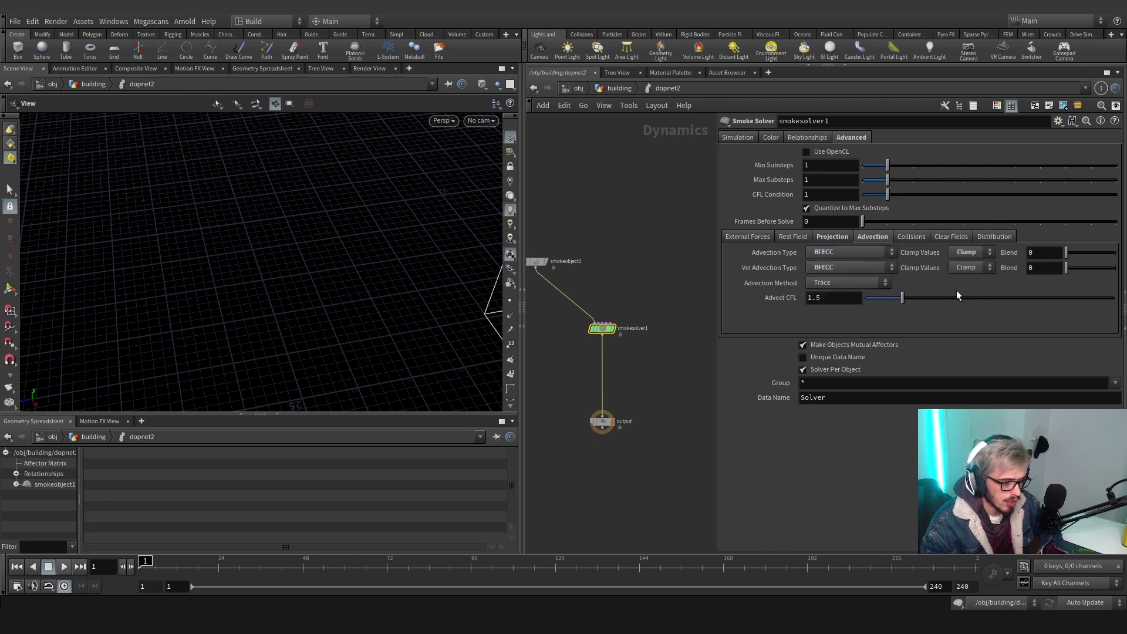
left_click(833, 236)
left_click(862, 237)
left_click(845, 236)
left_click(865, 237)
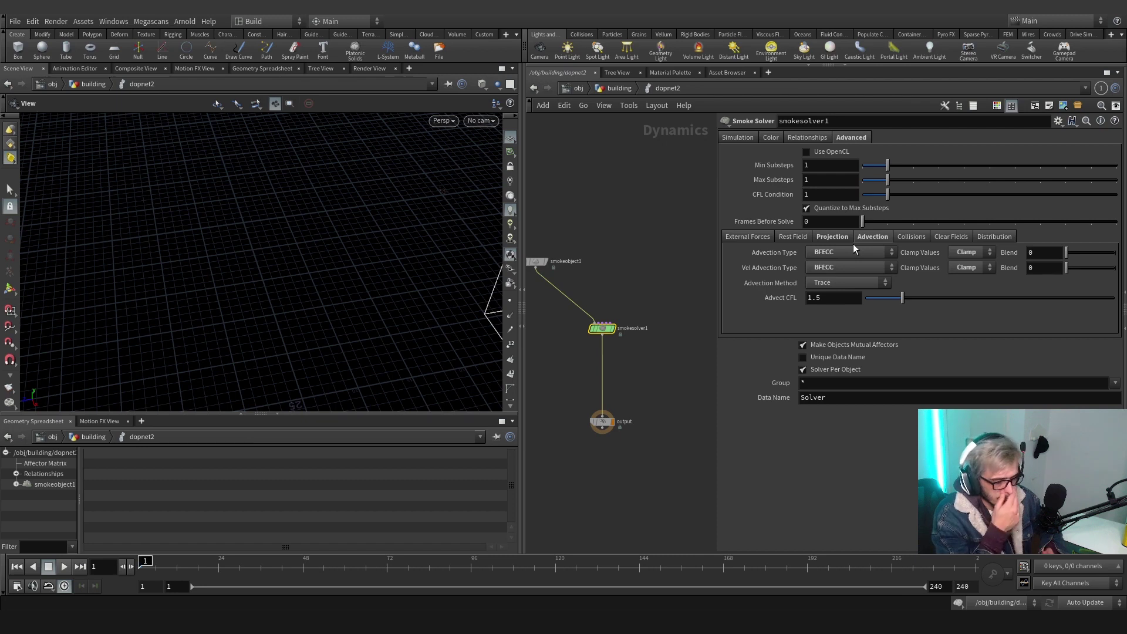
Add a Gas Resize Fluid Dynamic wired into smokesolver1's Pre-solve input
key("Tab")
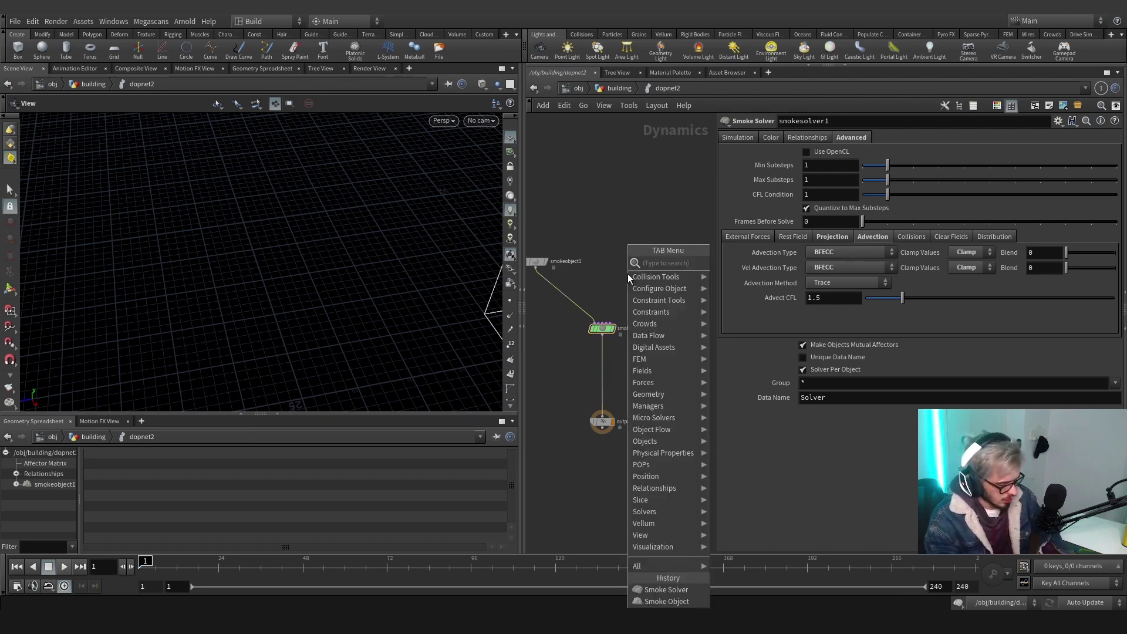
type("dynam")
key("Return")
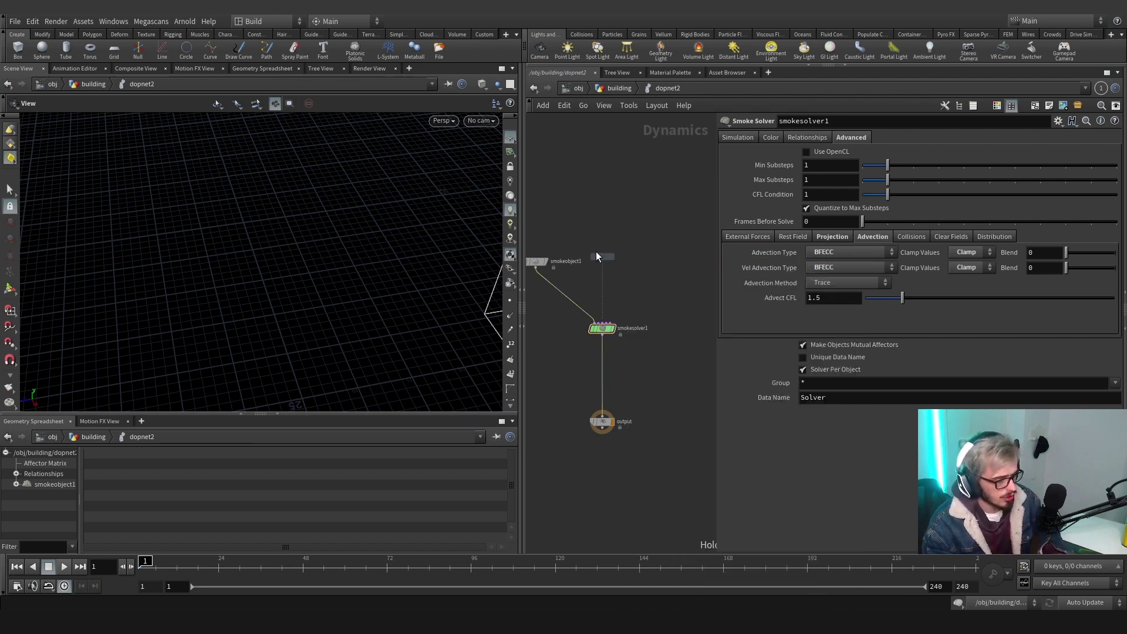
left_click(575, 236)
left_click(598, 322)
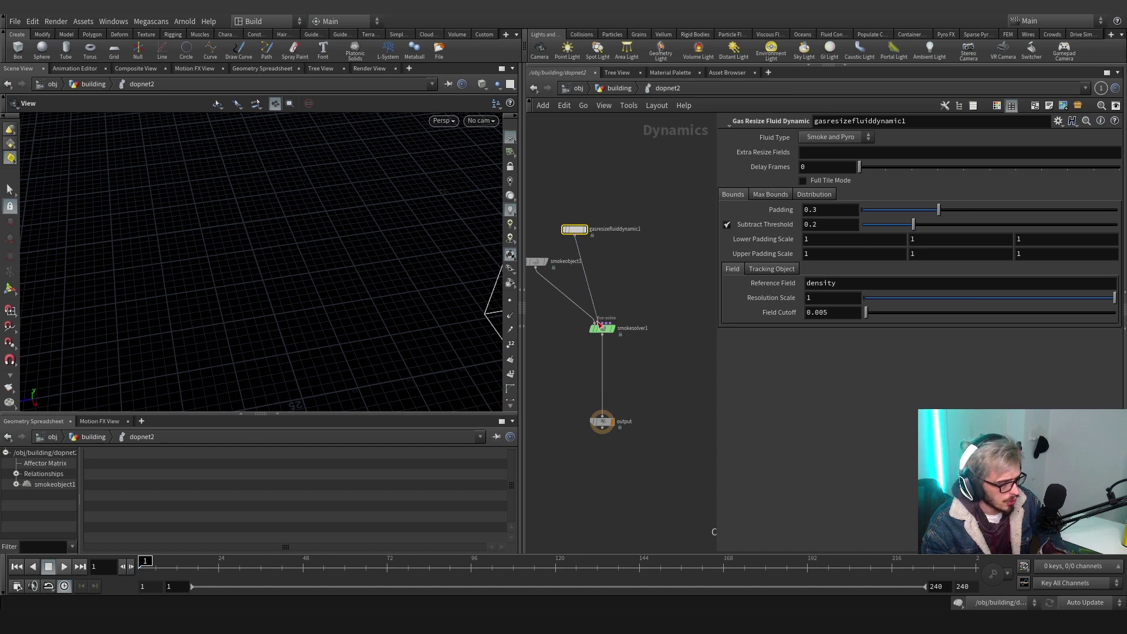
left_click_drag(636, 281, 607, 247)
left_click(780, 195)
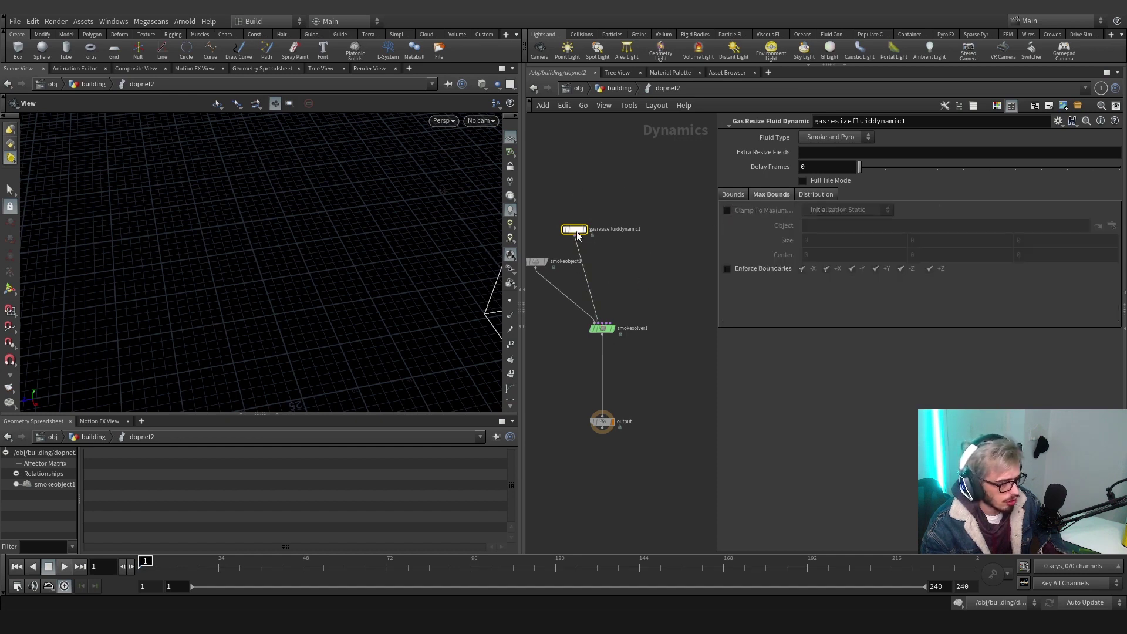
Reposition gasresizefluiddynamic1 in the network and set its Delay Frames to 1
left_click_drag(576, 231, 552, 219)
middle_click_drag(597, 230, 637, 230)
left_click_drag(595, 222, 583, 223)
middle_click_drag(624, 229, 582, 228)
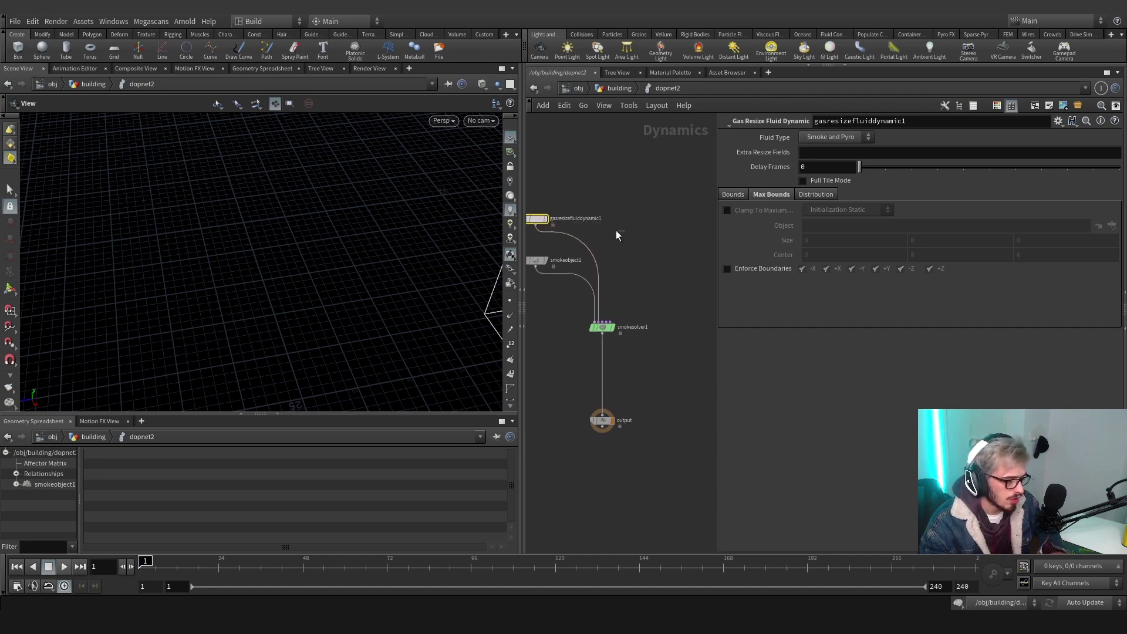
left_click(824, 167)
type("1")
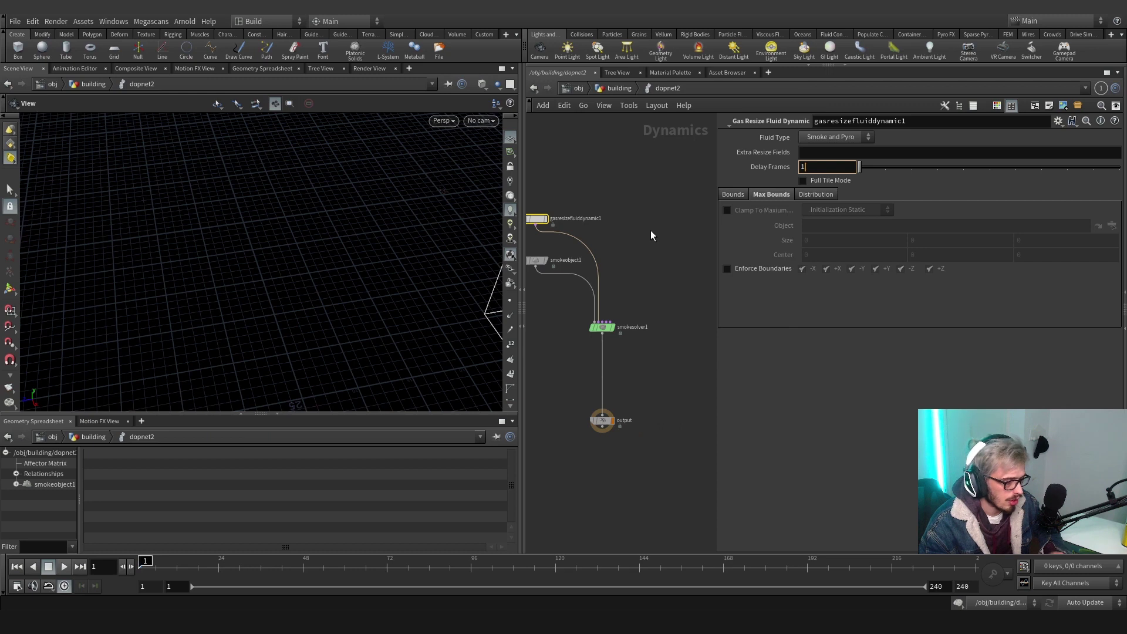
key("Return")
middle_click_drag(702, 242, 645, 253)
Add a Volume Source node wired into the smoke solver's sourcing input
key("Tab")
type("sm")
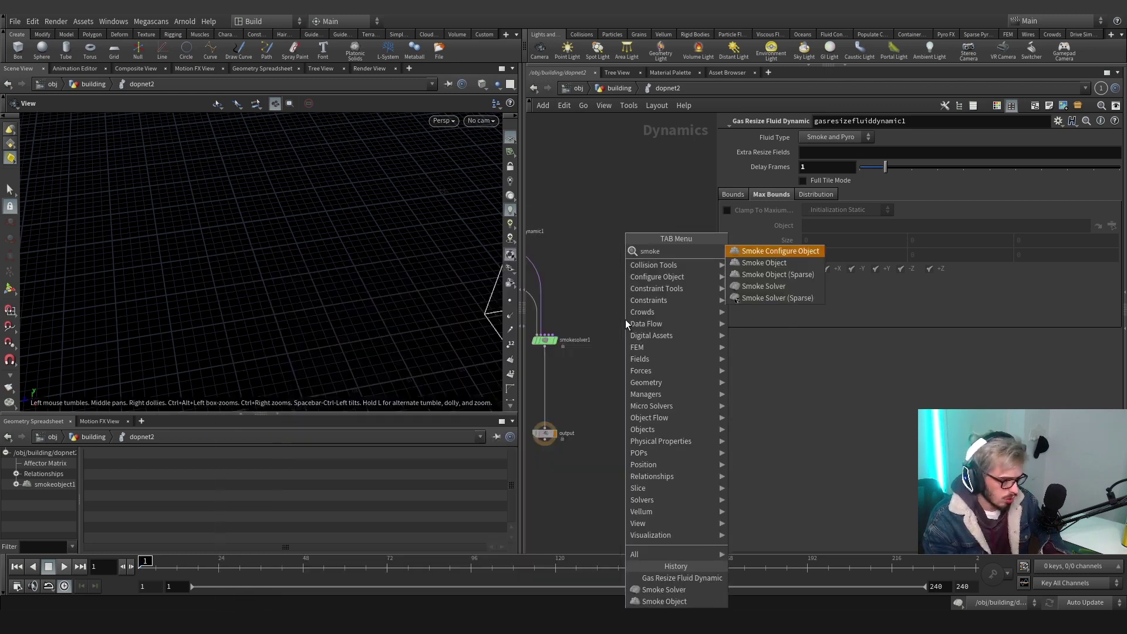
key("BackSpace")
key("BackSpace")
type("volu")
key("Return")
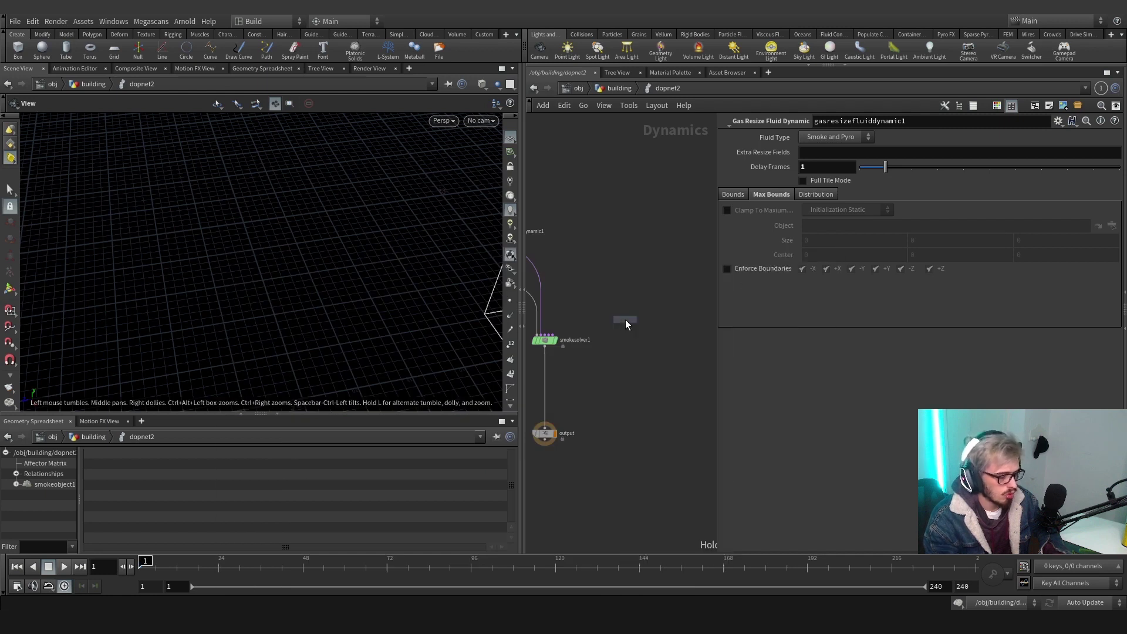
left_click(631, 283)
left_click_drag(631, 290, 578, 330)
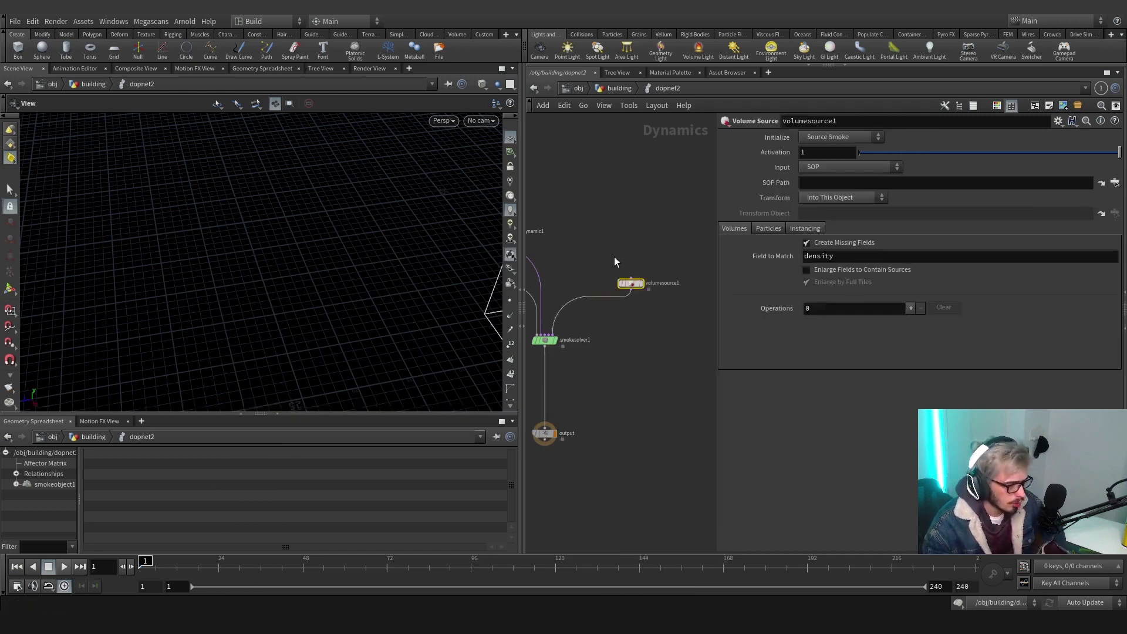
Set the volume source's SOP Path to /obj/building/OUT_SOURCE
left_click(1101, 183)
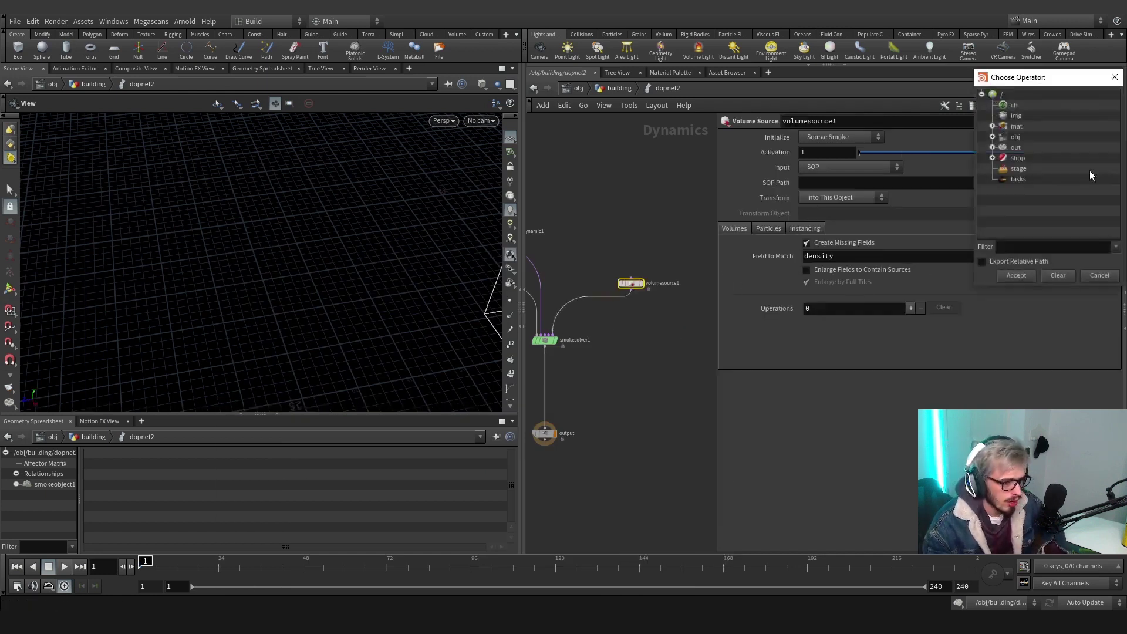
left_click(992, 137)
left_click(1003, 179)
scroll(1022, 193, "down", 1)
left_click(1036, 200)
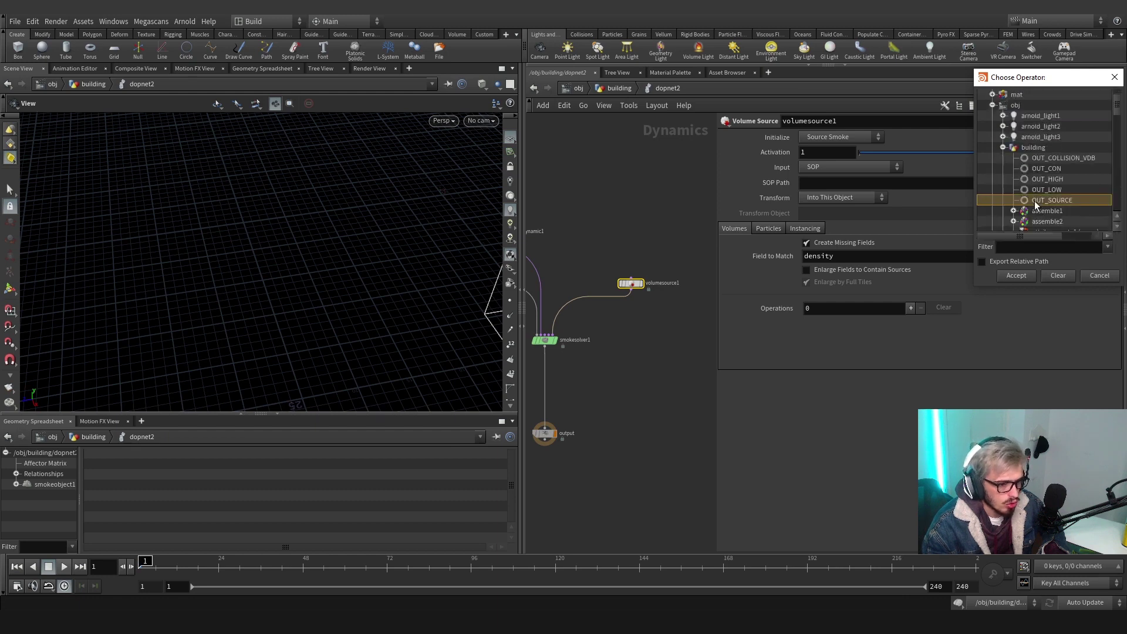
left_click(1017, 276)
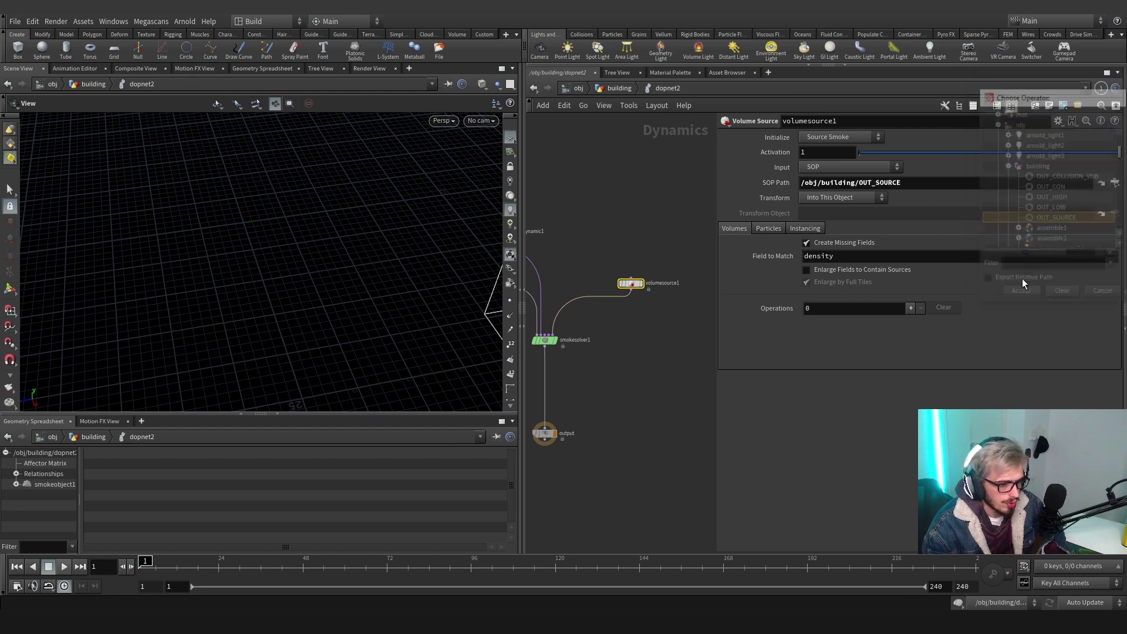
Try the Collision initialize preset, then return to Source Smoke
left_click(844, 137)
left_click(840, 170)
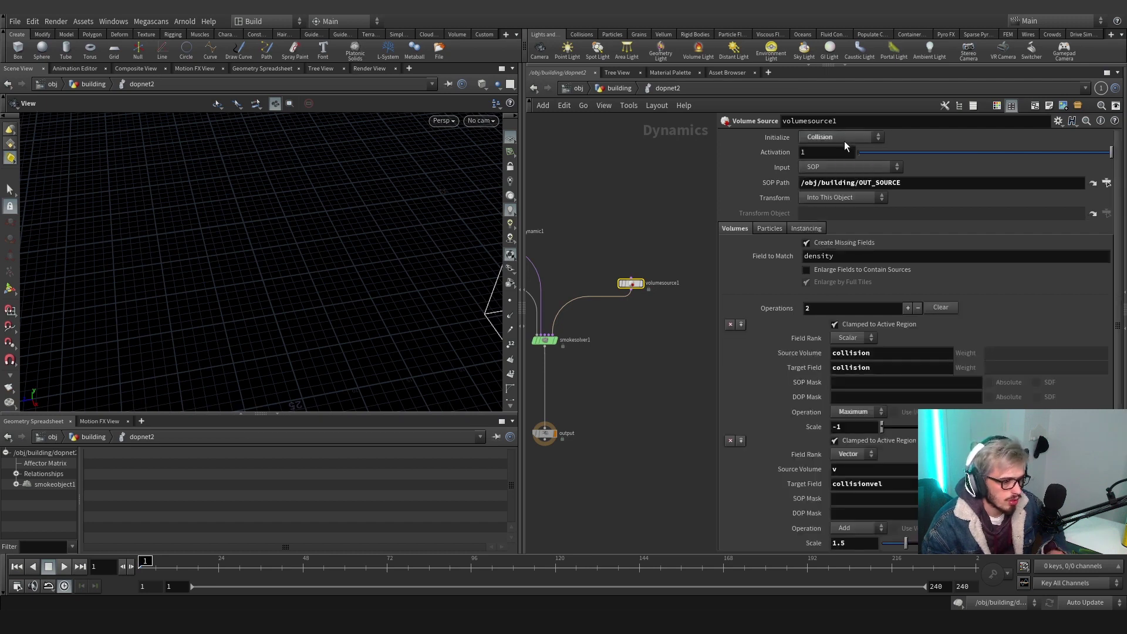
left_click(844, 140)
left_click(840, 147)
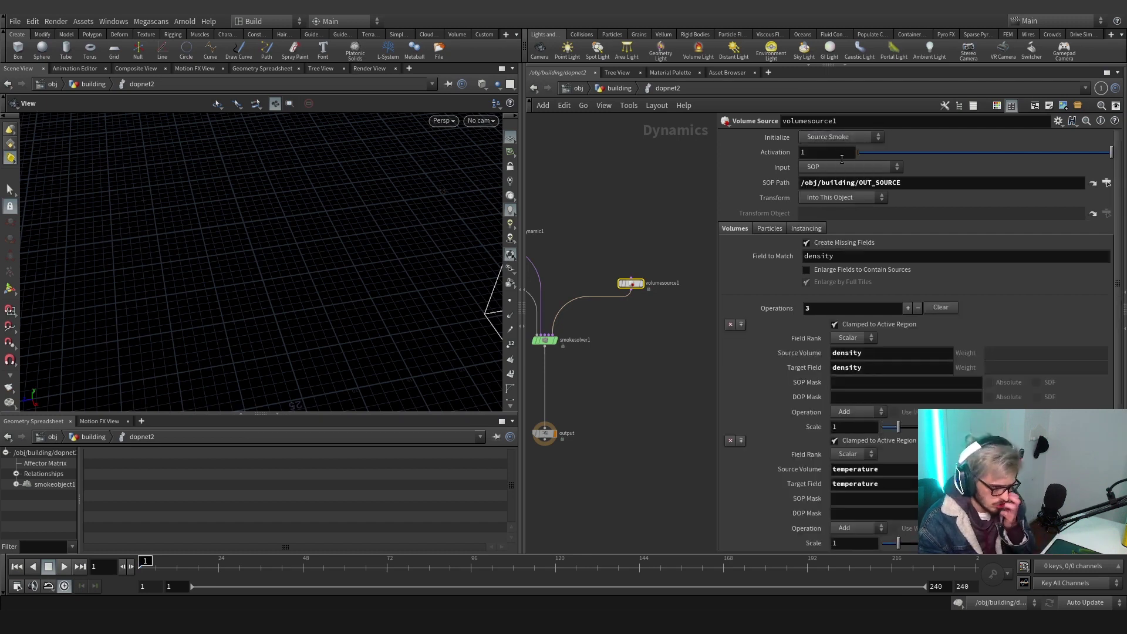
scroll(793, 364, "down", 4)
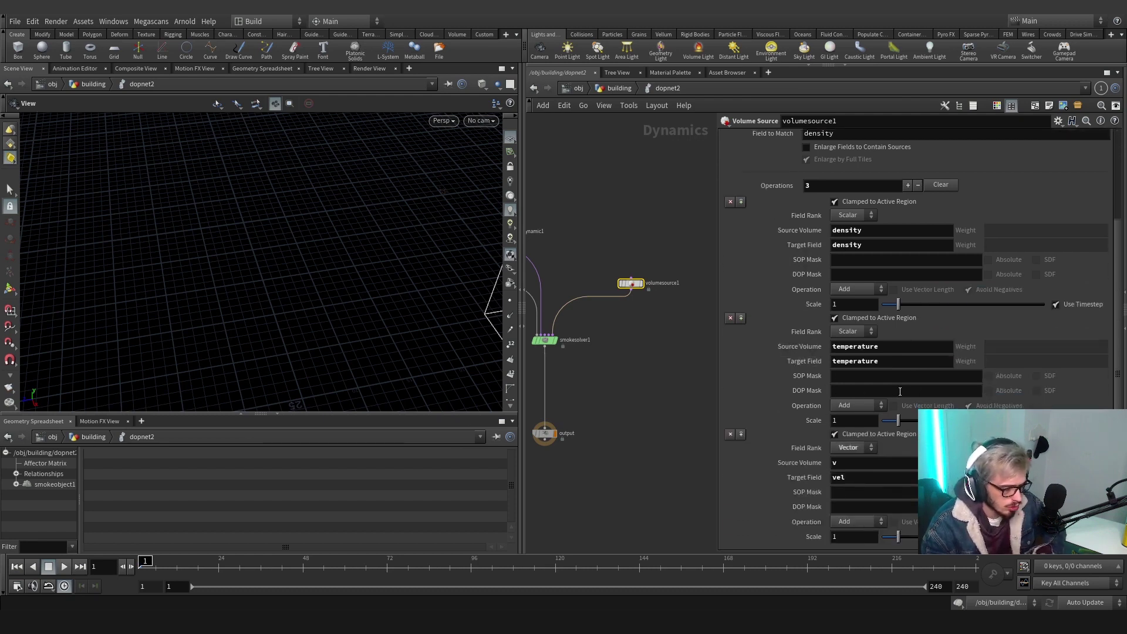
scroll(653, 369, "up", 3)
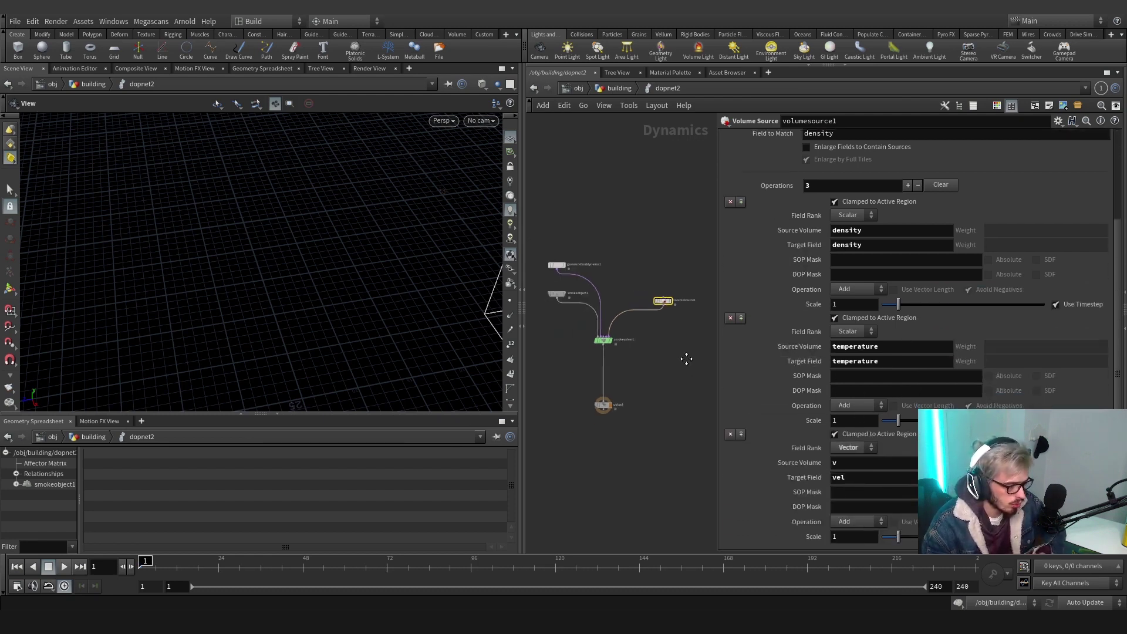
scroll(634, 327, "down", 4)
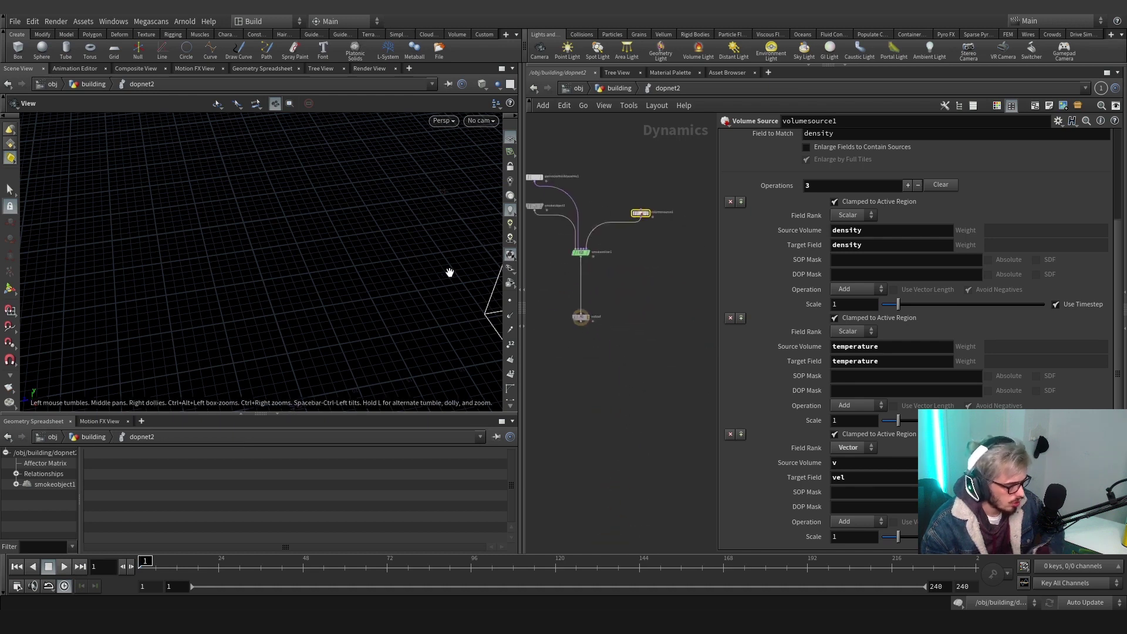
Enable Enlarge Fields to Contain Sources on volumesource1 and replay the smoke to frame 39
left_click_drag(448, 272, 385, 309)
left_click(65, 567)
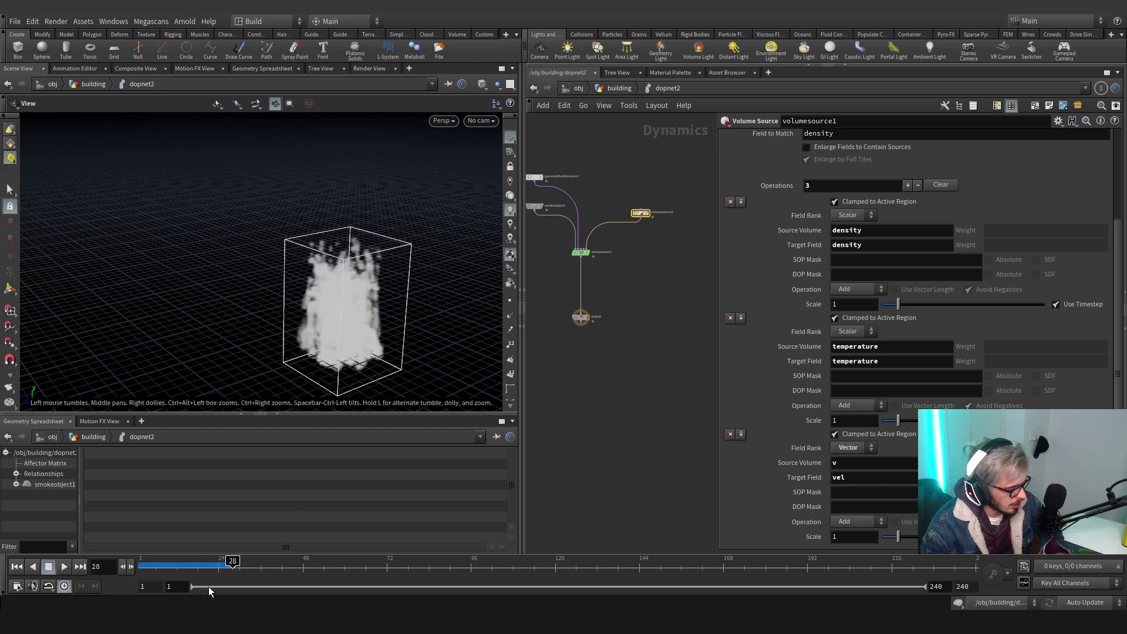
left_click(170, 566)
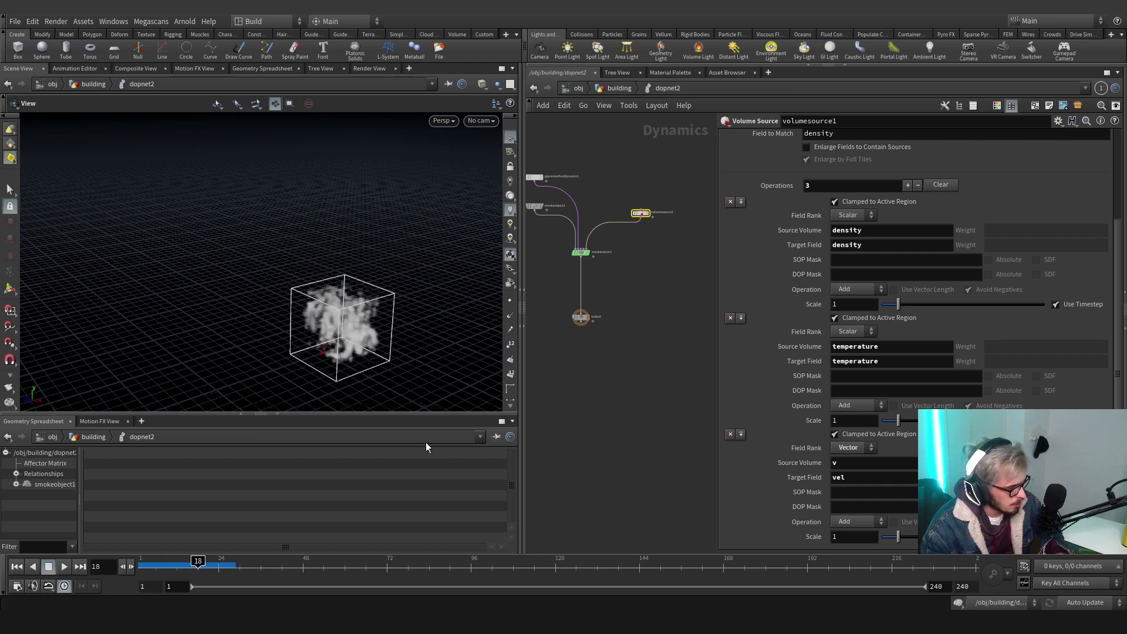
scroll(791, 211, "up", 3)
left_click(806, 224)
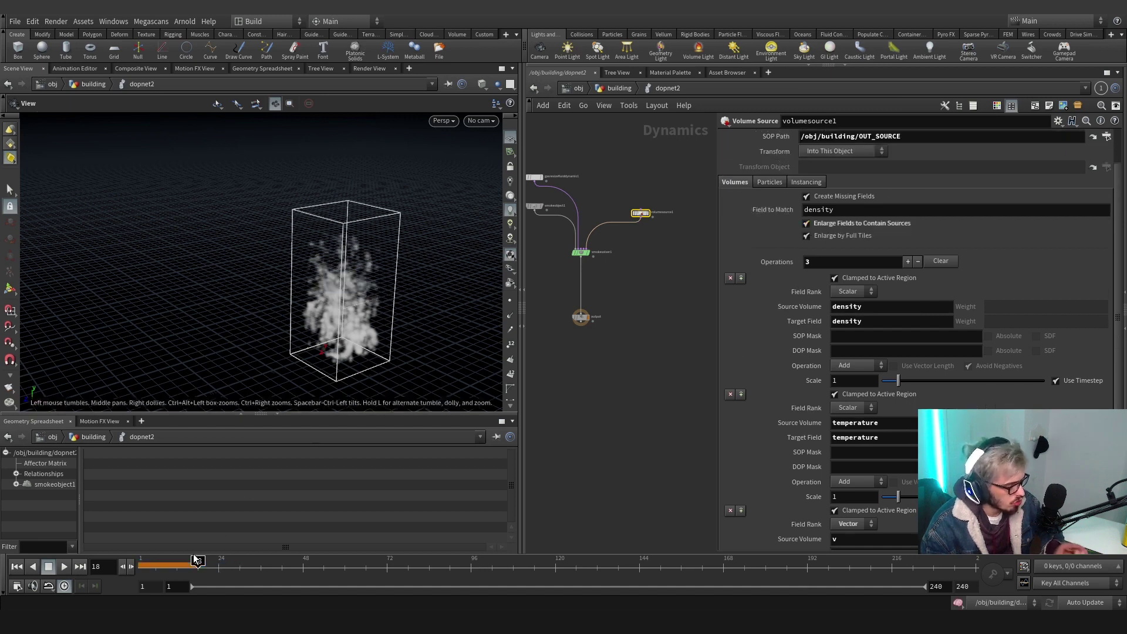
left_click(63, 566)
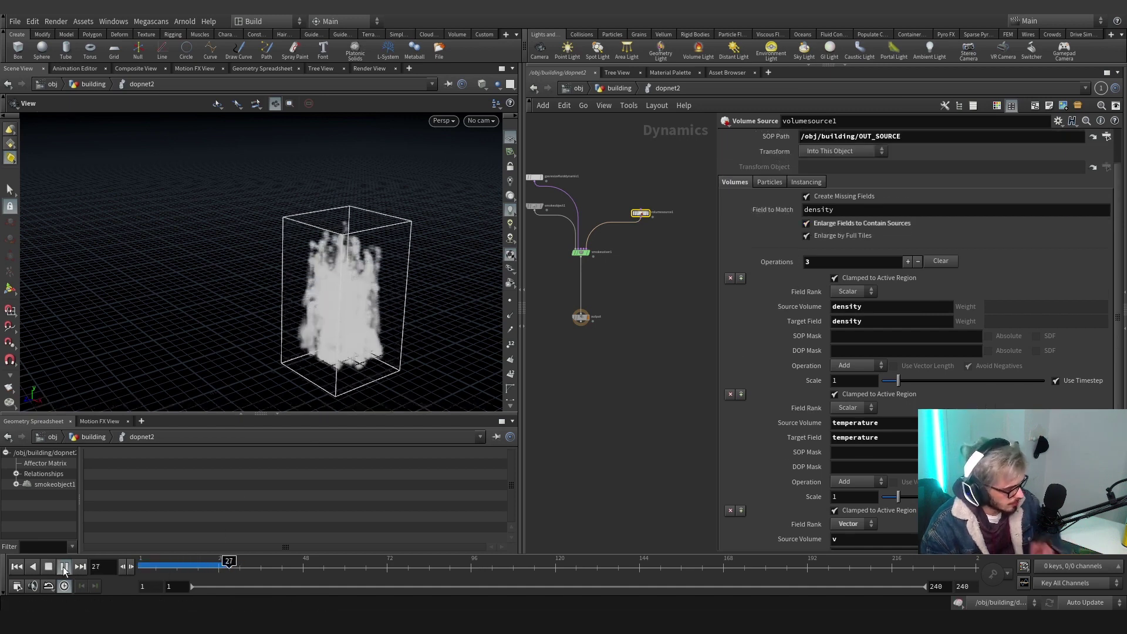
left_click_drag(329, 294, 362, 280)
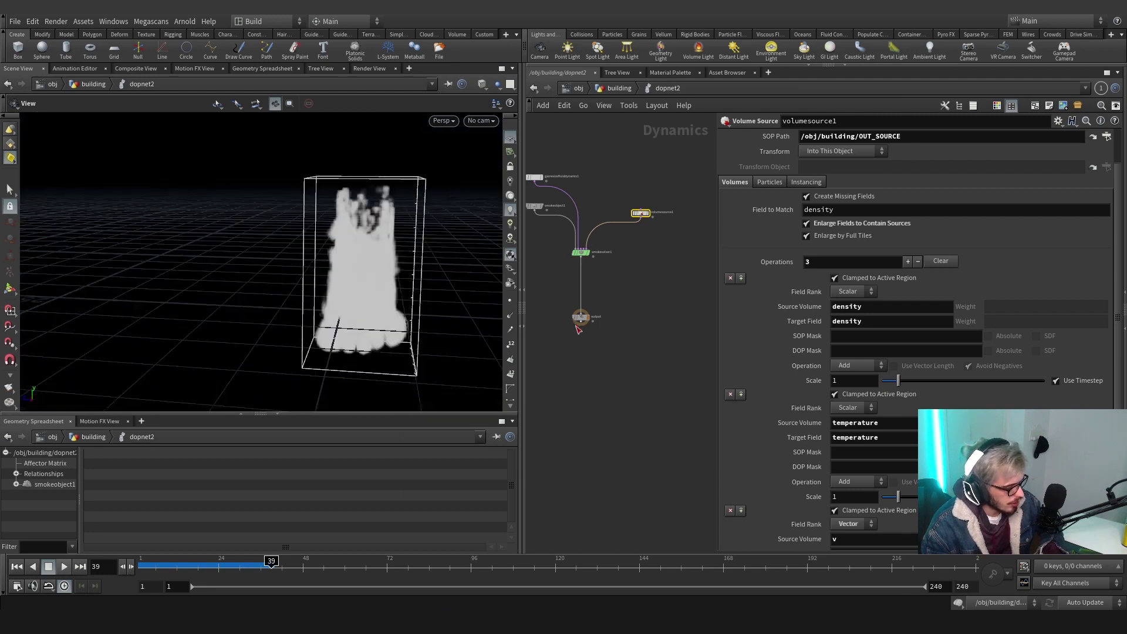
scroll(605, 382, "up", 5)
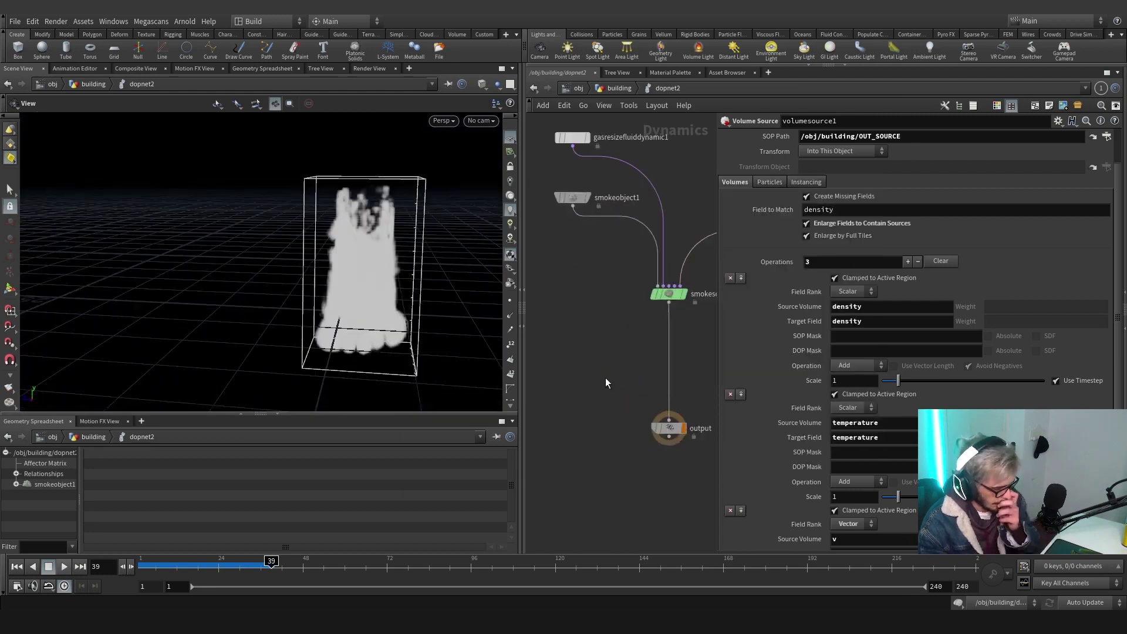
Insert merge1 between smokesolver1 and the output
key("Tab")
type("merge")
key("Return")
left_click(605, 378)
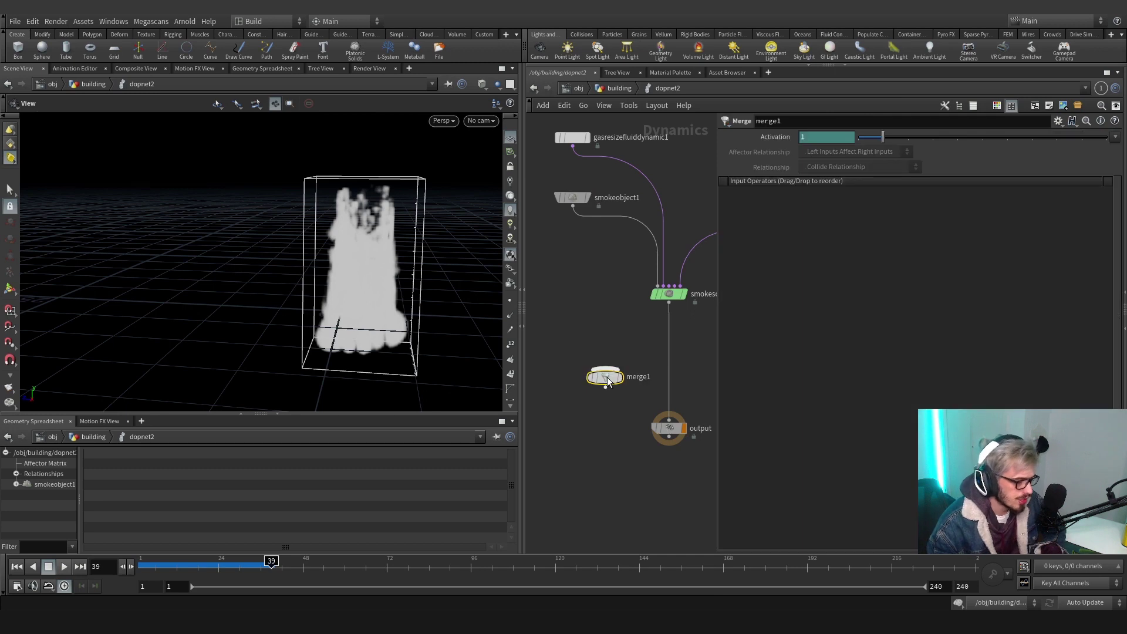
left_click_drag(604, 378, 676, 374)
Add groundplane1 into merge1 and reorder the inputs so it comes first
key("Tab")
type("ground")
key("Return")
left_click(595, 330)
left_click(665, 365)
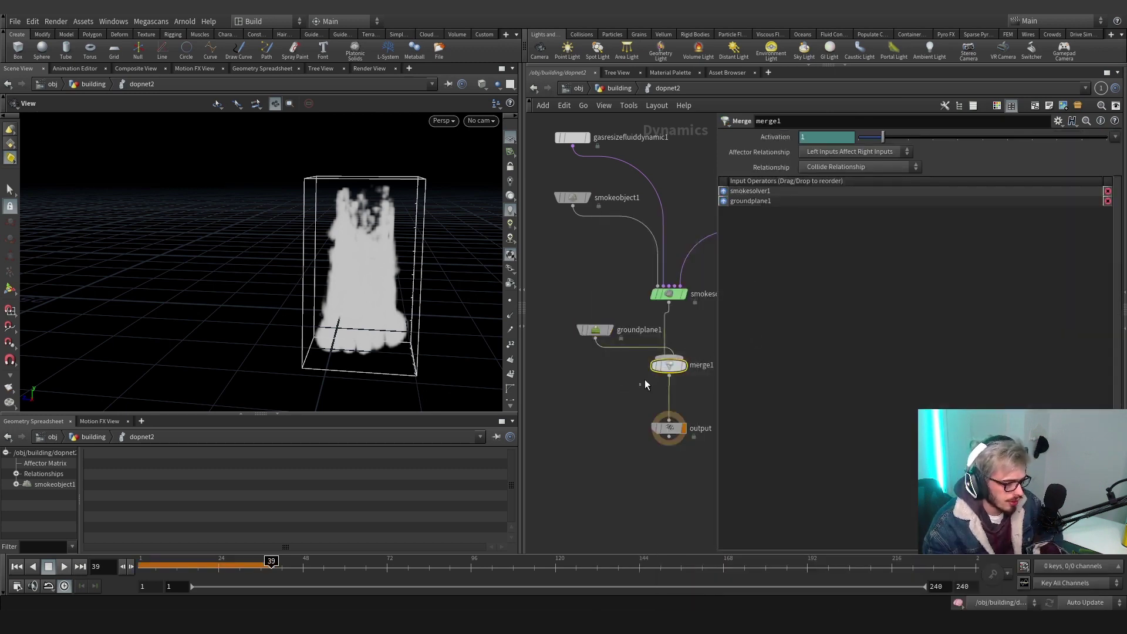
left_click_drag(741, 200, 741, 190)
middle_click_drag(636, 351, 617, 390)
left_click_drag(580, 371, 557, 335)
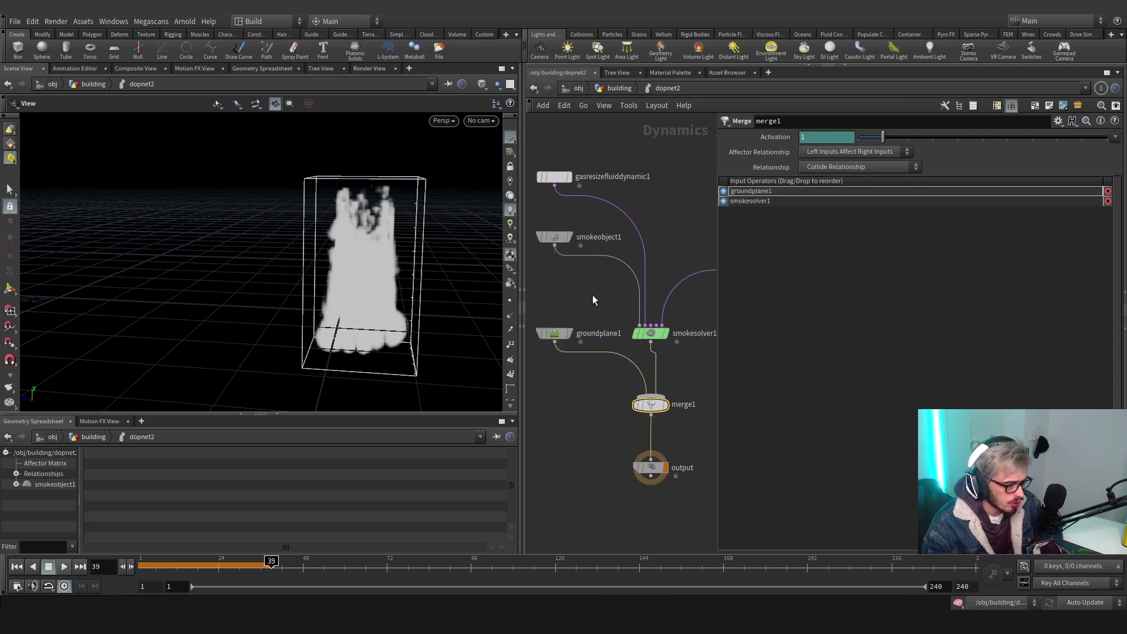
scroll(591, 295, "down", 3)
Create merge2 on a new wire pulled from smokesolver1
left_click(600, 380)
key("Tab")
type("me")
key("Return")
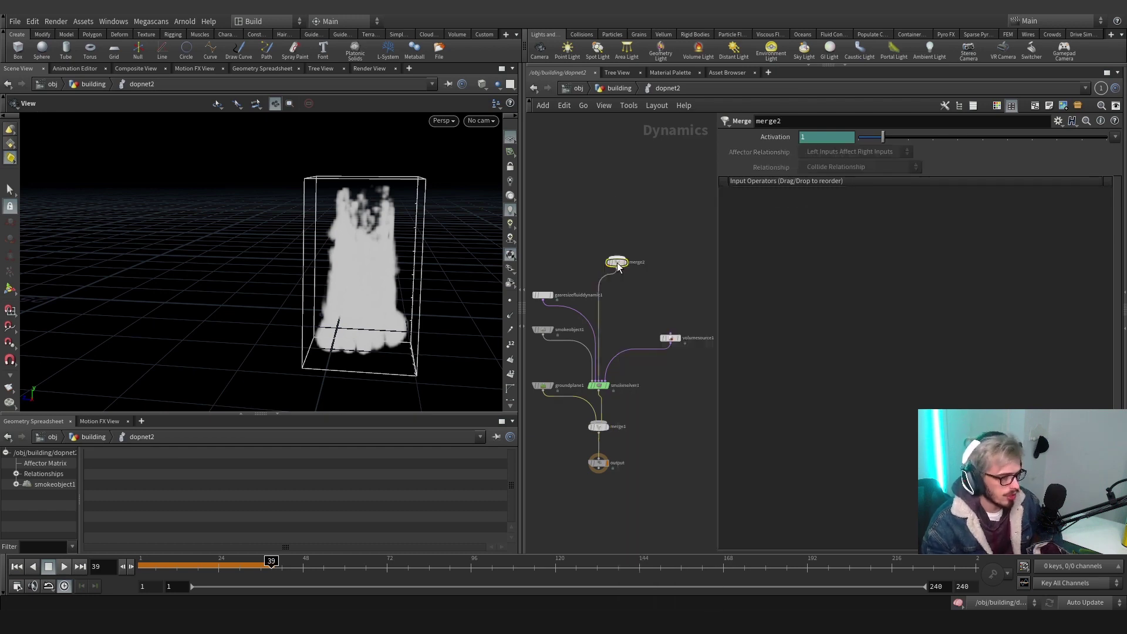
left_click(599, 267)
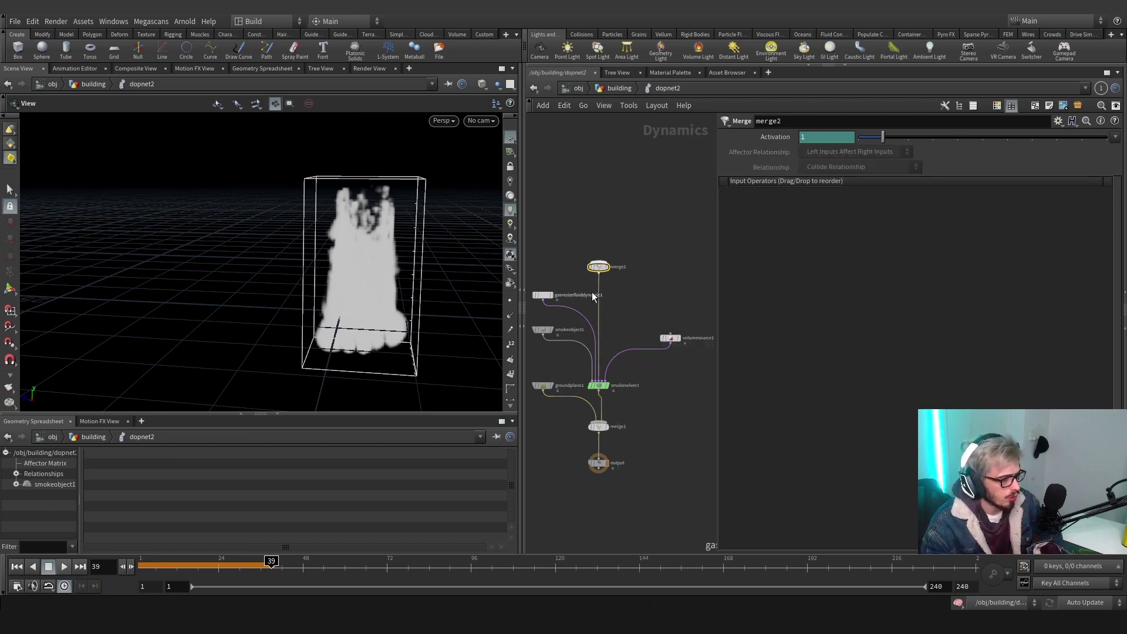
middle_click_drag(619, 283, 678, 349)
Add a Gas Match Field into merge2 with a Scalar Field Visualization above it
key("Tab")
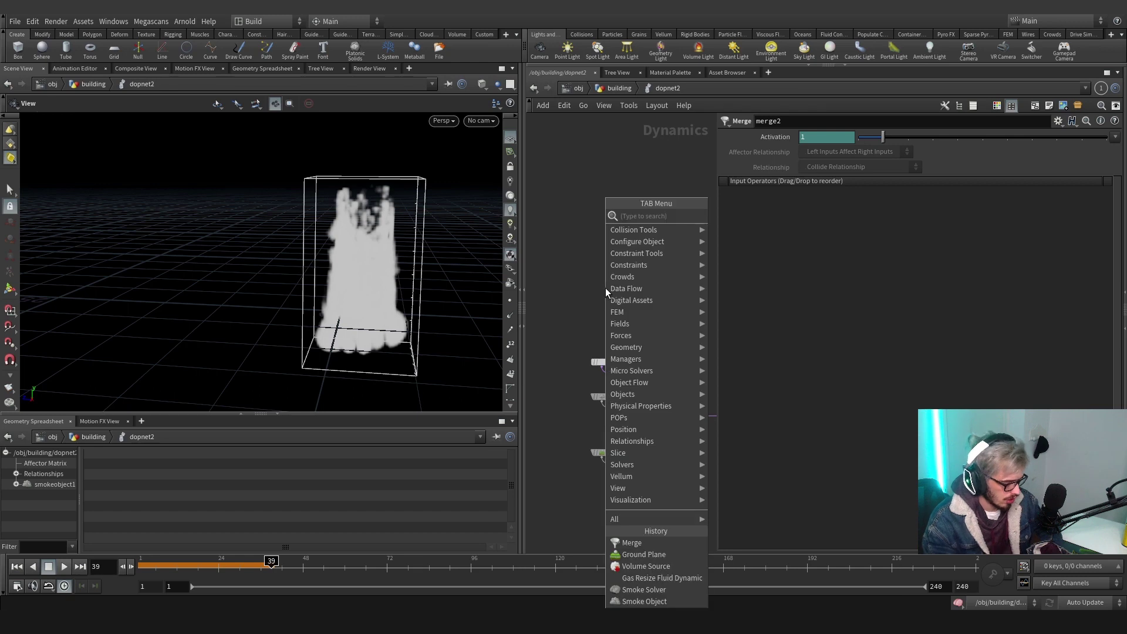
key("Escape")
left_click(605, 288)
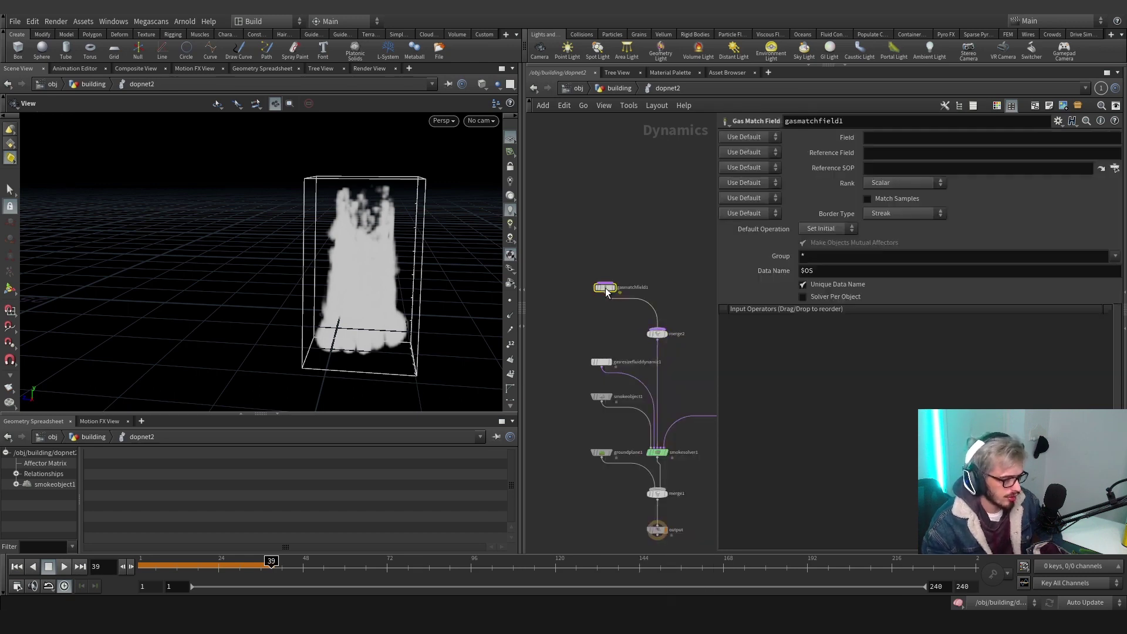
key("Tab")
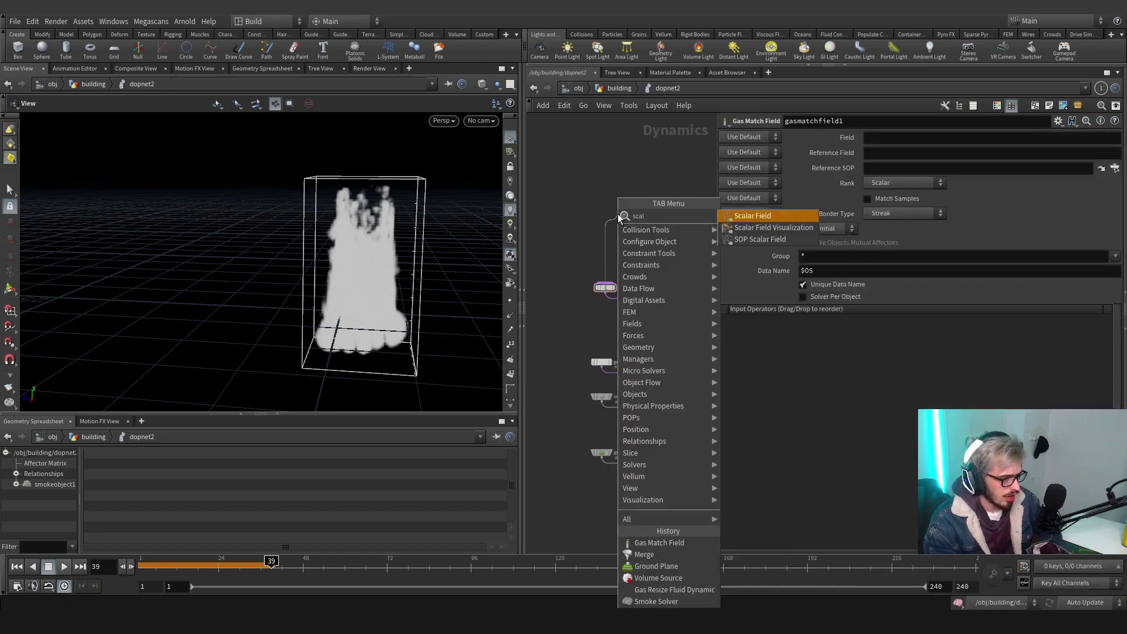
left_click(617, 213)
left_click_drag(617, 215, 604, 244)
left_click(604, 287)
key("Up")
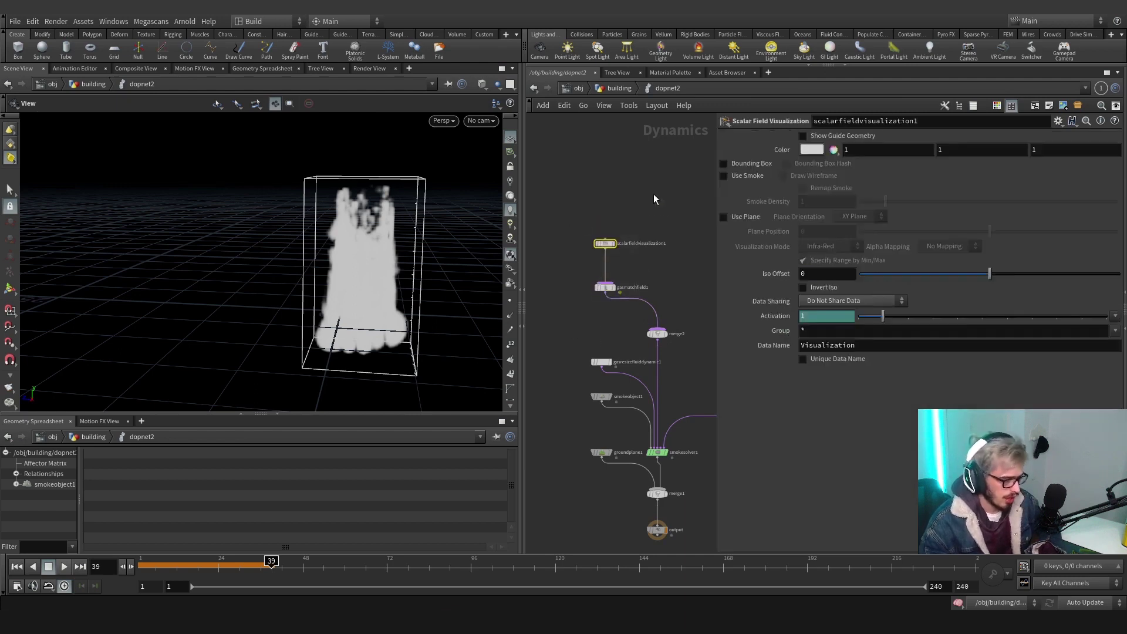
key("Down")
Name the match field velMask with vel as its Reference Field
left_click(881, 139)
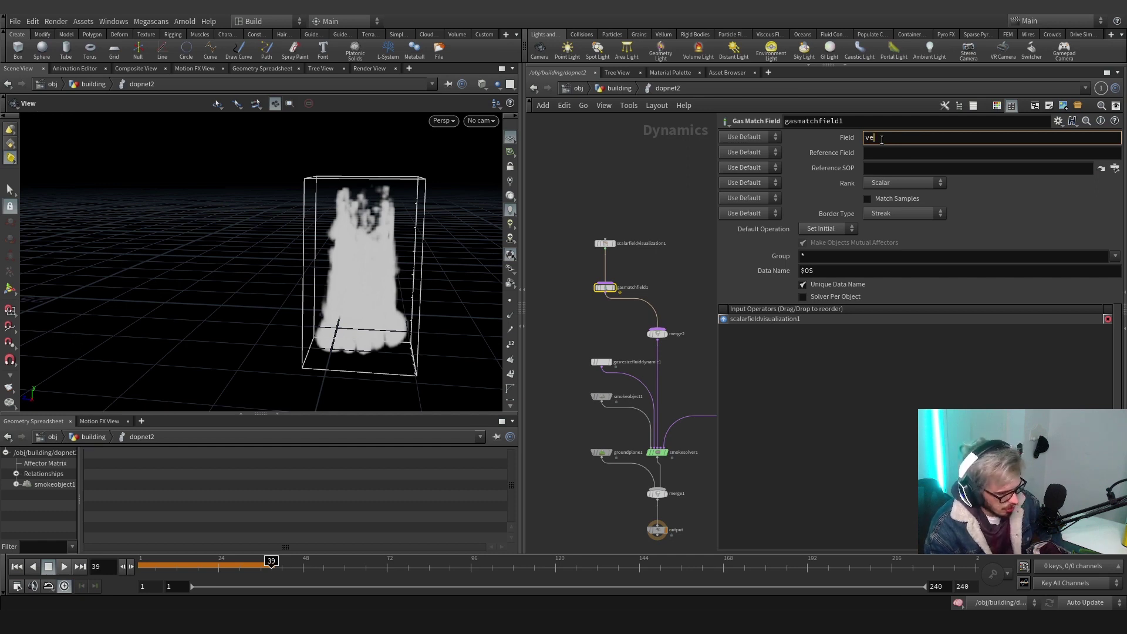
key("Tab")
type("vel")
key("Return")
left_click_drag(465, 258, 291, 227)
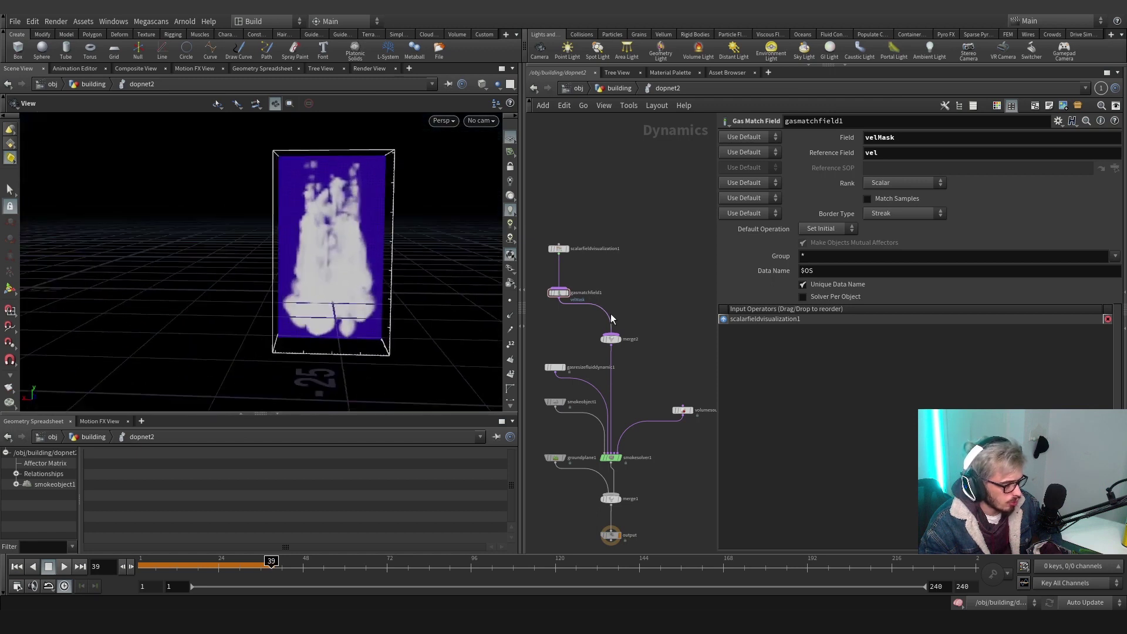
Add gasanalysis1 wired to merge2, placed beside gasmatchfield1
key("Tab")
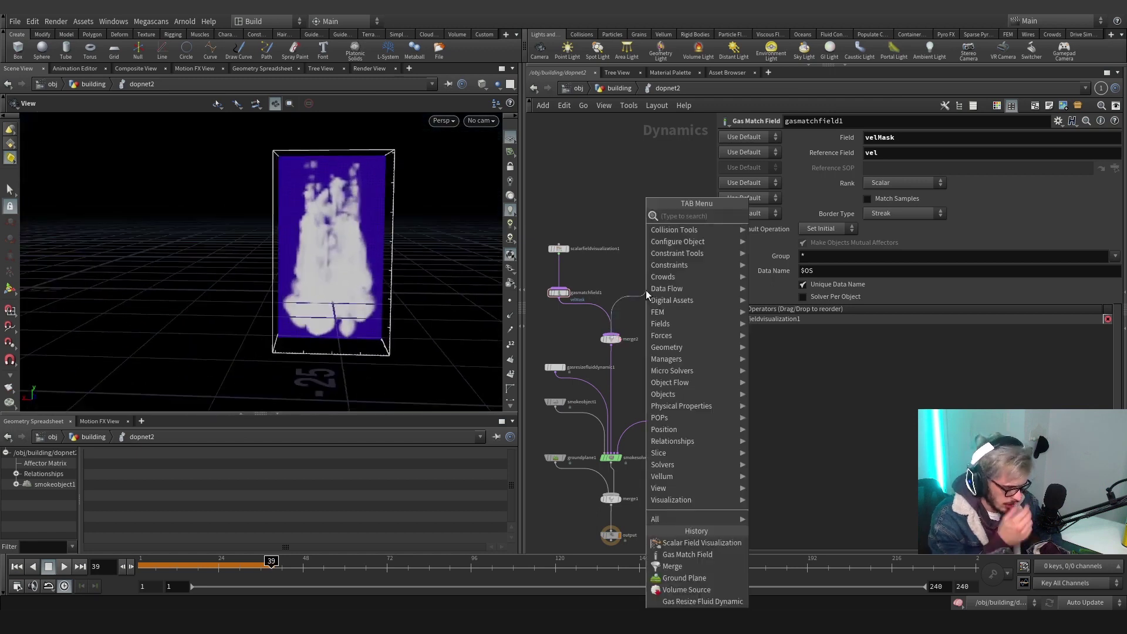
type("gas analysis")
key("Return")
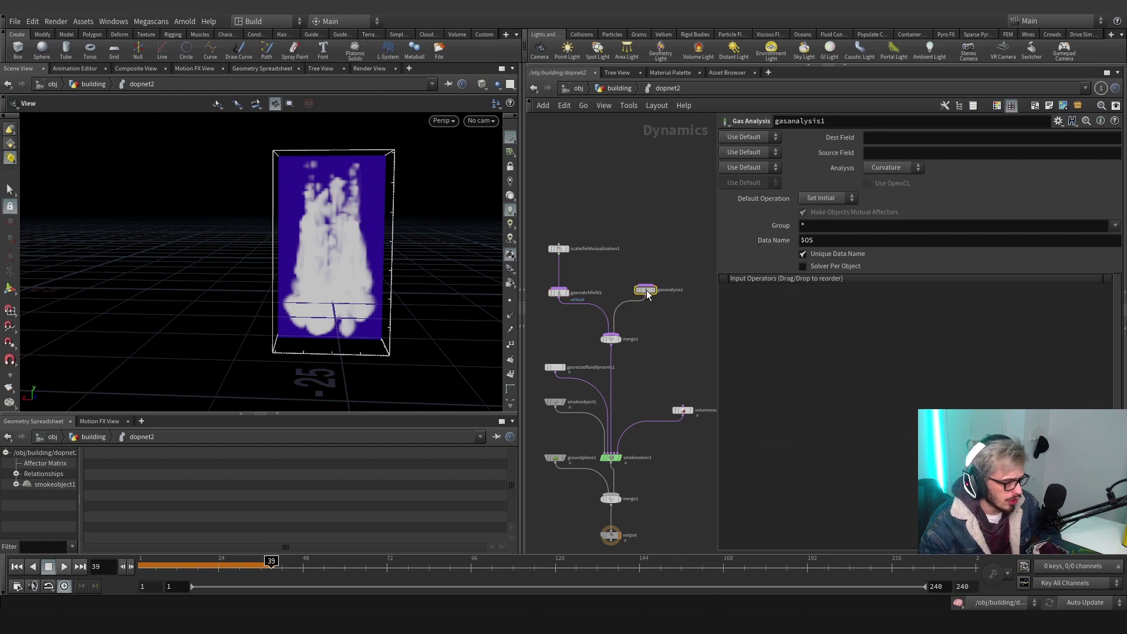
left_click_drag(646, 290, 627, 292)
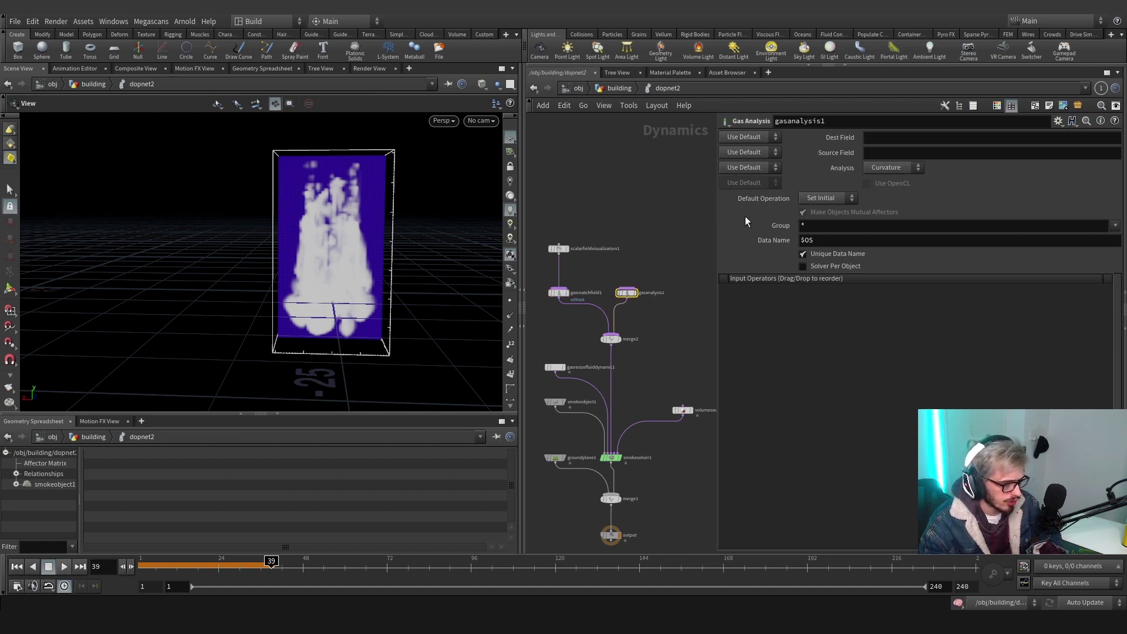
Set the analysis Dest Field to velMask and Analysis to Length of vel
left_click(877, 138)
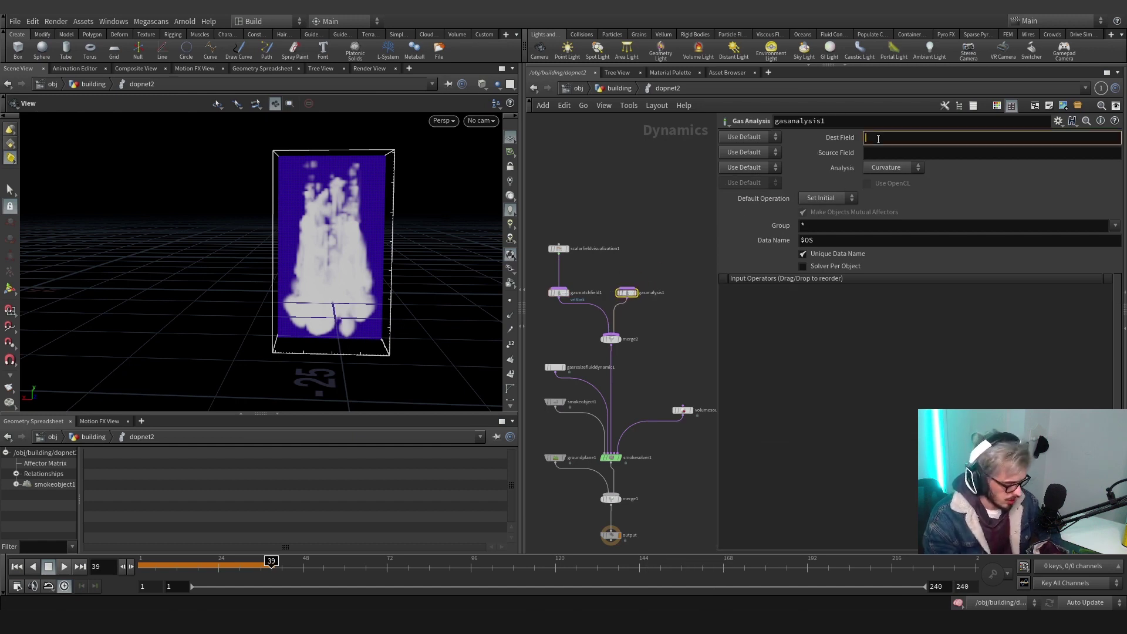
type("velMask")
key("Tab")
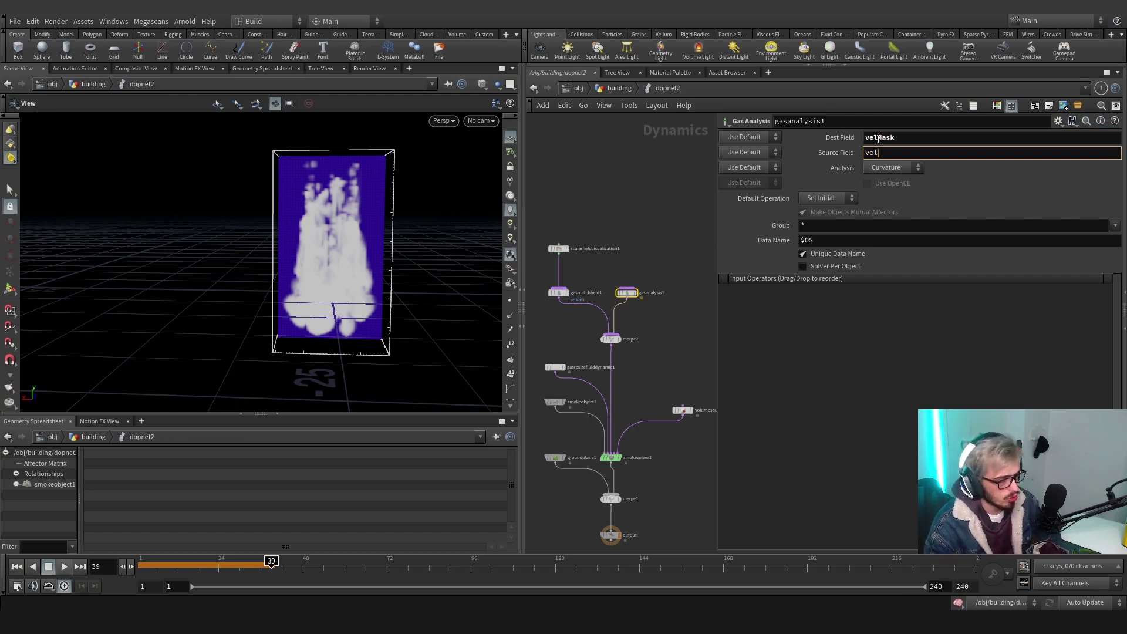
left_click(897, 169)
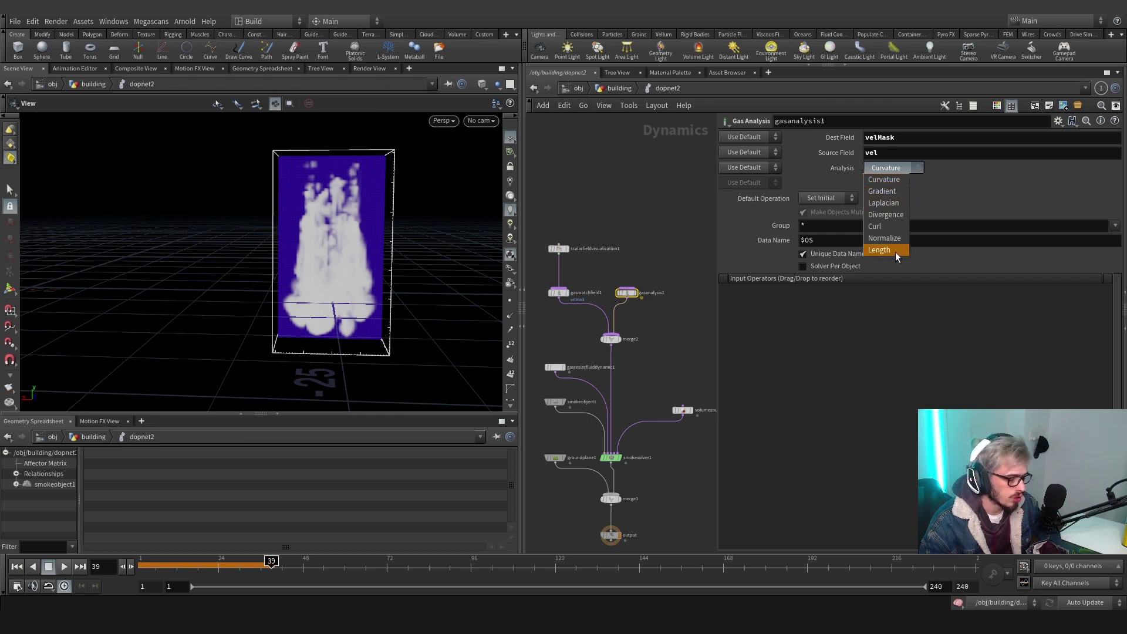
left_click(881, 250)
left_click_drag(358, 241, 396, 245)
scroll(589, 269, "up", 3)
Adjust the velMask visualization's upper guide range and inspect the heat-coloured slice
left_click(543, 230)
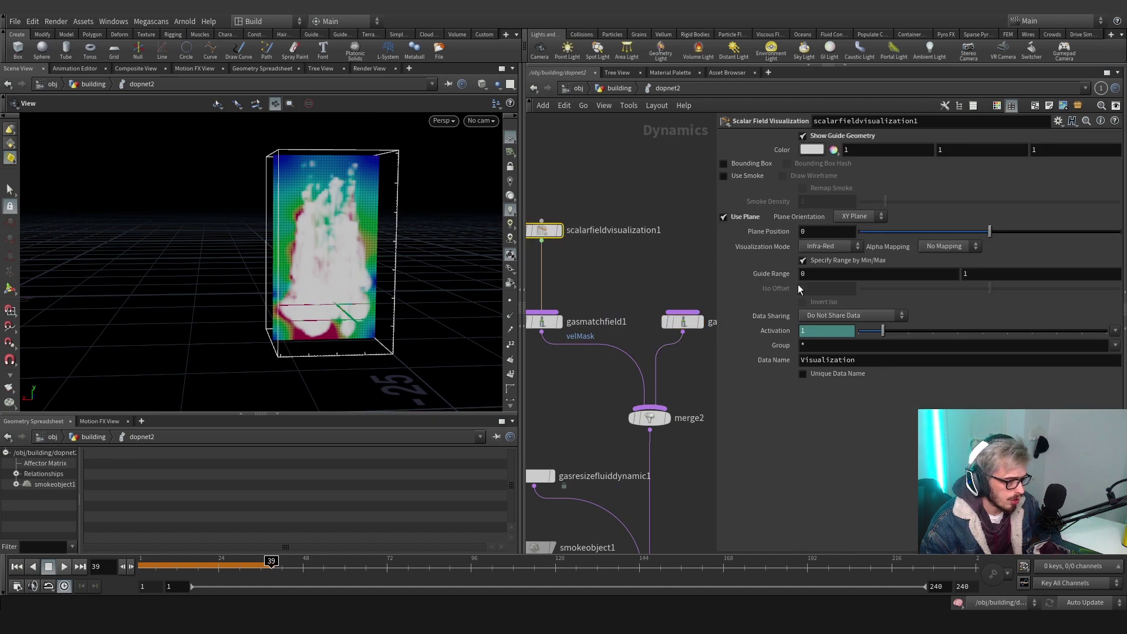
left_click(996, 273)
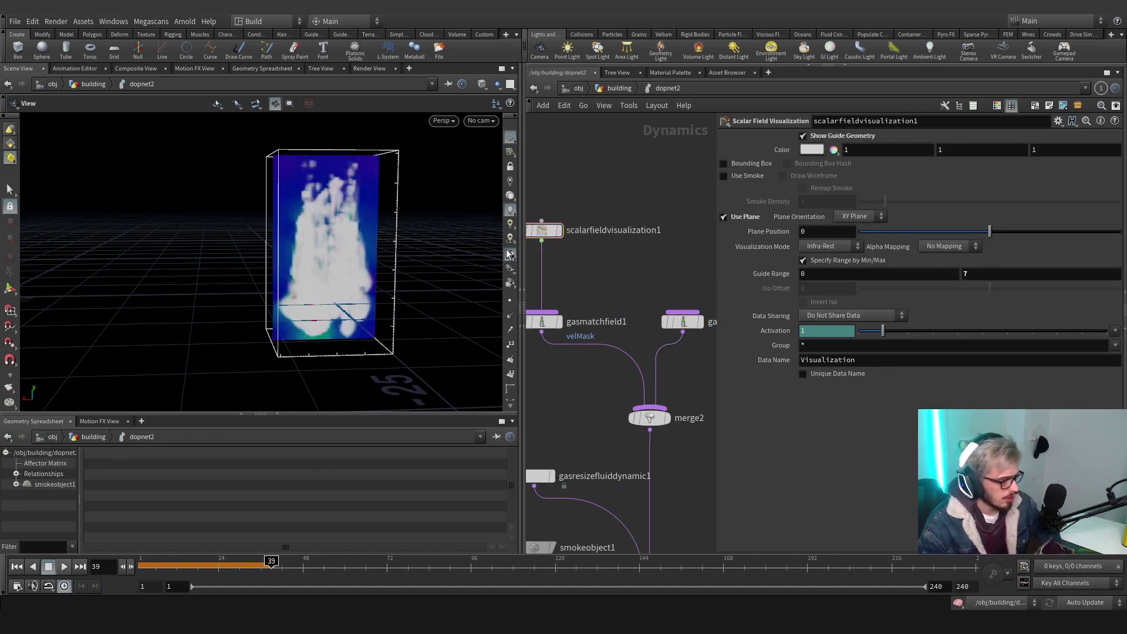
left_click_drag(419, 248, 254, 246)
middle_click_drag(534, 516, 616, 460)
left_click(620, 419)
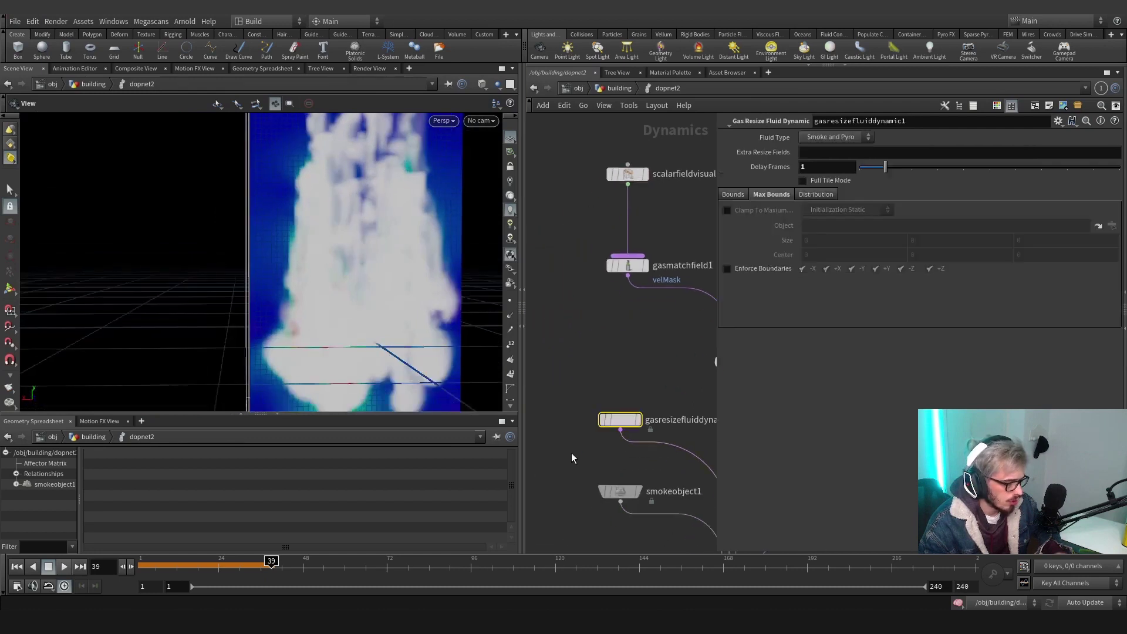
left_click_drag(635, 517, 637, 519)
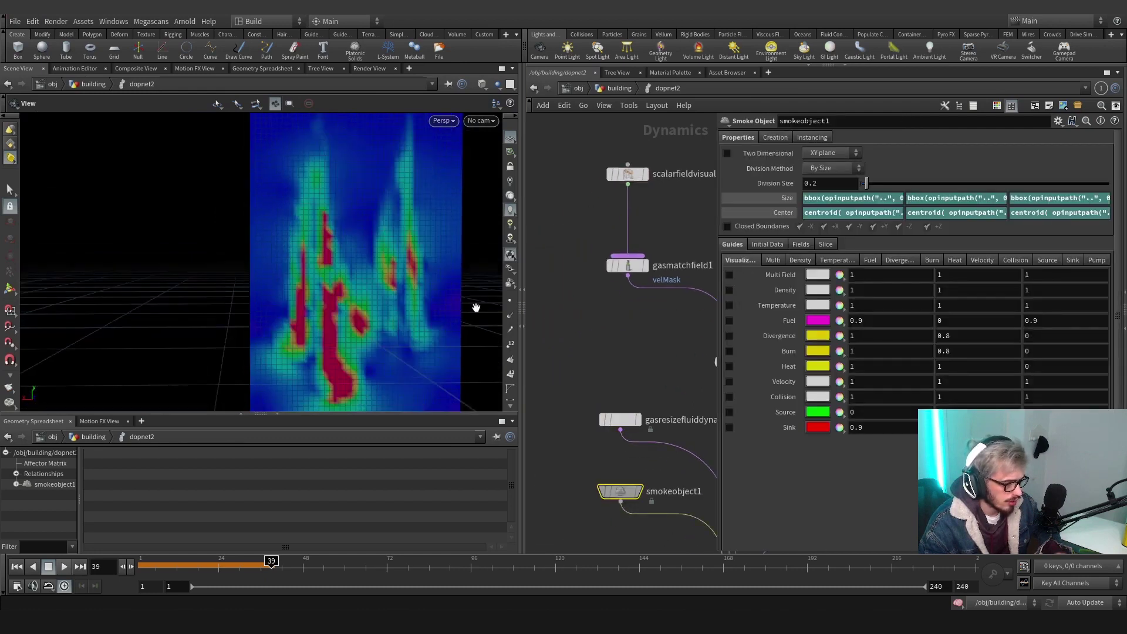
left_click_drag(398, 294, 333, 304)
Rewind and simulate the smoke through frame 39
left_click_drag(124, 566, 112, 567)
left_click(64, 567)
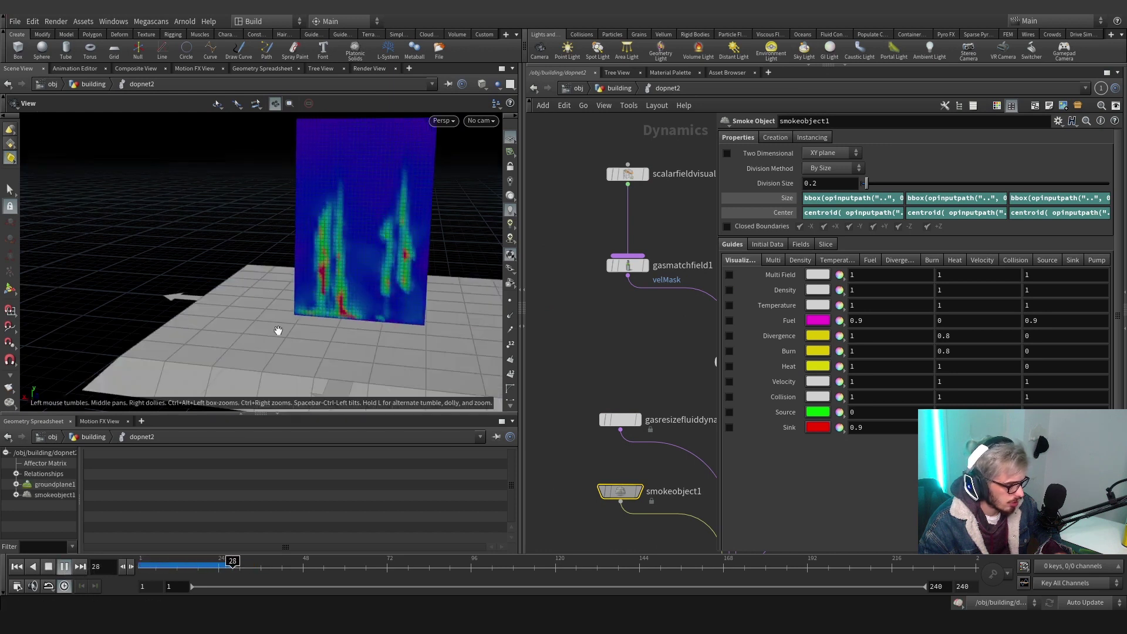
left_click(64, 566)
left_click_drag(324, 298, 364, 296)
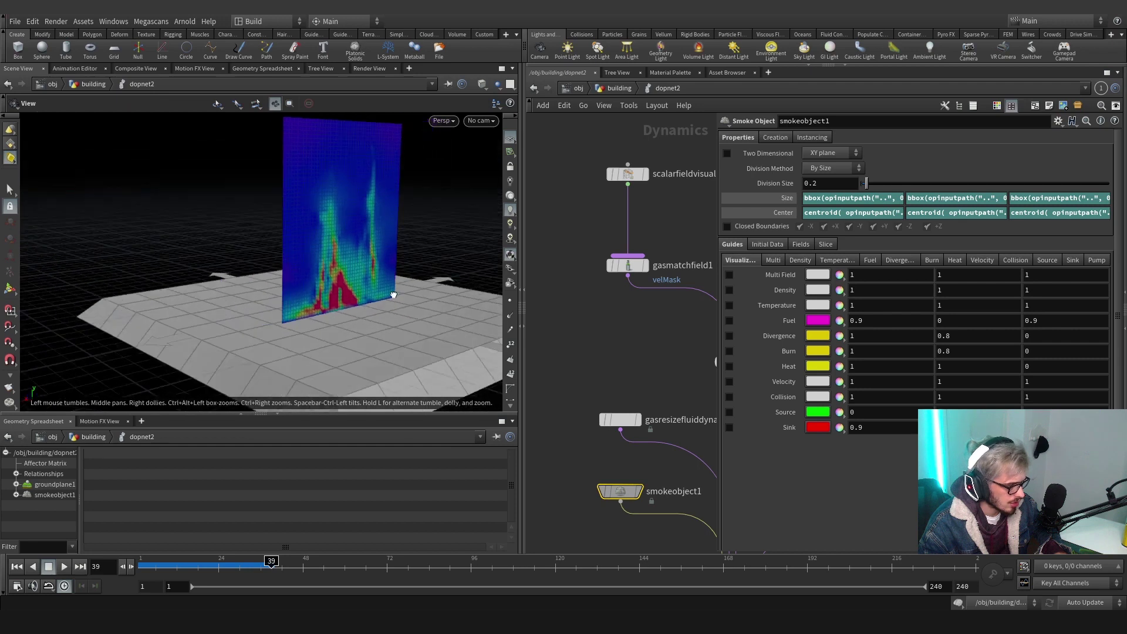
middle_click_drag(637, 464, 614, 454)
Hide groundplane1's proxy geometry and the velMask slice guide geometry
left_click(579, 348)
left_click(802, 150)
left_click(573, 154)
left_click(722, 216)
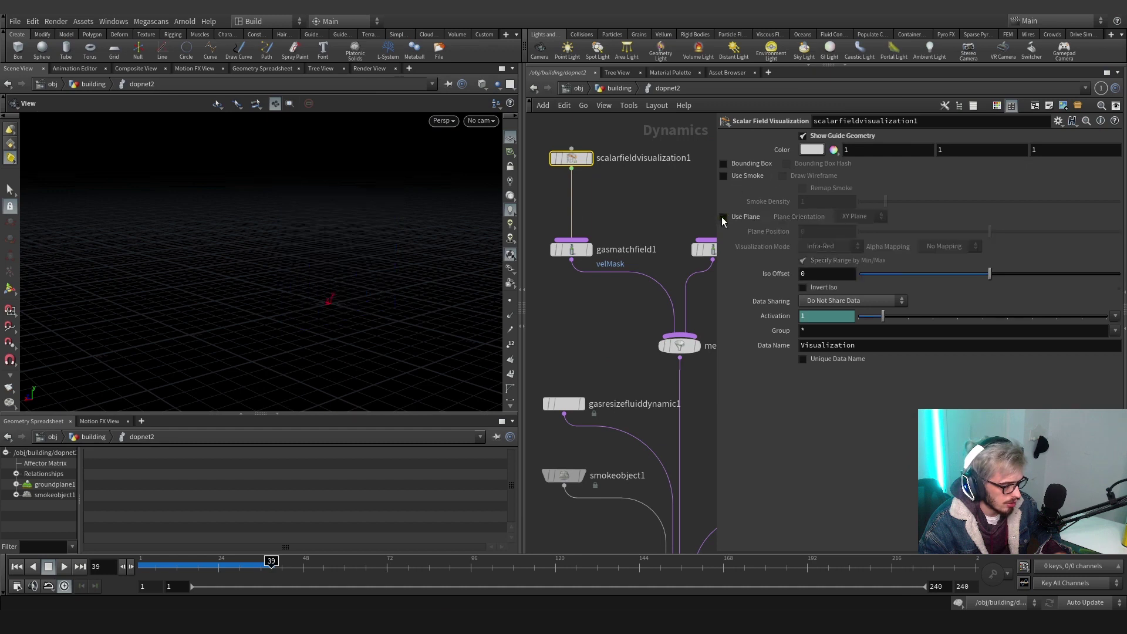
left_click(722, 216)
left_click(802, 136)
Enable the Density guide on smokeobject1 to show the white plume
left_click(564, 404)
middle_click_drag(526, 457, 566, 404)
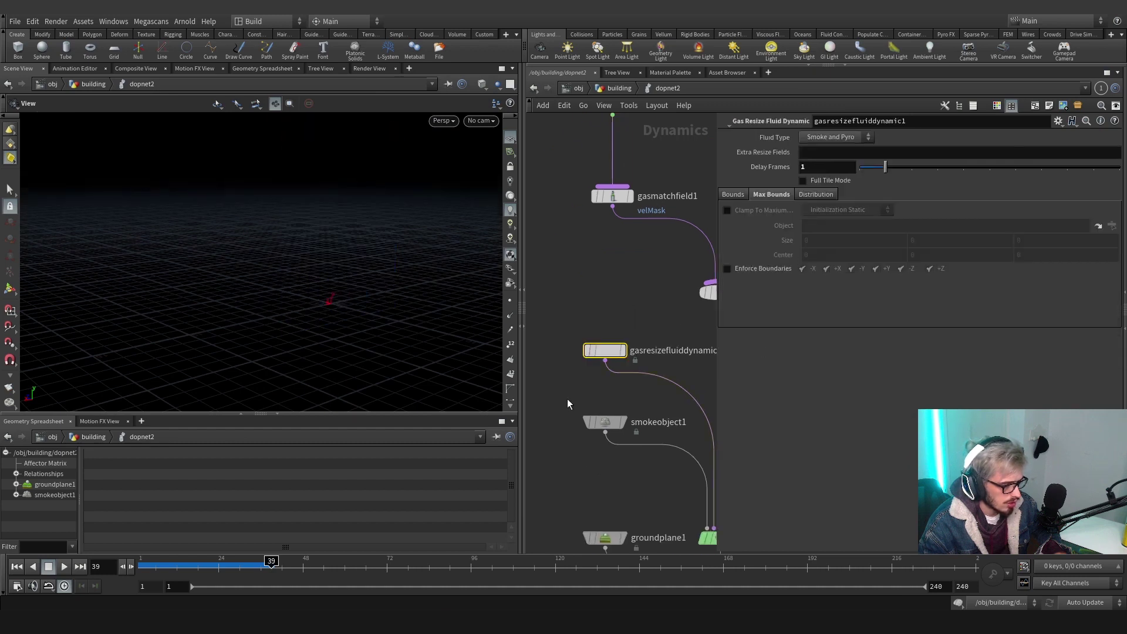
left_click_drag(581, 392, 628, 431)
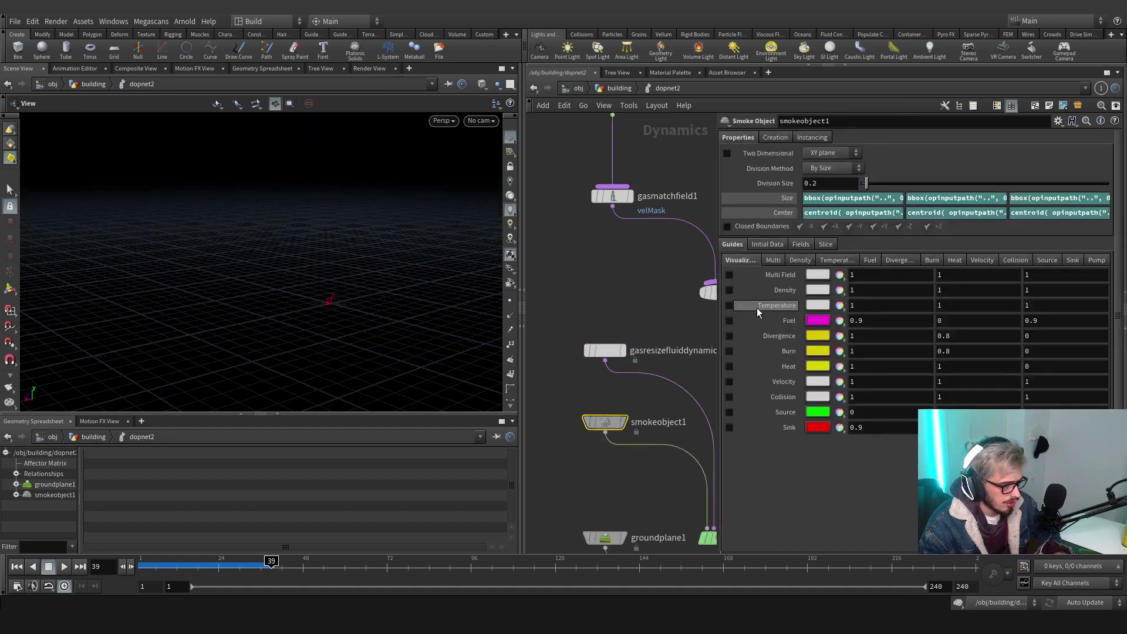
left_click(729, 290)
Add gasturbulence1 fed from gasanalysis1 with a Scale of 0.2
scroll(592, 304, "down", 6)
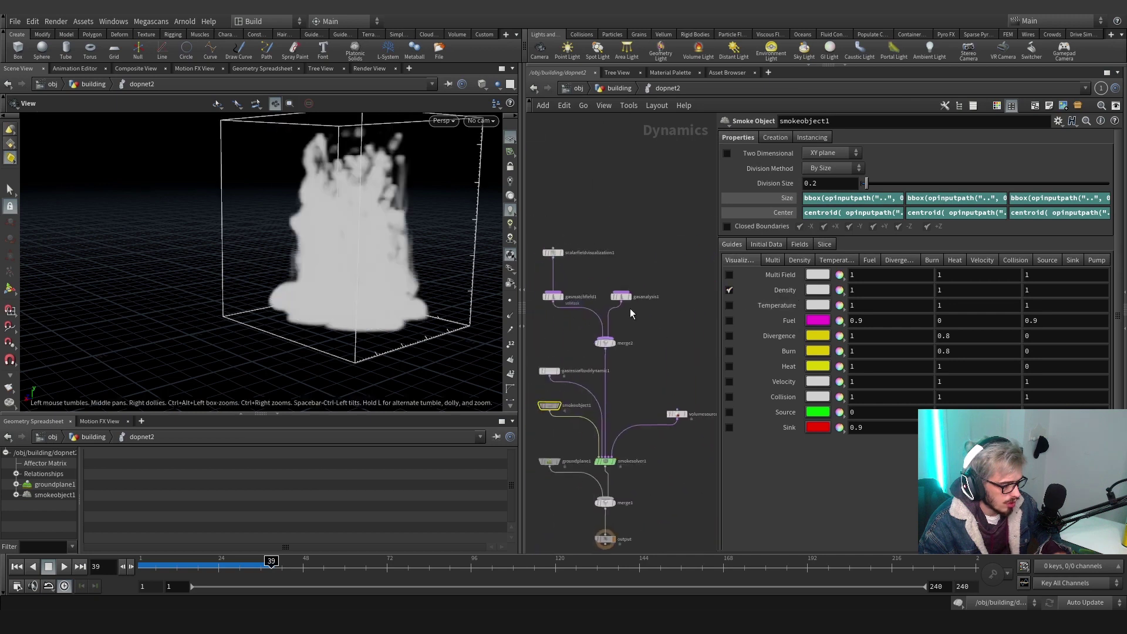
left_click_drag(614, 303, 637, 309)
type("turb")
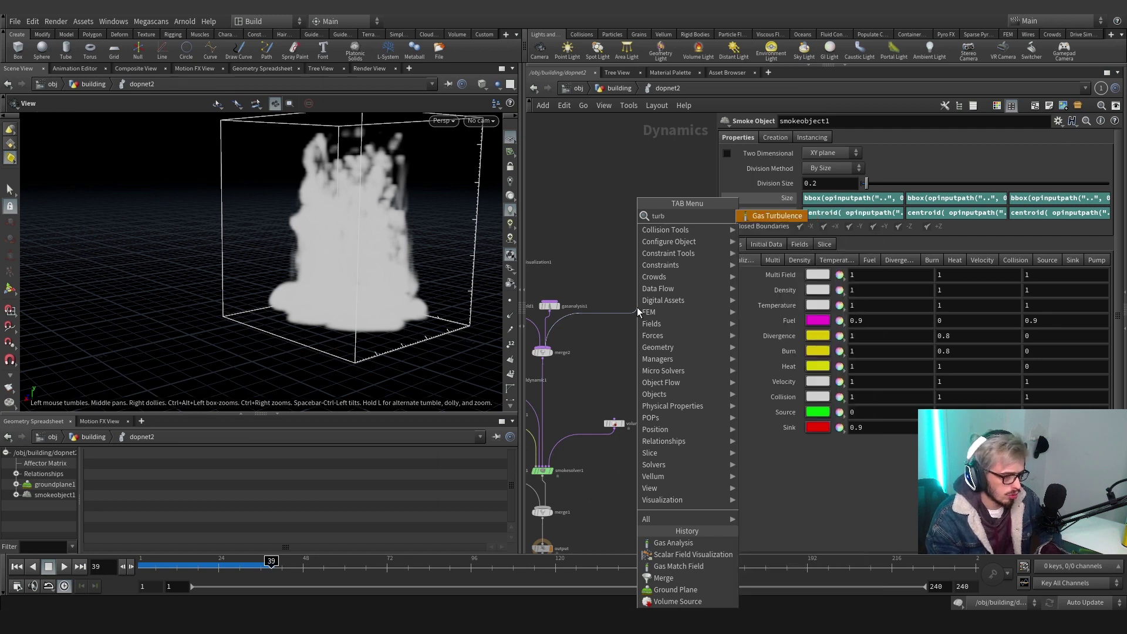
key("Return")
left_click(630, 310)
double_click(813, 180)
type("0.2")
key("Return")
Drive the turbulence by the velMask control field, remapped with Control Max 7
left_click(811, 166)
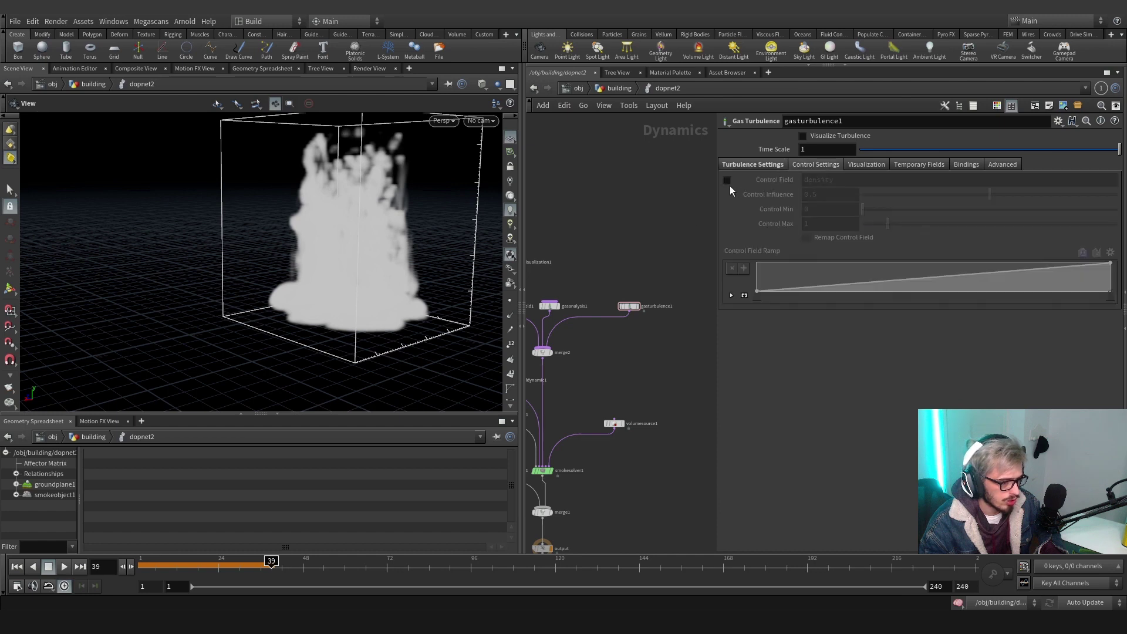
left_click(726, 179)
double_click(819, 180)
type("vel")
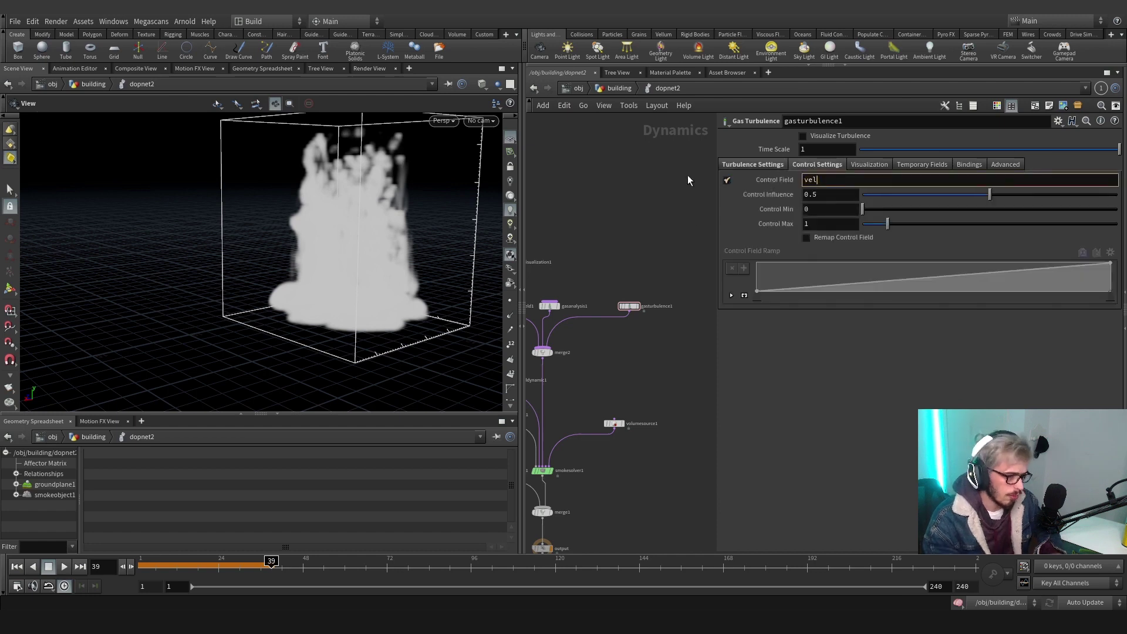
type("Mask")
key("Return")
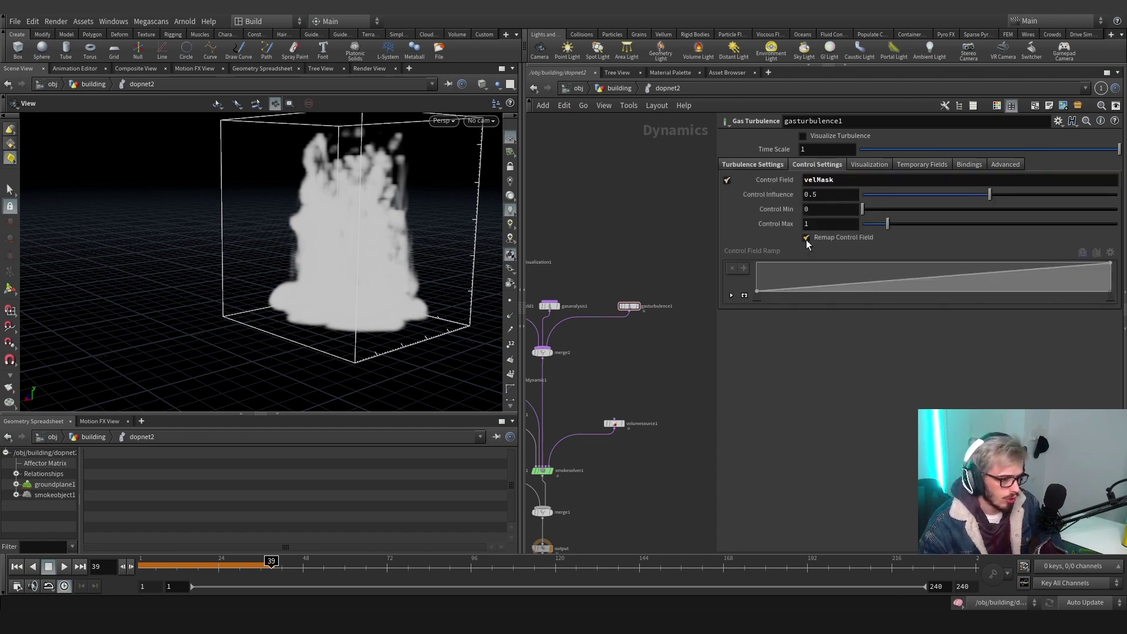
left_click(805, 237)
double_click(808, 223)
type("7")
key("Return")
left_click(594, 259)
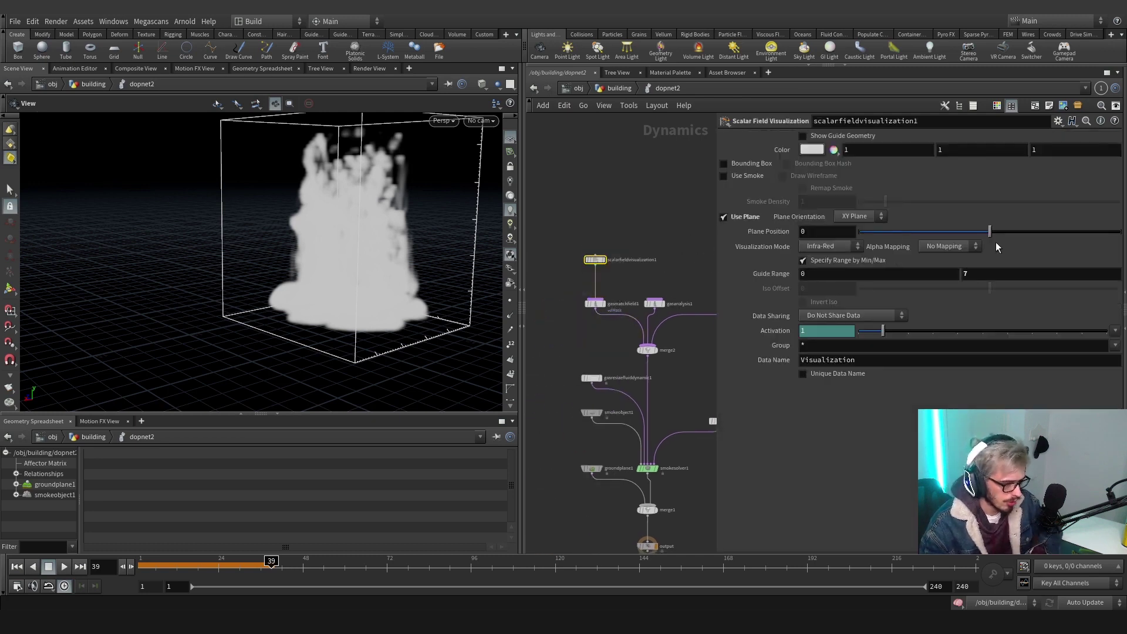
middle_click_drag(730, 297, 613, 279)
key("Tab")
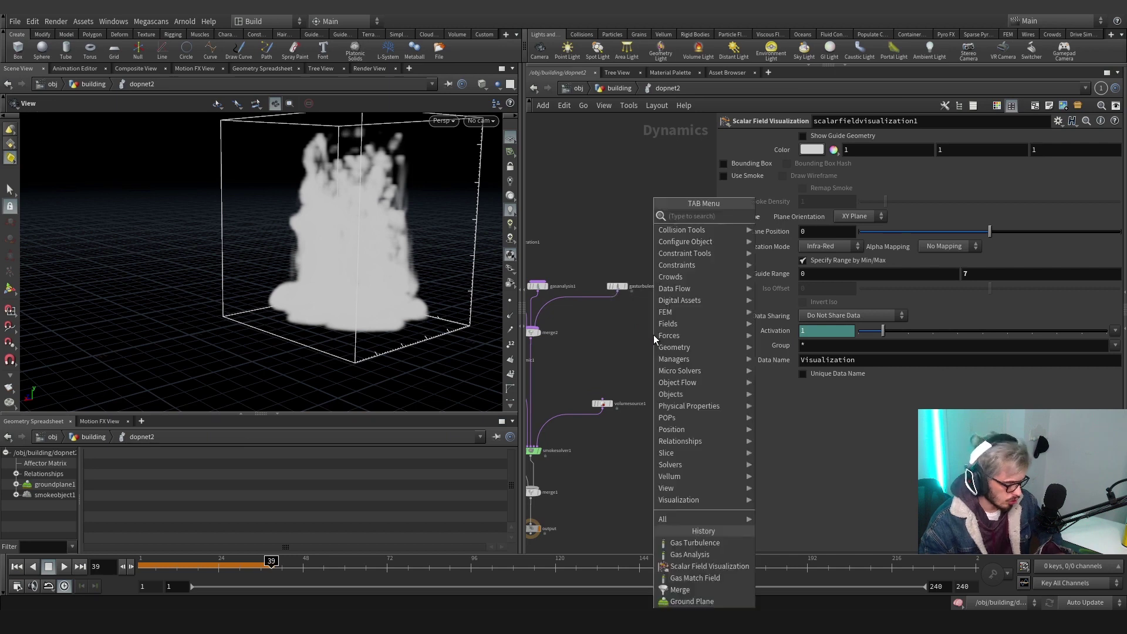
Add a Gas Dissipate node wired into merge2, placed beside the turbulence node
type("gas dist")
key("Return")
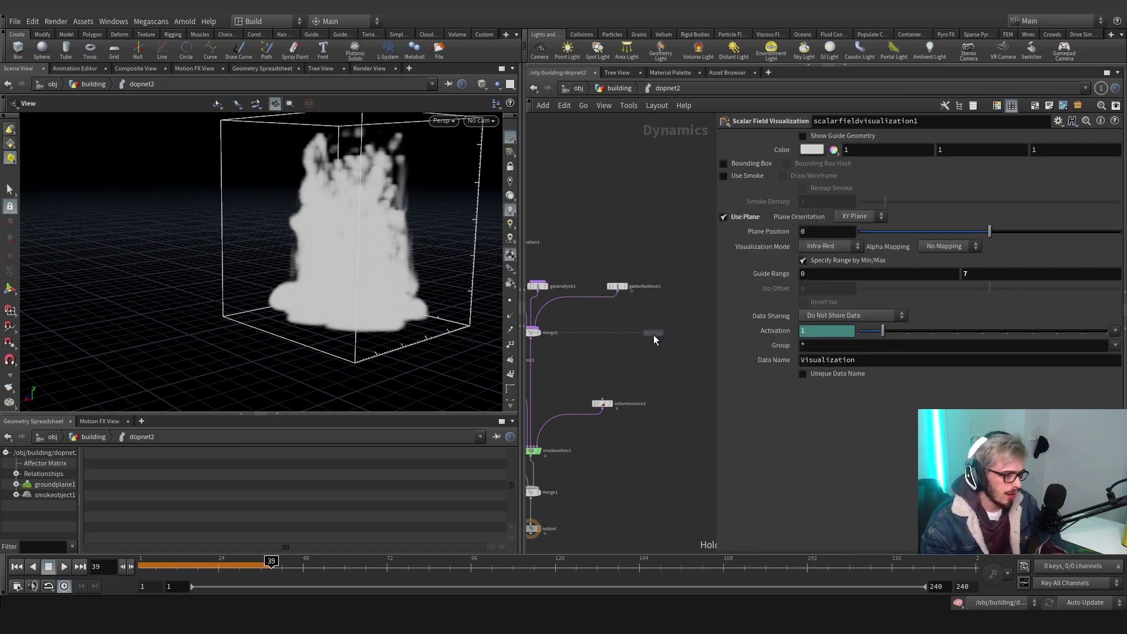
left_click(622, 262)
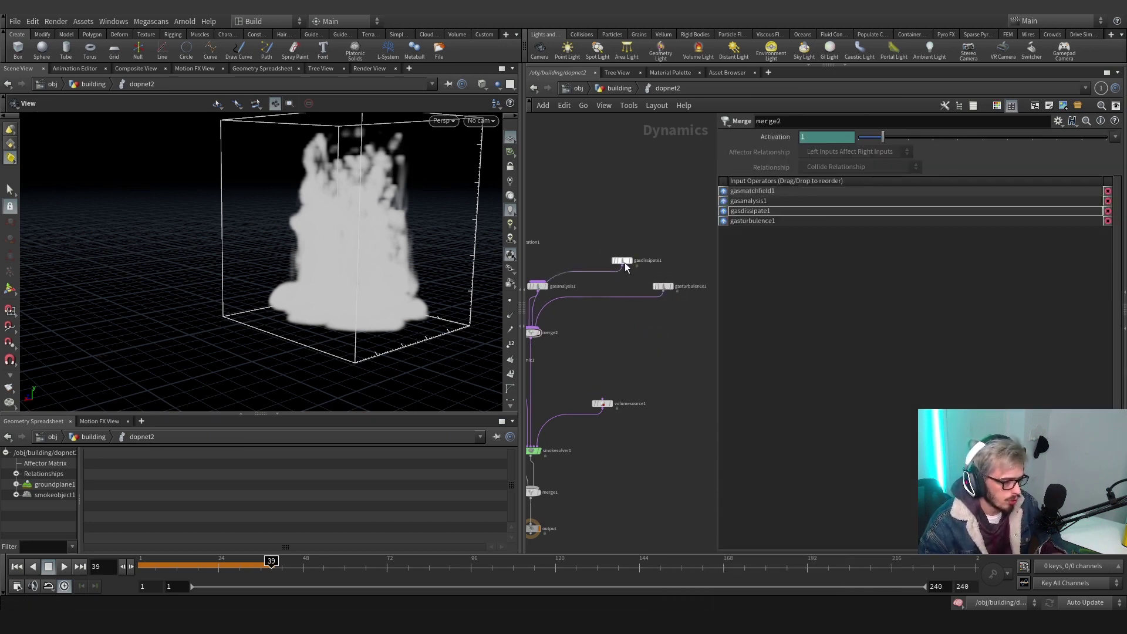
left_click_drag(625, 262, 602, 259)
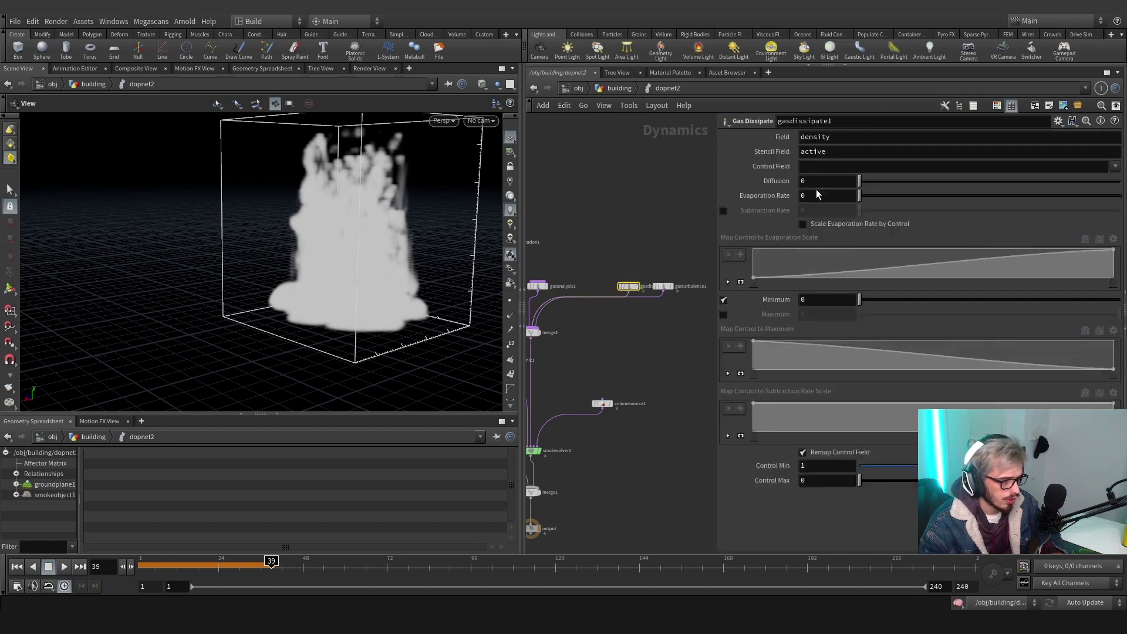
Set evaporation rate to .1 and enable a subtraction rate of .1
left_click(723, 210)
left_click(816, 195)
type(".1")
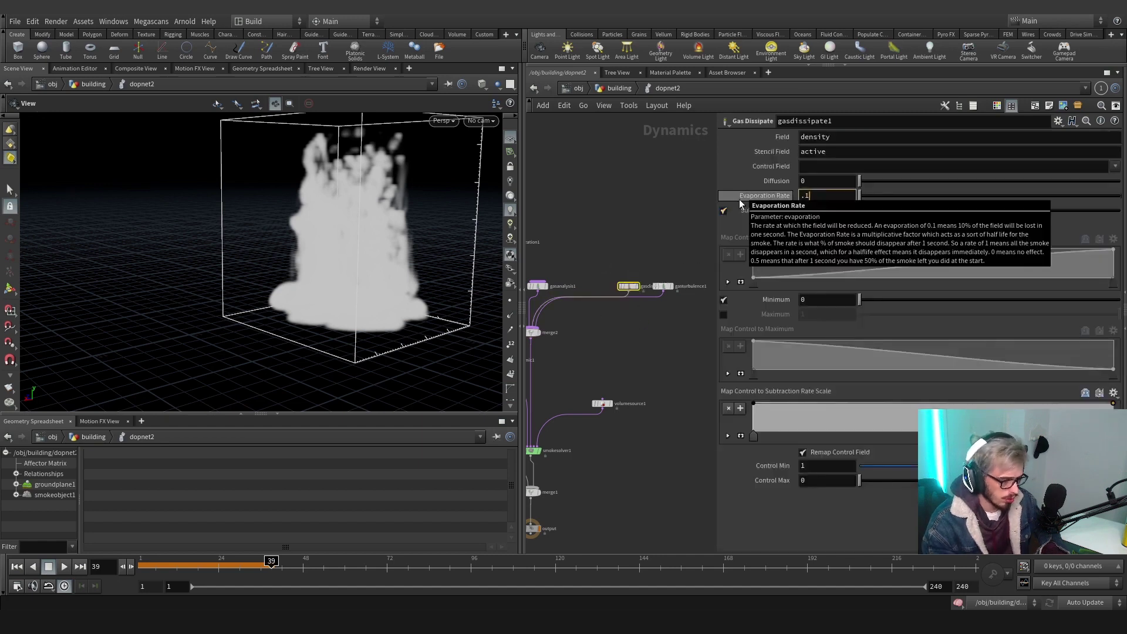
key("Return")
left_click(822, 210)
type(".1")
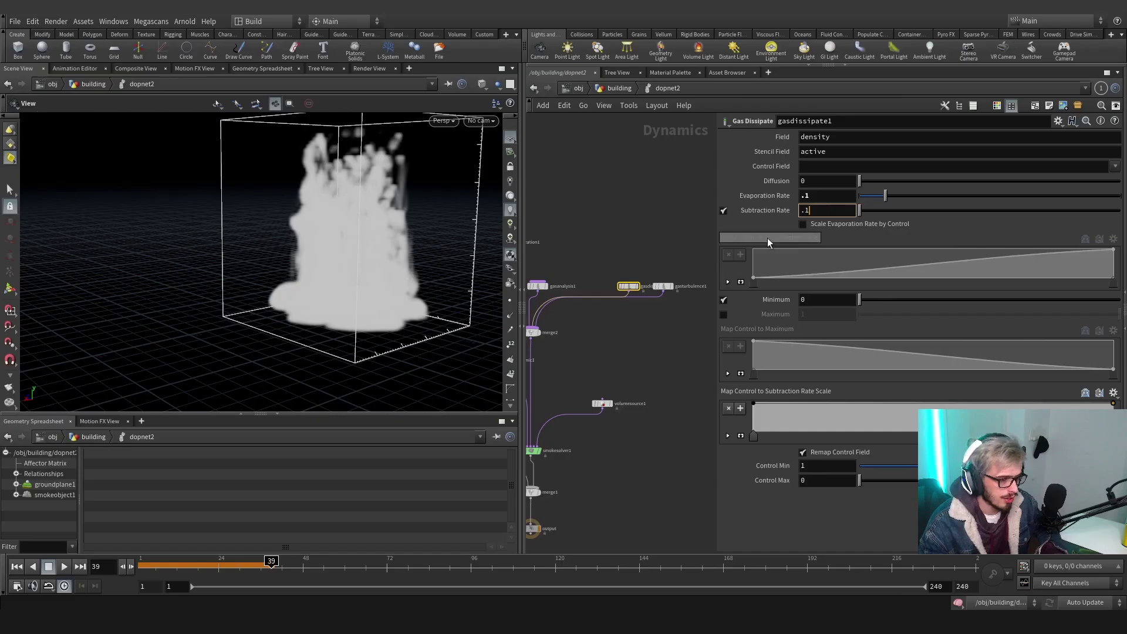
left_click(642, 339)
middle_click_drag(639, 344, 640, 287)
left_click_drag(658, 273, 692, 249)
Add a Gas Vortex Confinement node and wire it into merge2
key("Tab")
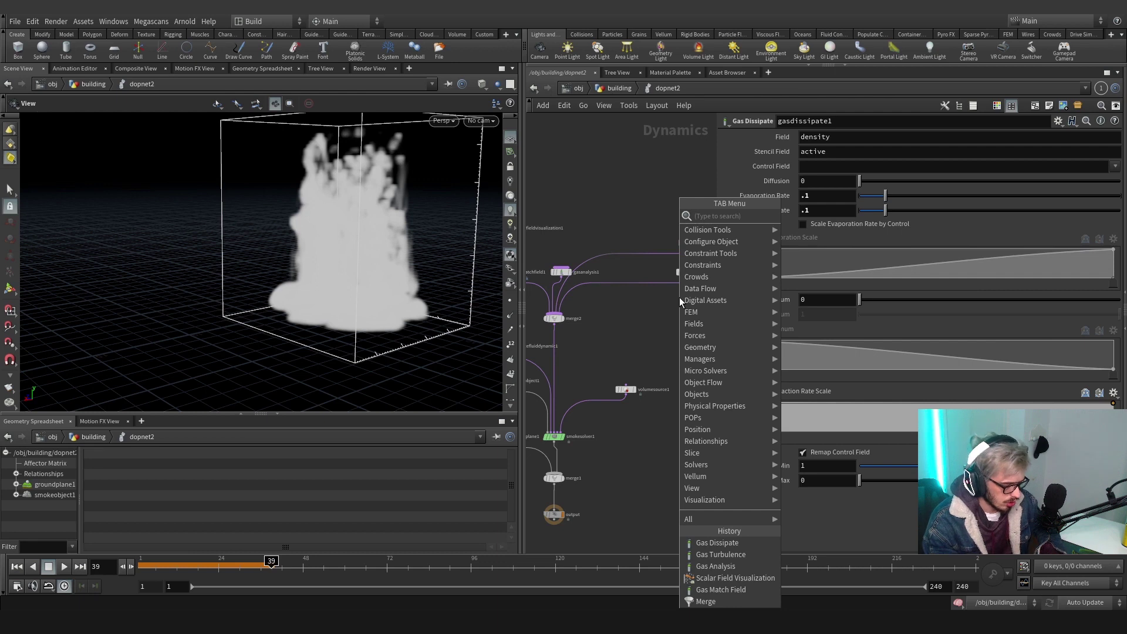
type("gas turb")
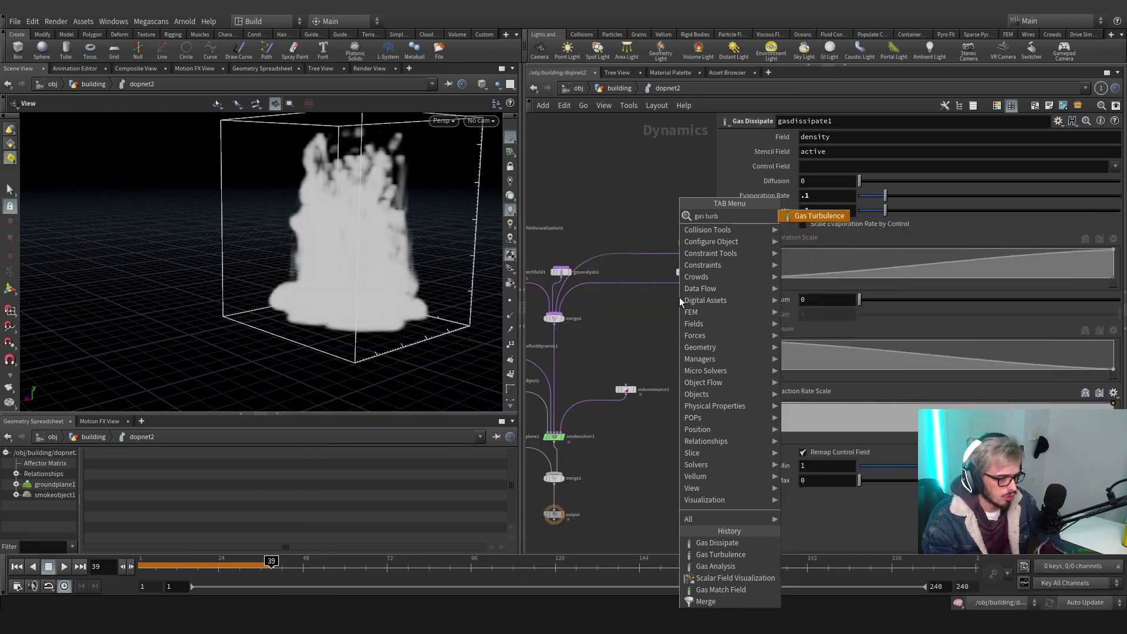
key("BackSpace")
key("BackSpace")
key("BackSpace")
key("BackSpace")
type("vorte")
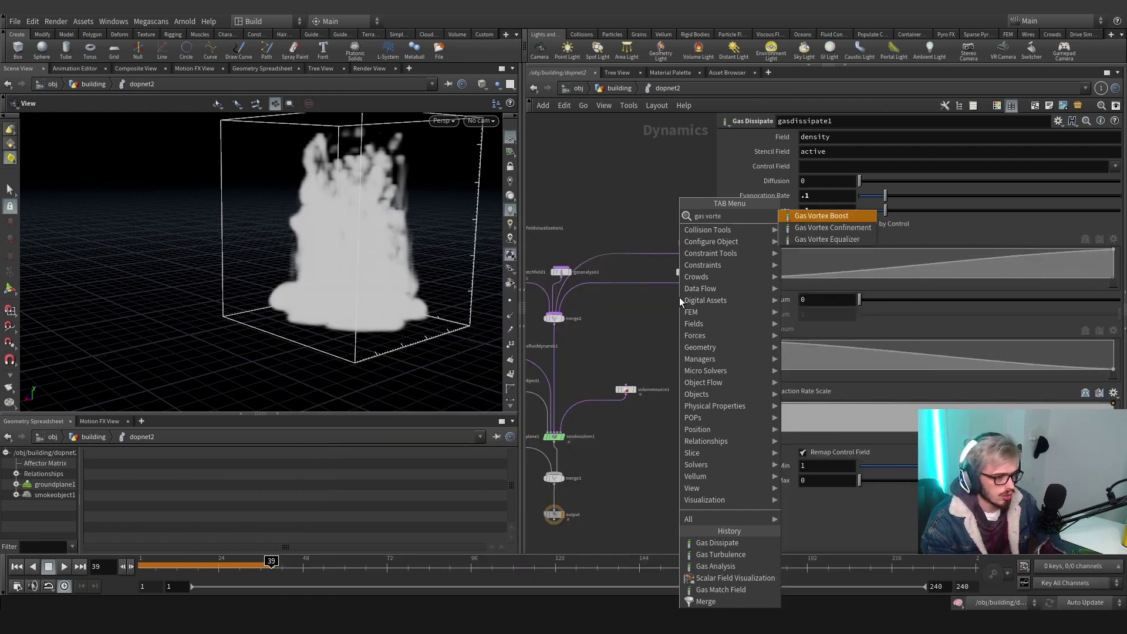
key("Down")
key("Return")
left_click(678, 297)
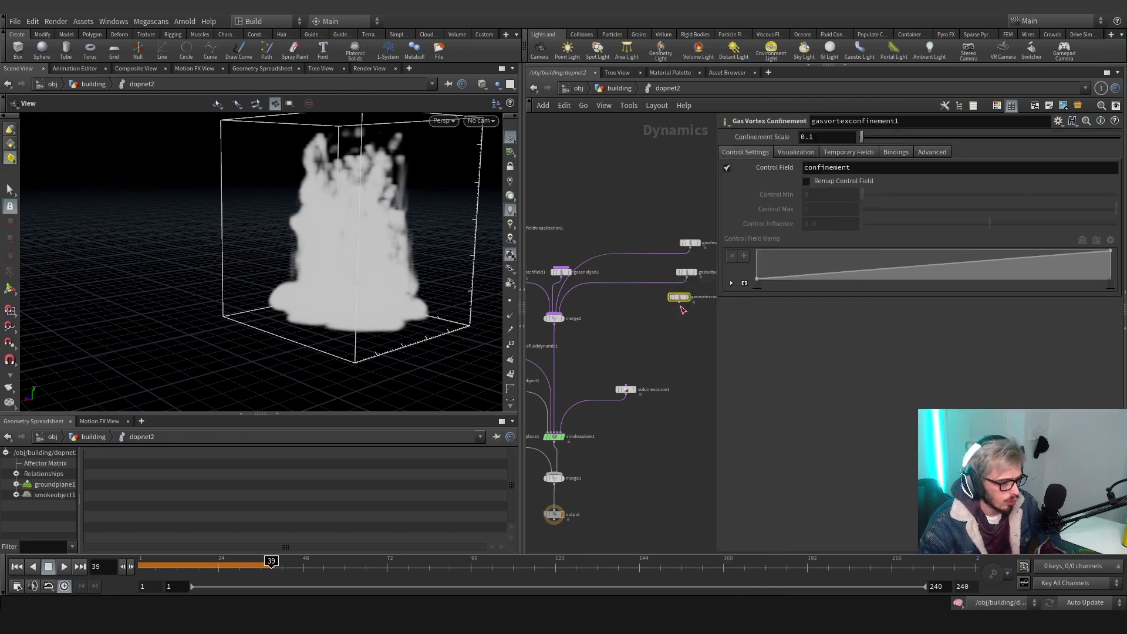
left_click_drag(679, 303, 555, 314)
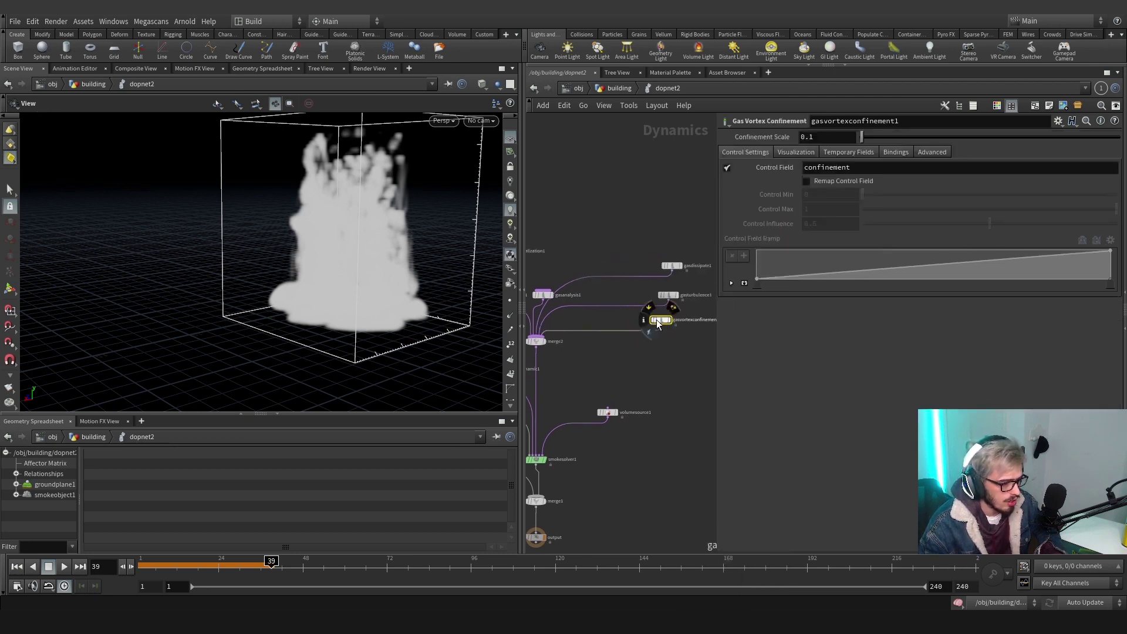
left_click_drag(657, 320, 665, 321)
Control confinement by remapped velMask: scale 2, control max 10, influence 1
double_click(864, 167)
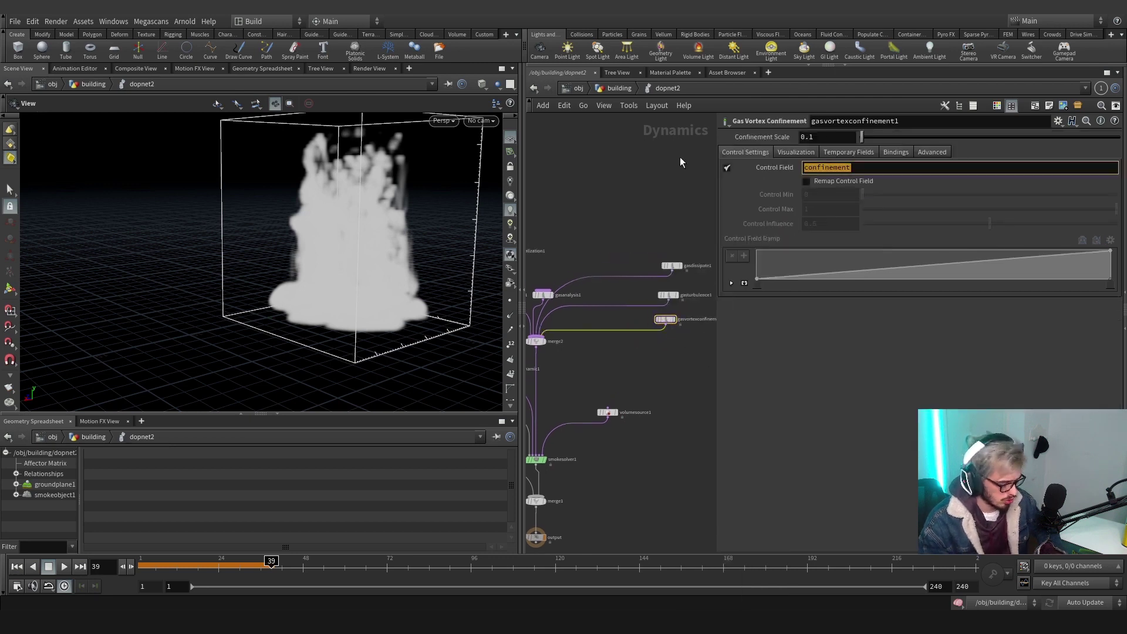
type("velMask")
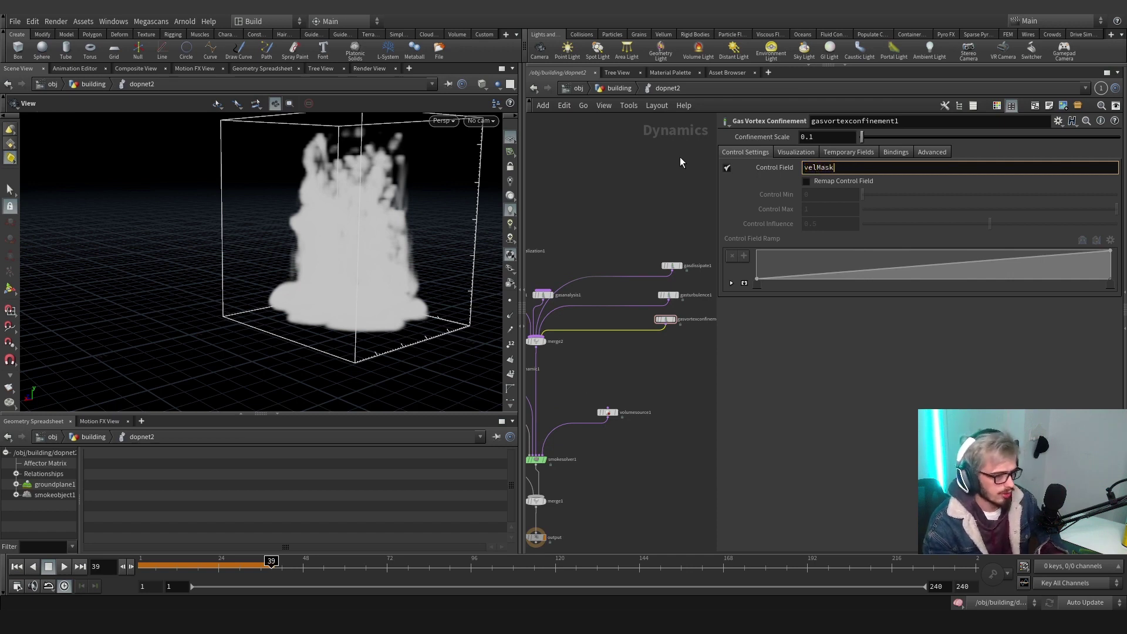
left_click(826, 181)
key("Tab")
key("Tab")
type("7")
key("shift+Tab")
key("shift+Tab")
key("shift+Tab")
type("2")
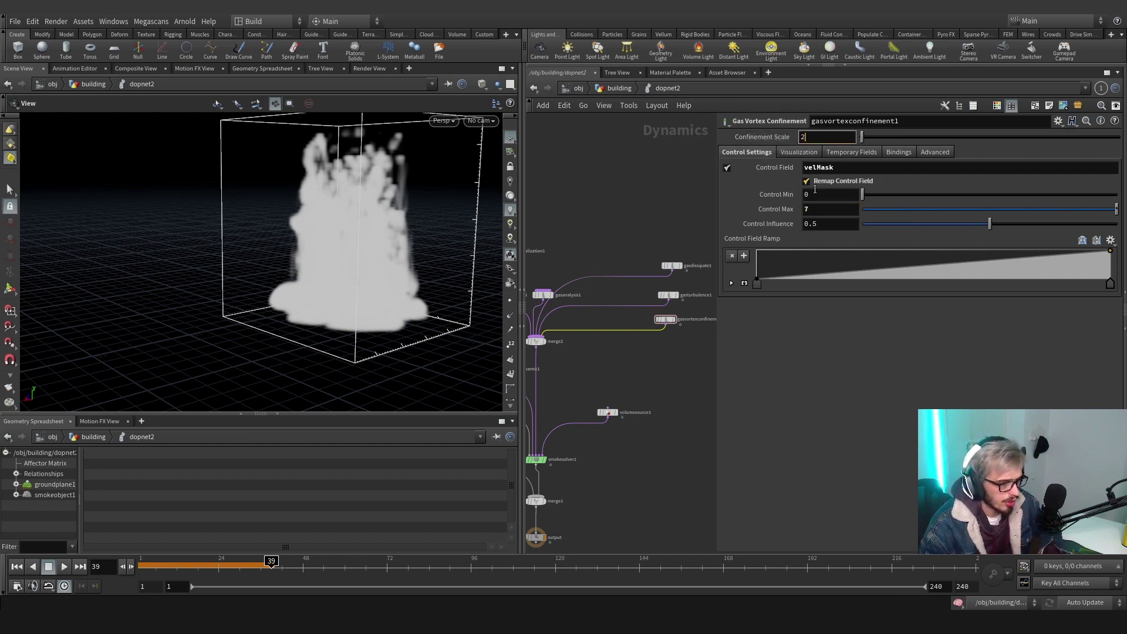
key("Tab")
key("Tab")
key("Tab")
type("1")
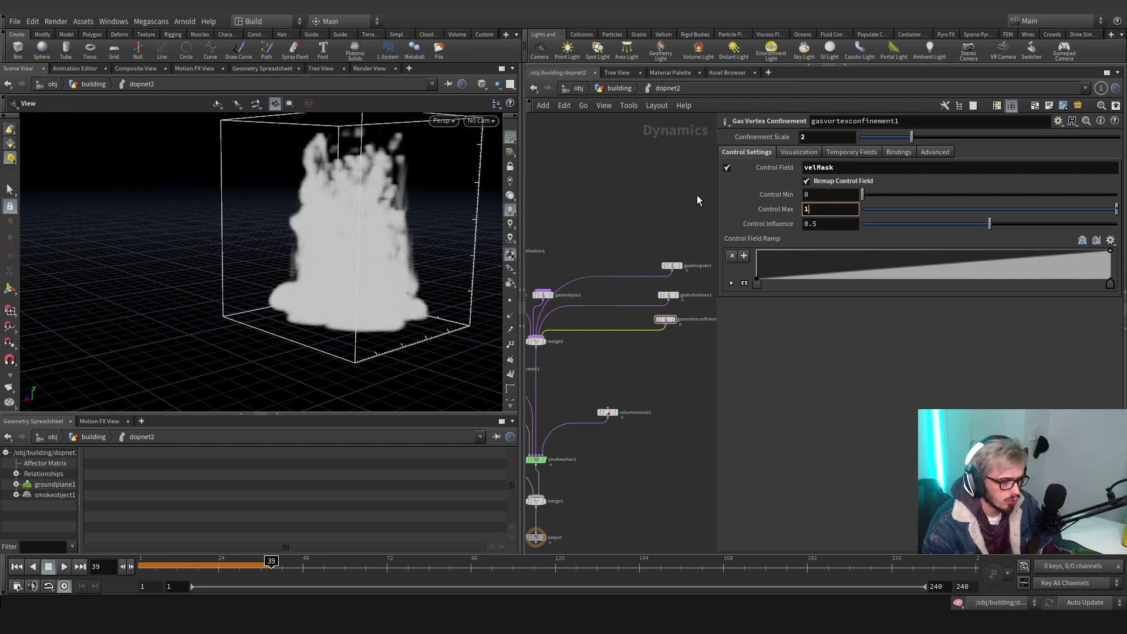
type("0")
key("Tab")
type("1")
key("Return")
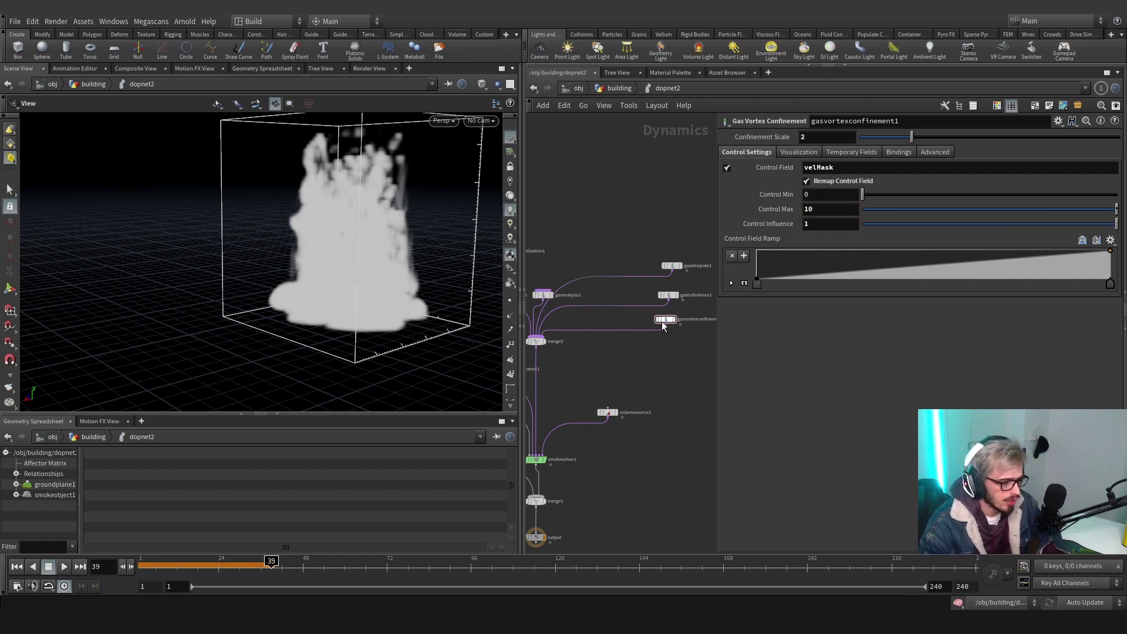
left_click_drag(665, 319, 675, 274)
Re-cook the smoke from frame 1 to frame 72 and orbit around the cloud
scroll(658, 346, "down", 2)
key("h")
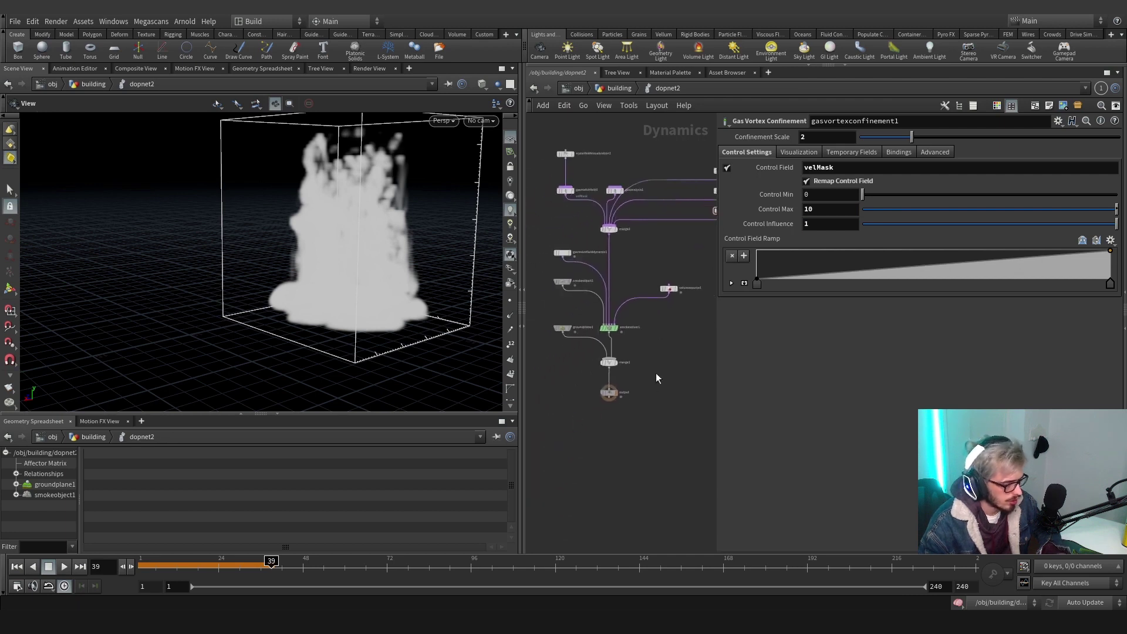
left_click(143, 564)
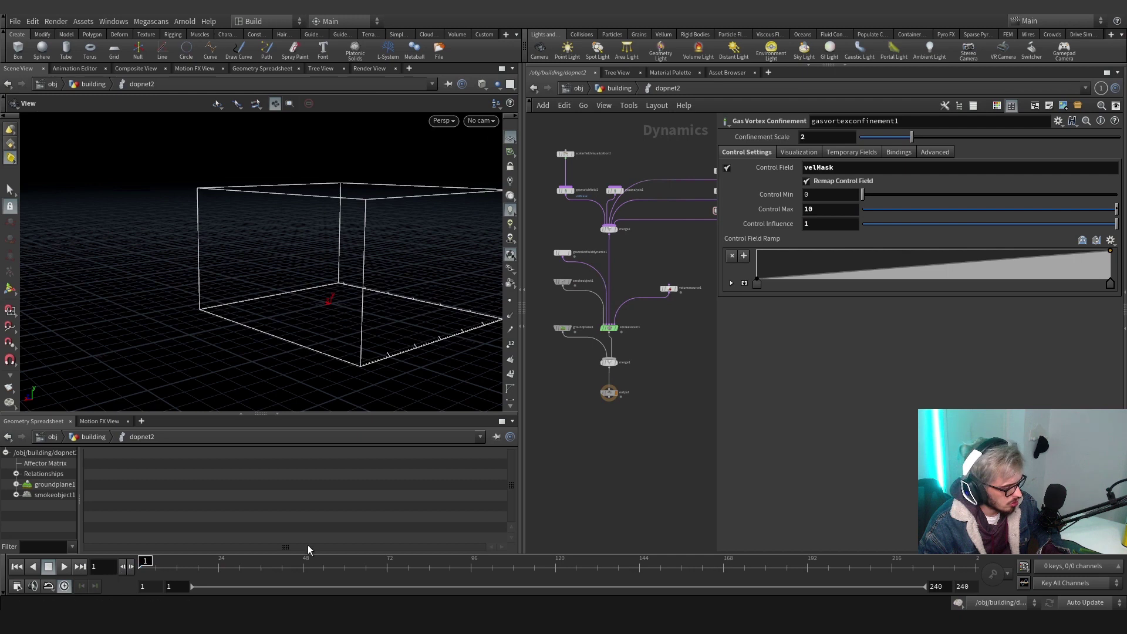
left_click(386, 567)
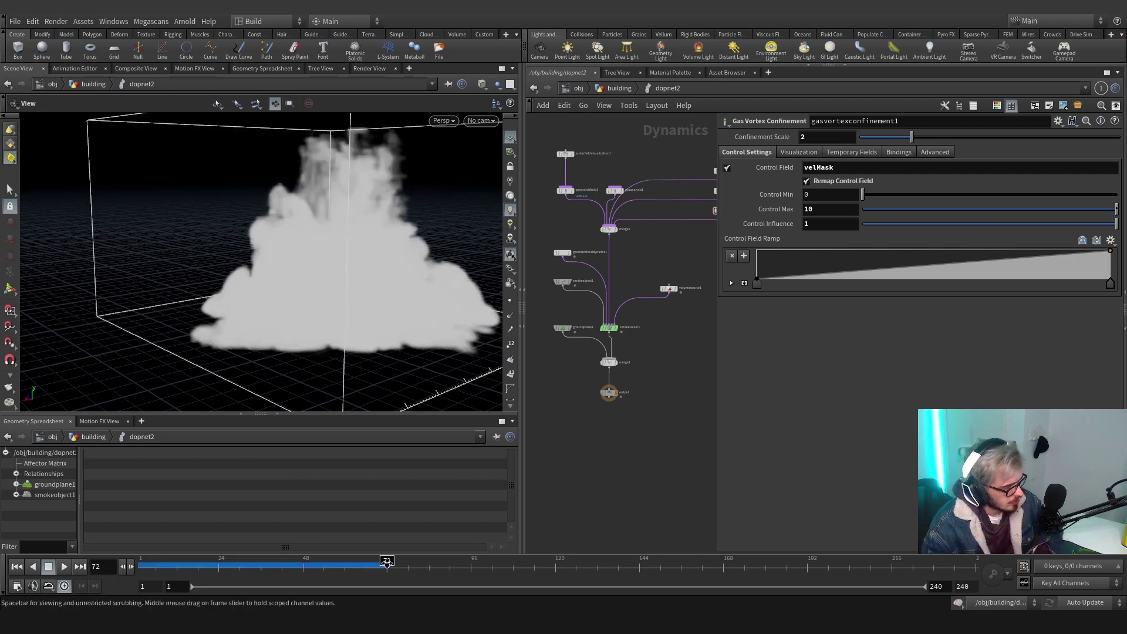
left_click_drag(376, 329, 308, 326)
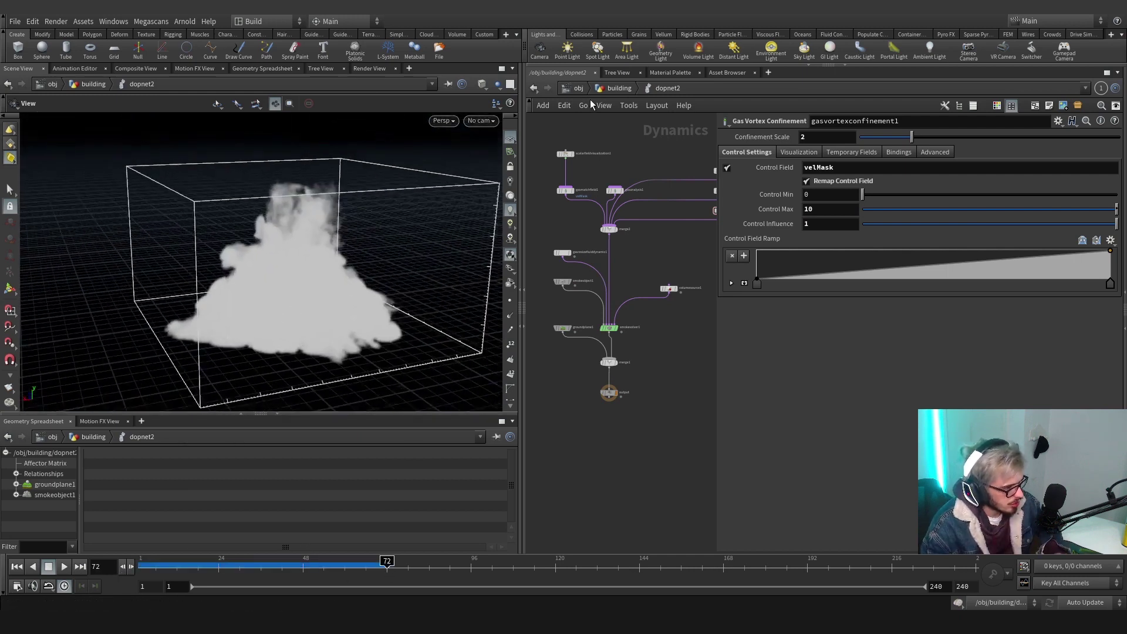
In the building network, add a DOP Import Fields node reading dopnet2's *smoke* object
key("u")
key("Tab")
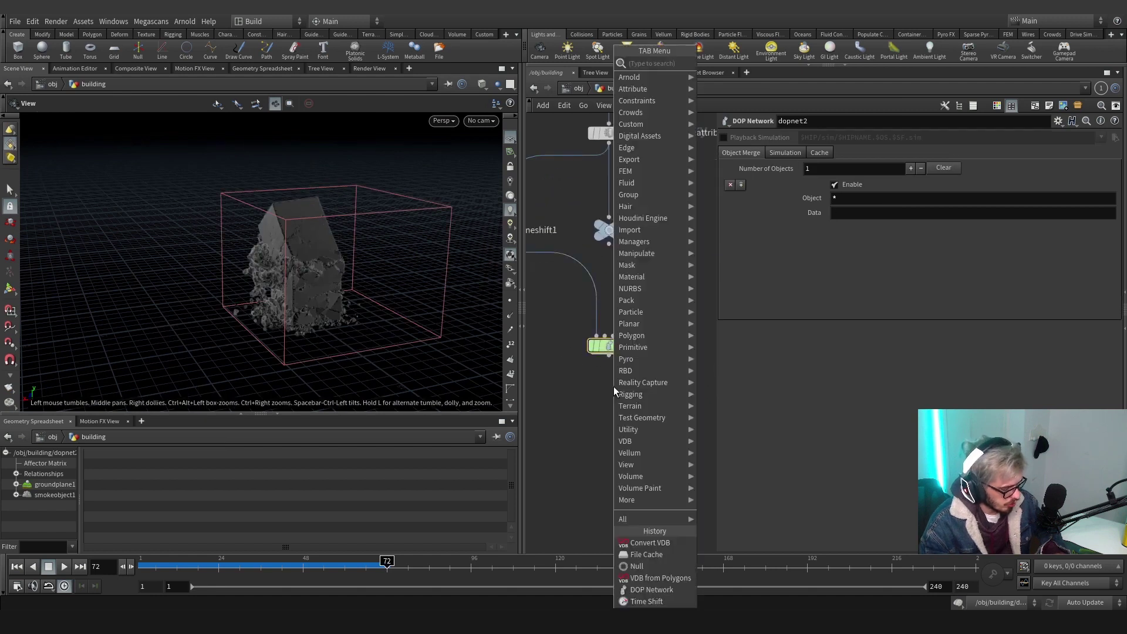
type("dop im")
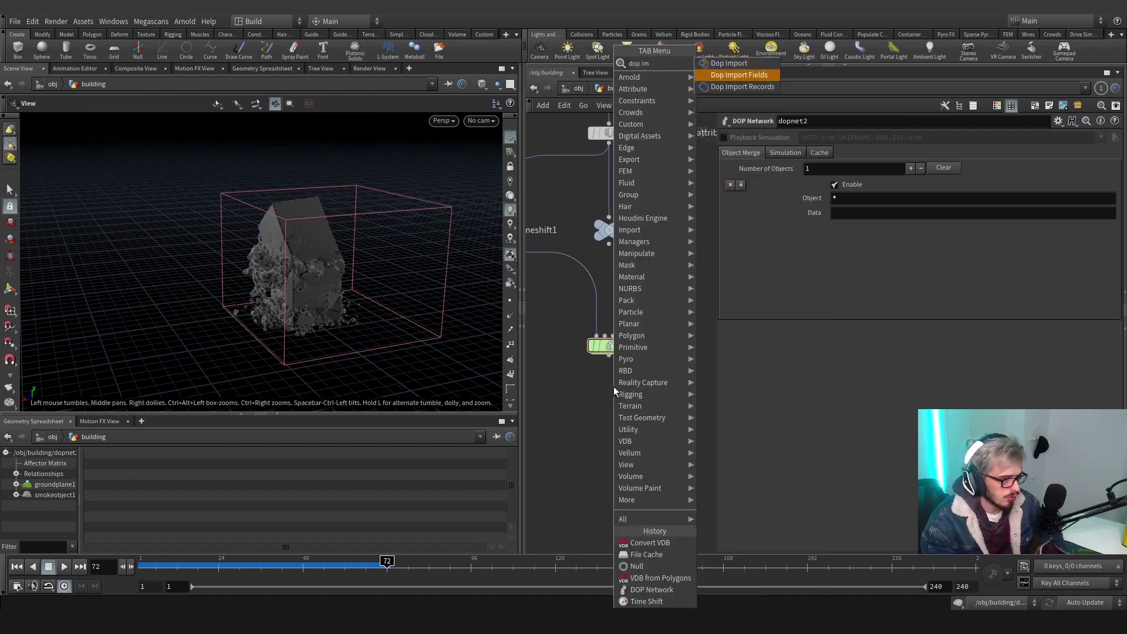
key("Return")
left_click(611, 411)
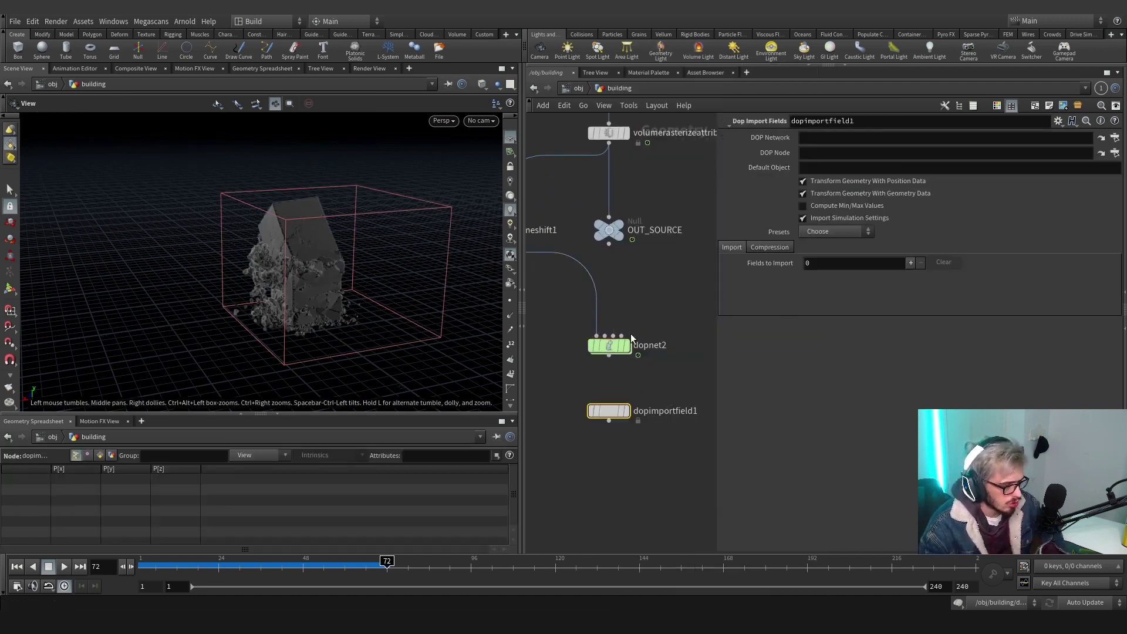
left_click_drag(628, 340, 821, 151)
left_click(826, 154)
type("*smoke*")
key("Return")
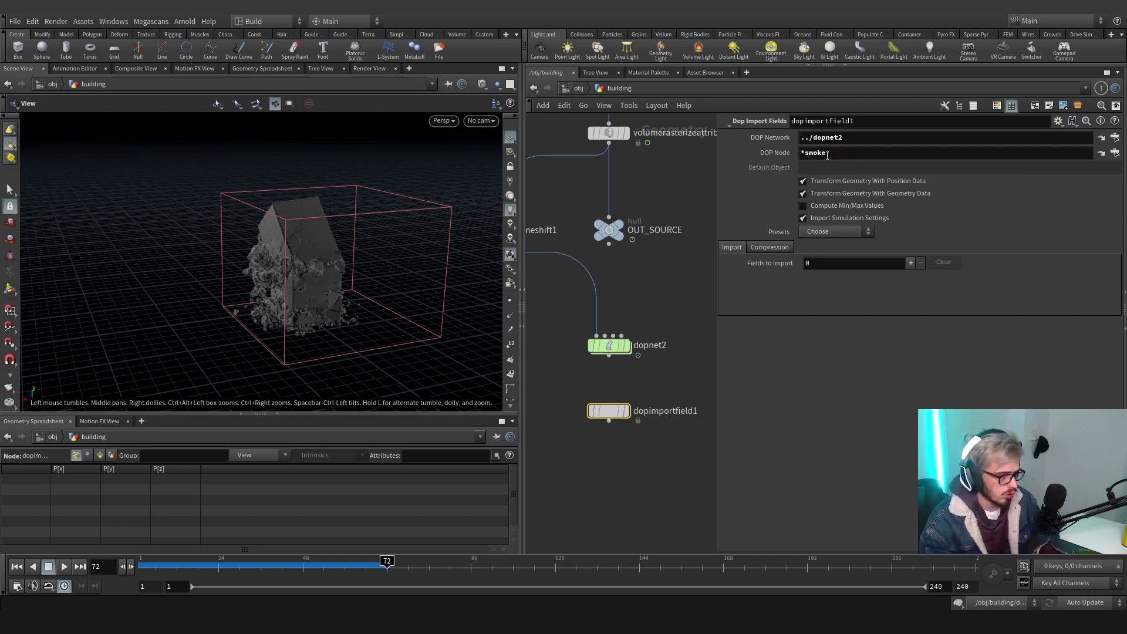
Display dopimportfield1 with the Smoke preset and scrub the timeline to inspect the plume
left_click(626, 410)
left_click(836, 231)
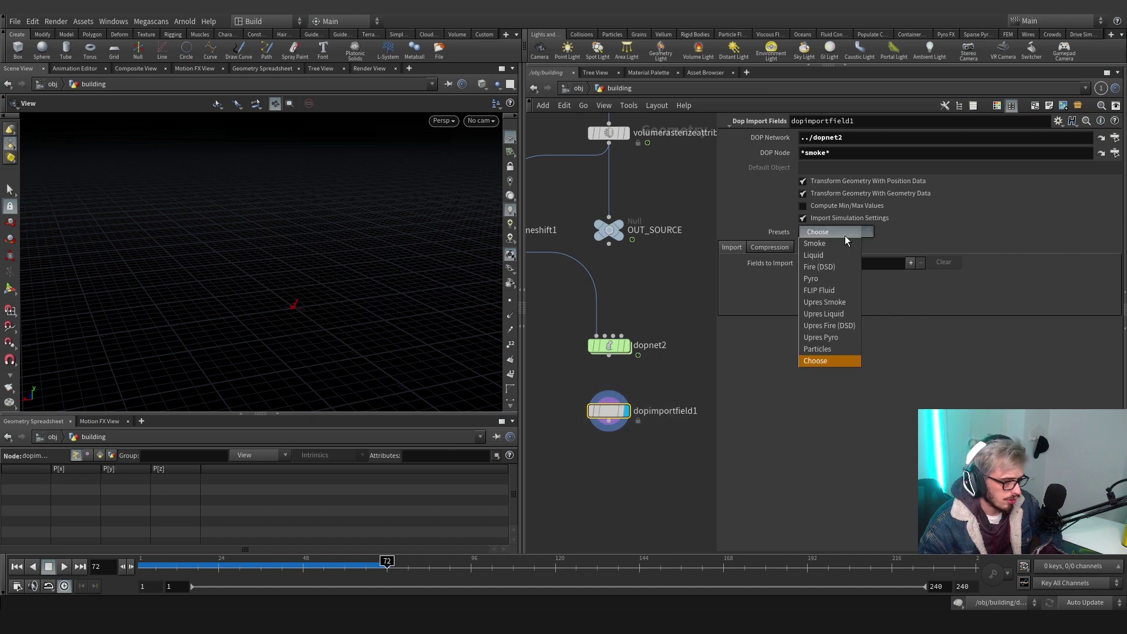
left_click(838, 255)
left_click_drag(234, 311, 285, 310)
left_click_drag(307, 563, 375, 561)
left_click_drag(335, 299, 353, 297)
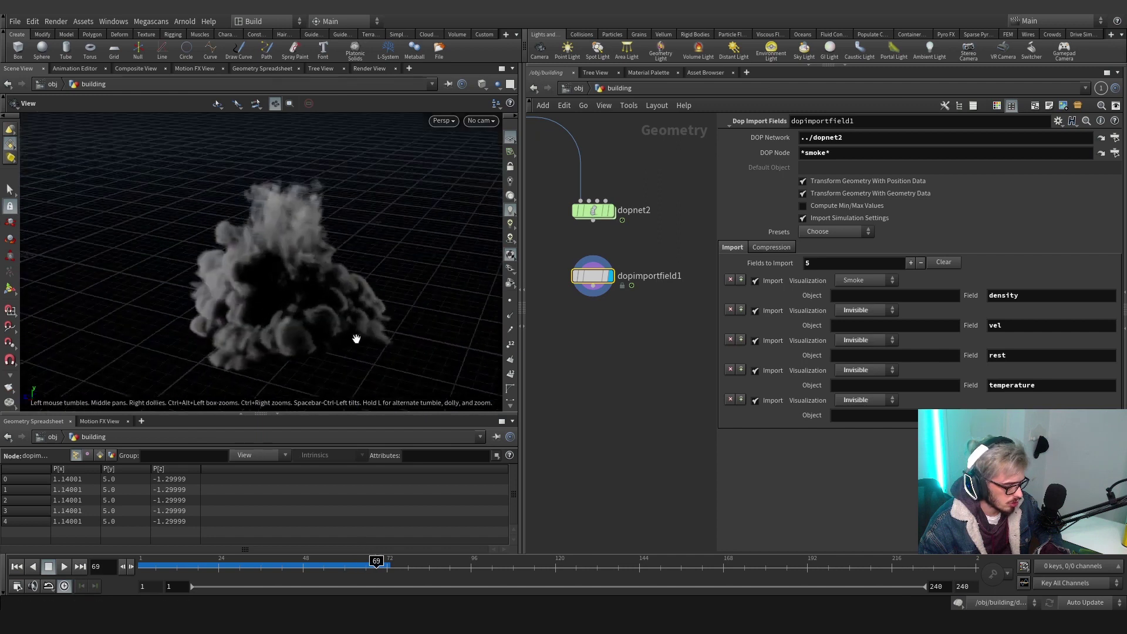
scroll(324, 199, "up", 5)
scroll(324, 199, "down", 5)
left_click_drag(324, 199, 360, 428)
left_click(281, 564)
left_click_drag(281, 566, 344, 562)
middle_click_drag(595, 248, 586, 332)
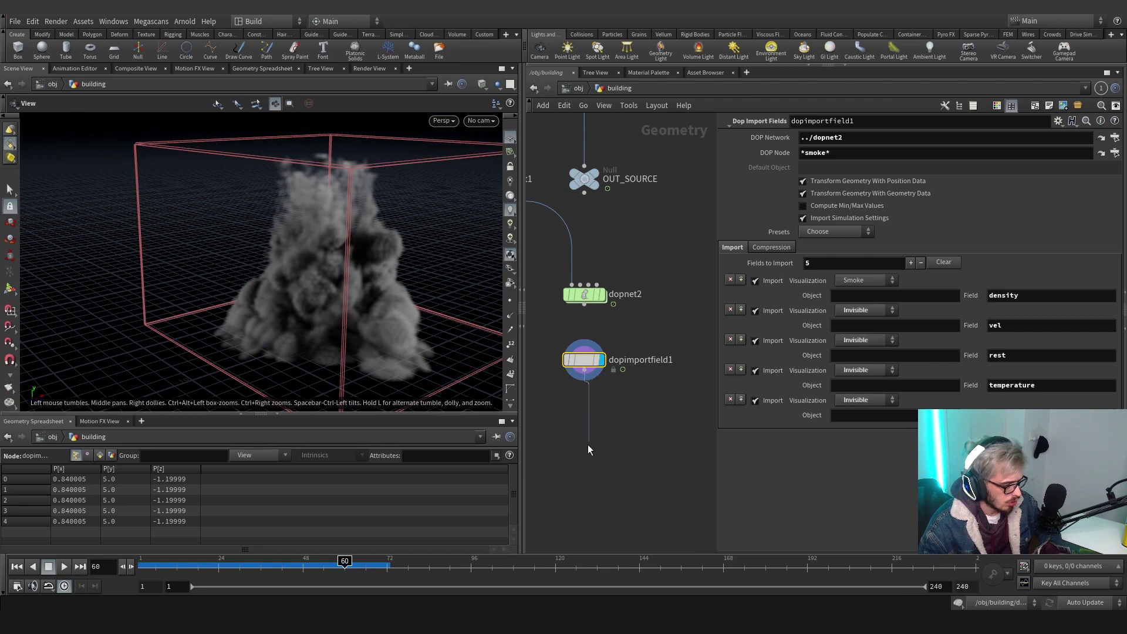
Add a Volume Visualization node using density as both density and diffuse field
key("Tab")
type("visua")
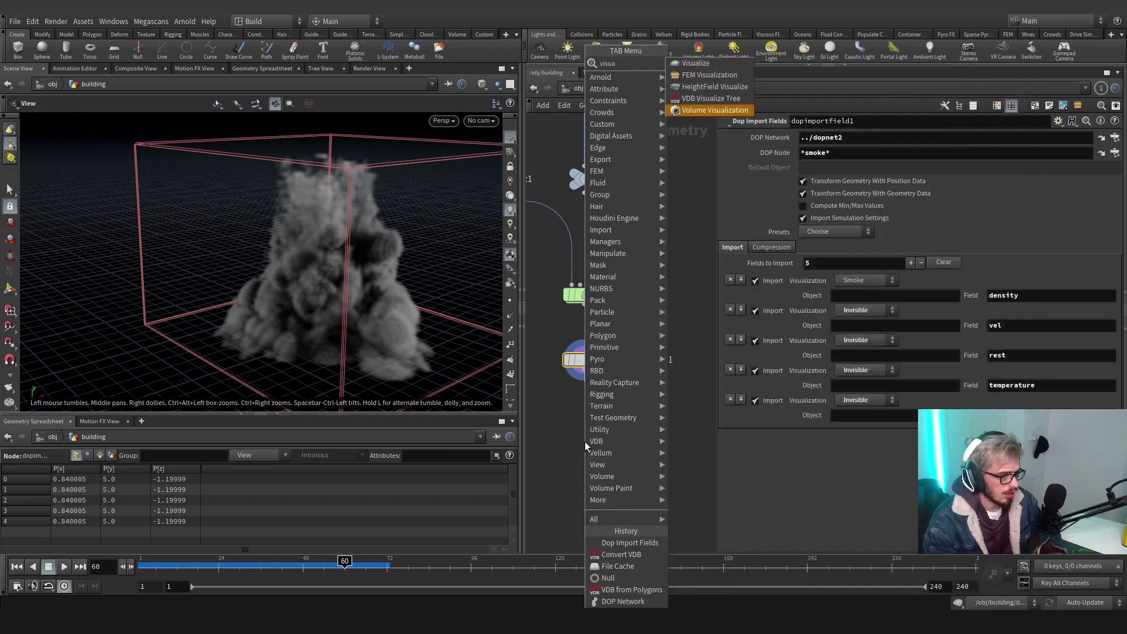
key("Return")
left_click(585, 443)
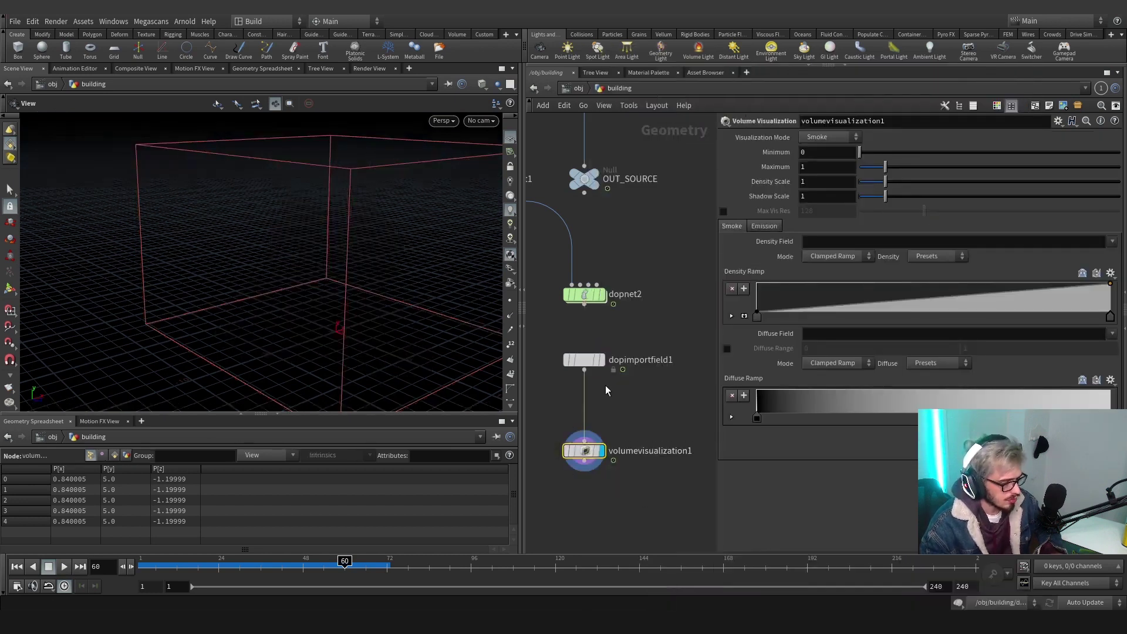
left_click(829, 241)
type("density")
key("Tab")
type("density")
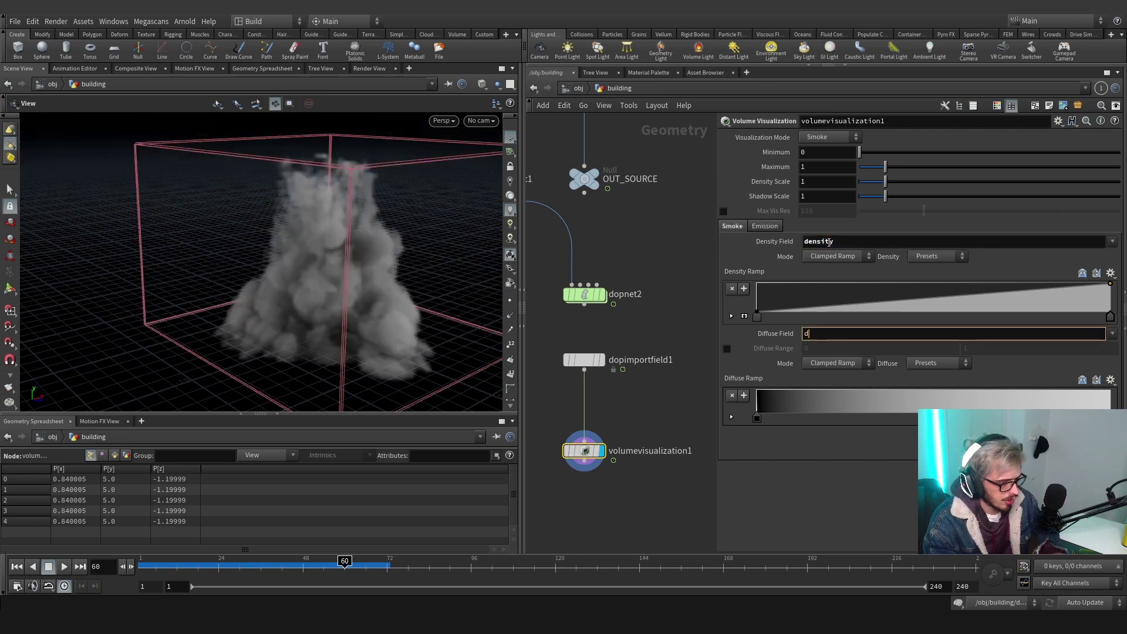
key("Return")
scroll(667, 456, "down", 3)
Merge volumevisualization1 with transformpieces1 in merge3, display it, and scrub to frame 47
key("Tab")
type("merge")
key("Return")
left_click(667, 455)
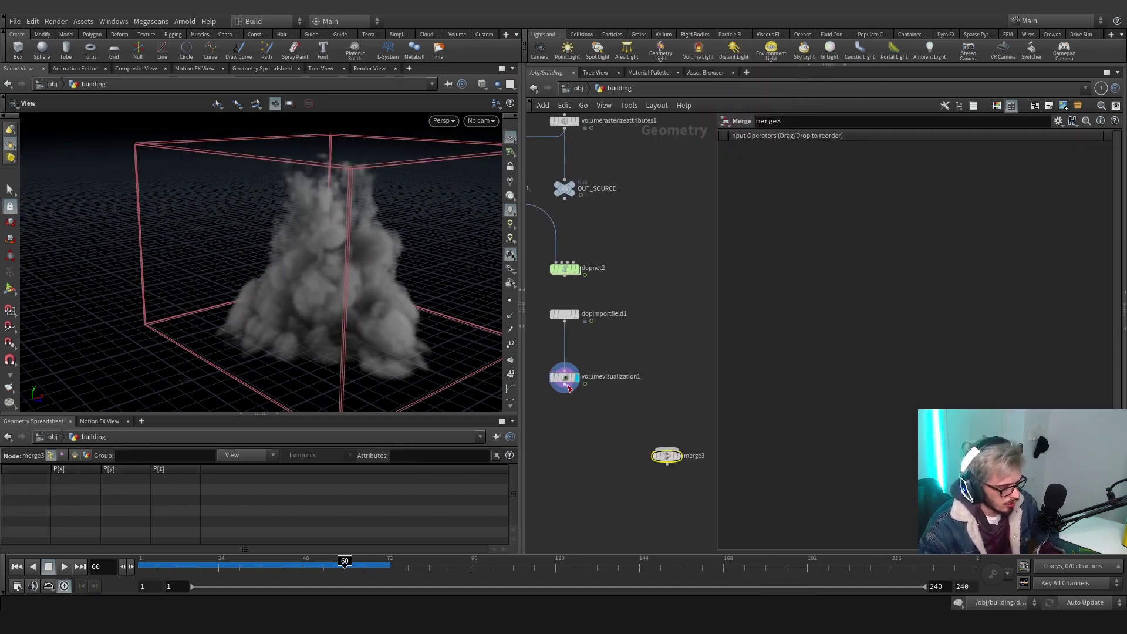
left_click_drag(564, 388, 665, 531)
scroll(665, 531, "down", 3)
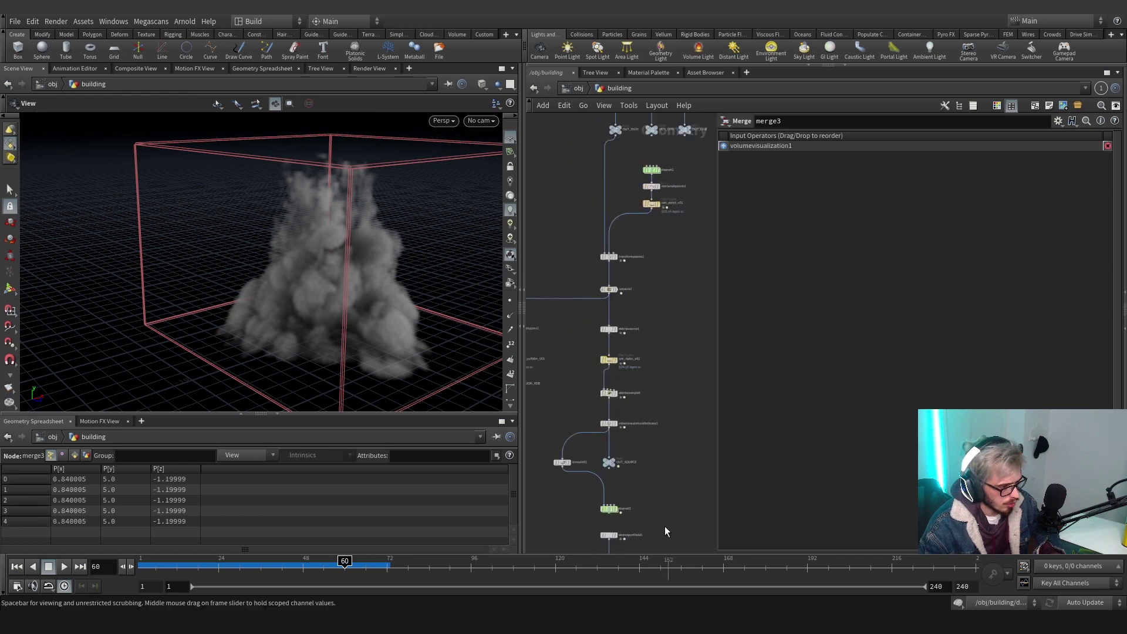
left_click(614, 266)
left_click(634, 395)
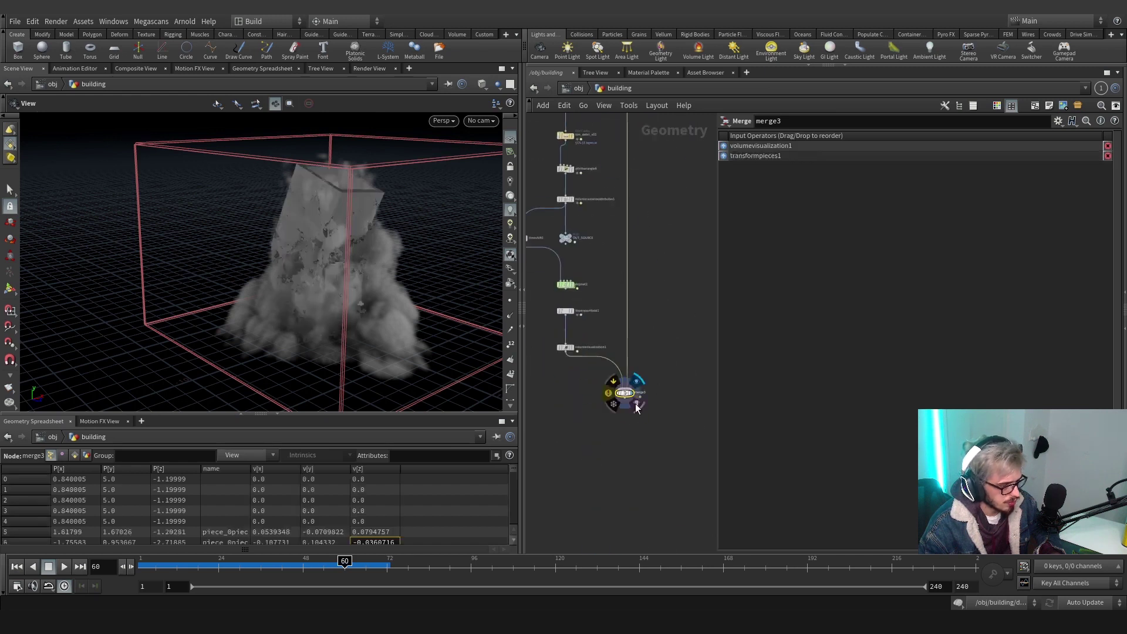
left_click_drag(372, 284, 193, 249)
left_click_drag(295, 559, 341, 561)
Inside dopnet2, add a new merge node fed by volumesource1
scroll(607, 411, "up", 2)
double_click(626, 343)
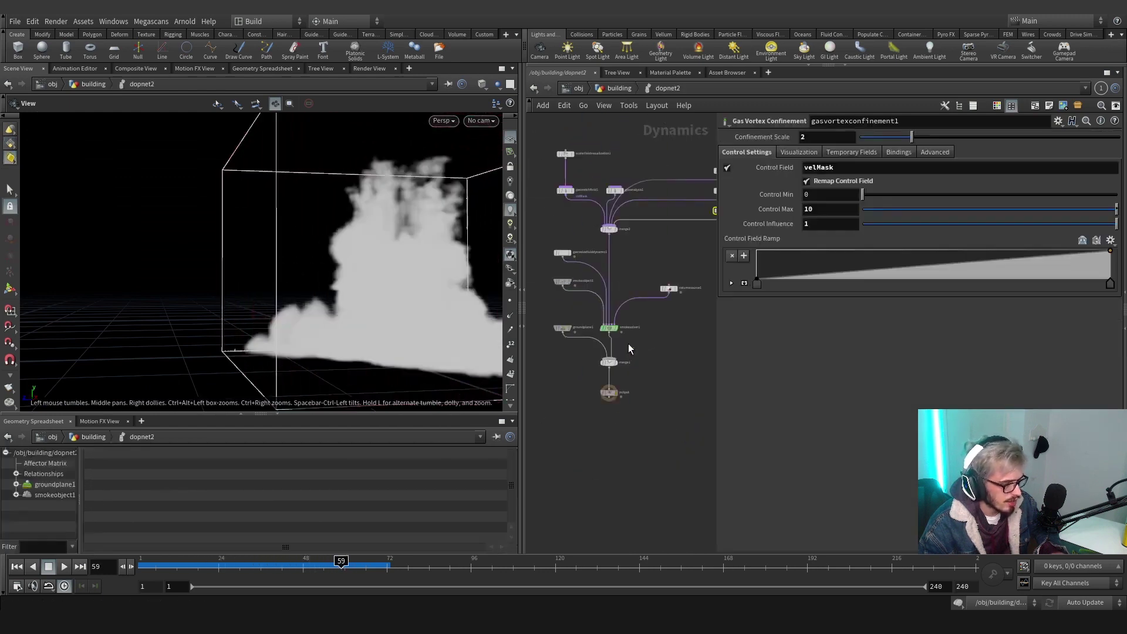
key("Tab")
type("merge")
key("Return")
left_click(554, 400)
scroll(555, 400, "up", 3)
left_click_drag(557, 403, 541, 385)
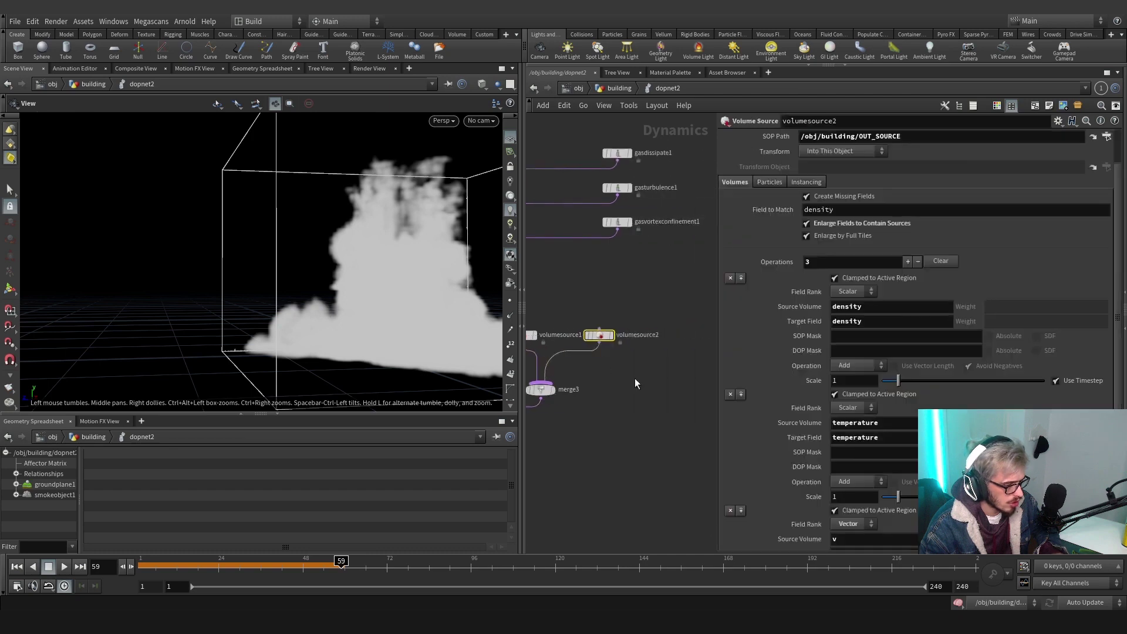
scroll(806, 221, "up", 2)
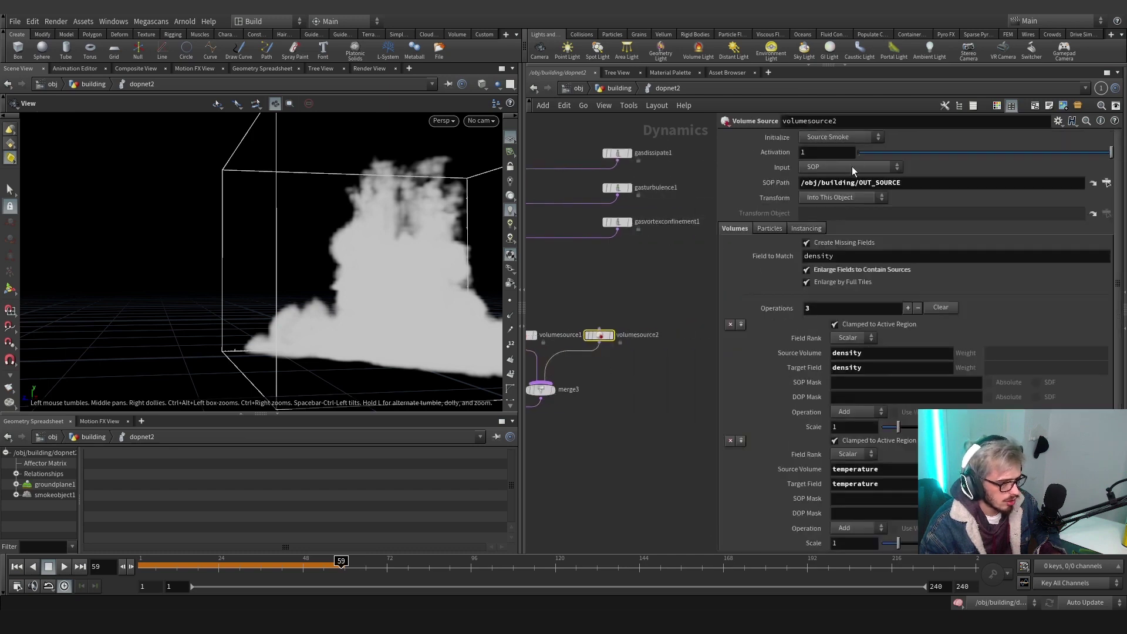
Set volumesource2 to initialize as Collision from /obj/building/OUT_COLLISION_VDB
left_click(845, 138)
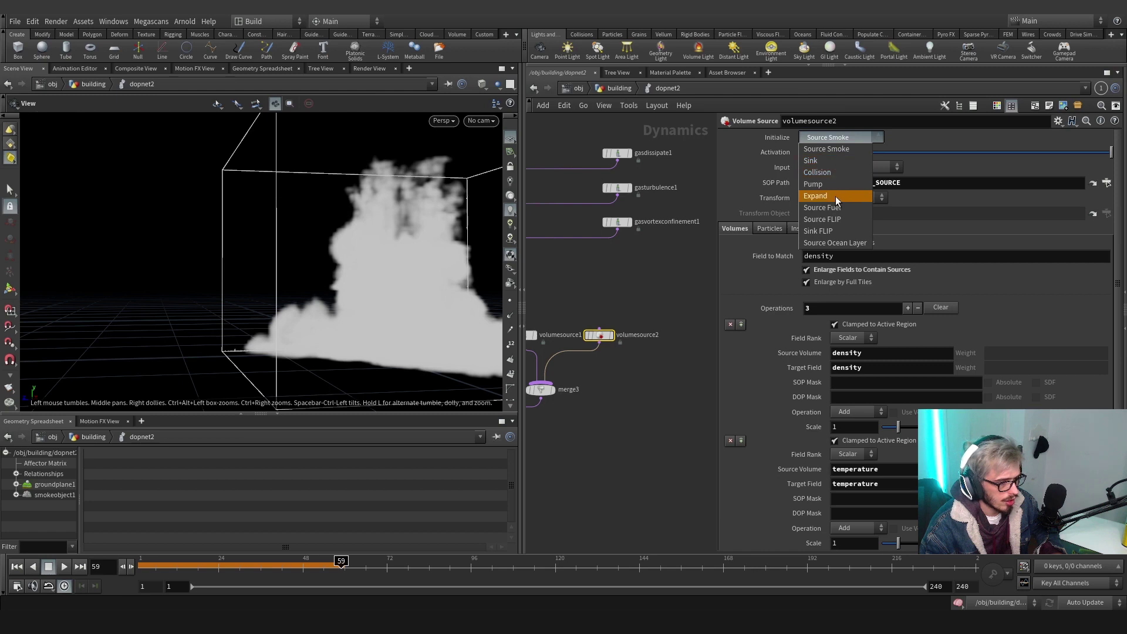
left_click(821, 172)
left_click(1105, 183)
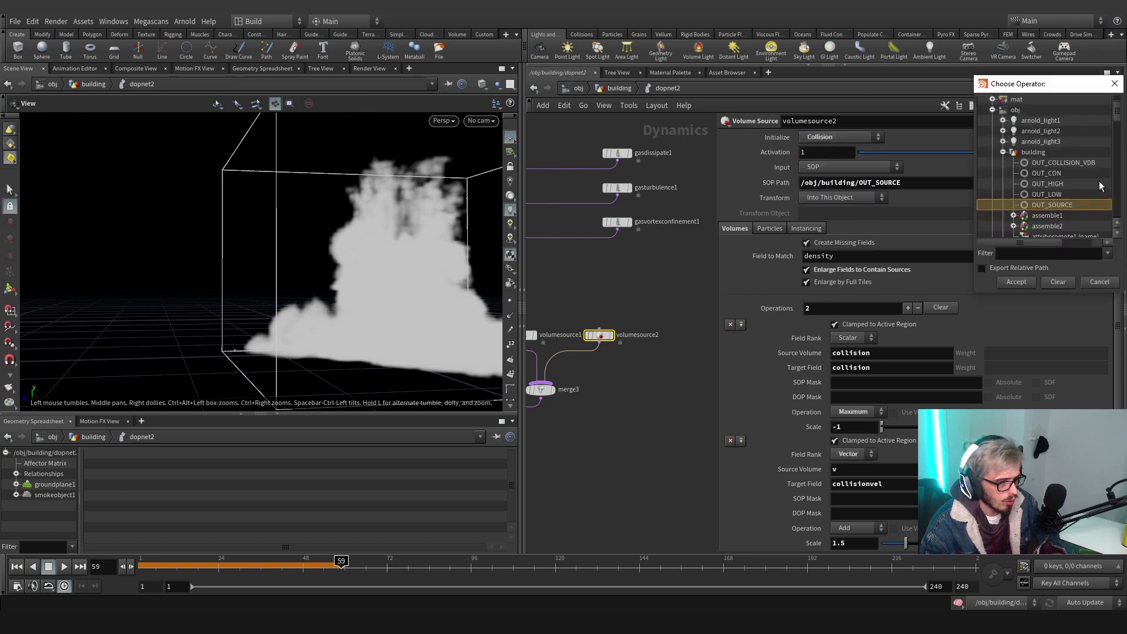
left_click(1063, 162)
left_click(1016, 281)
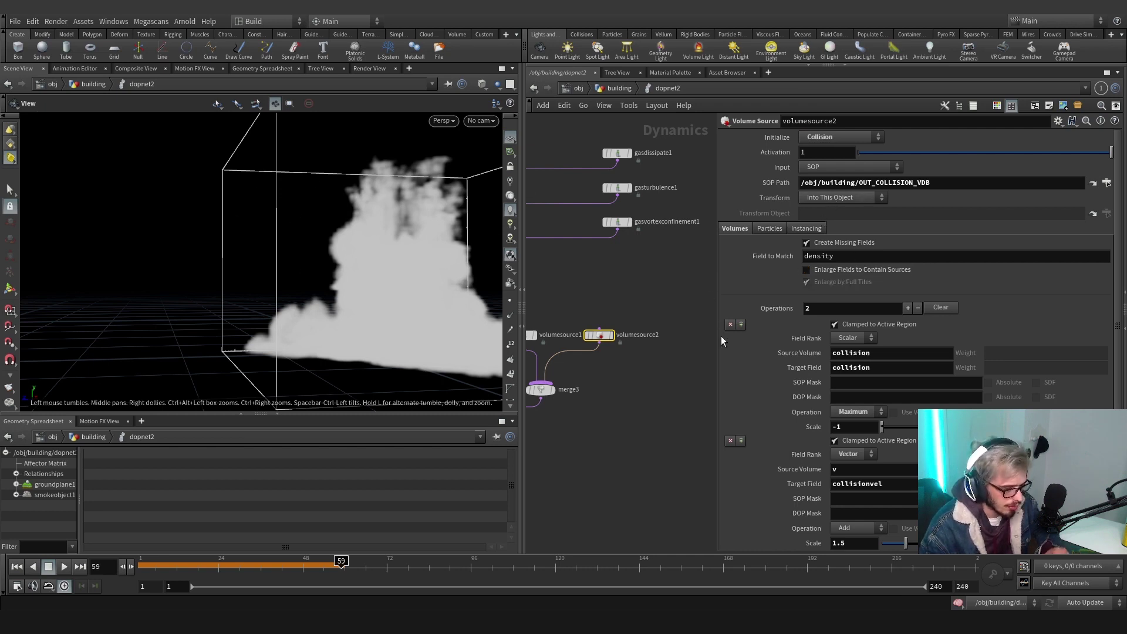
scroll(777, 357, "down", 1)
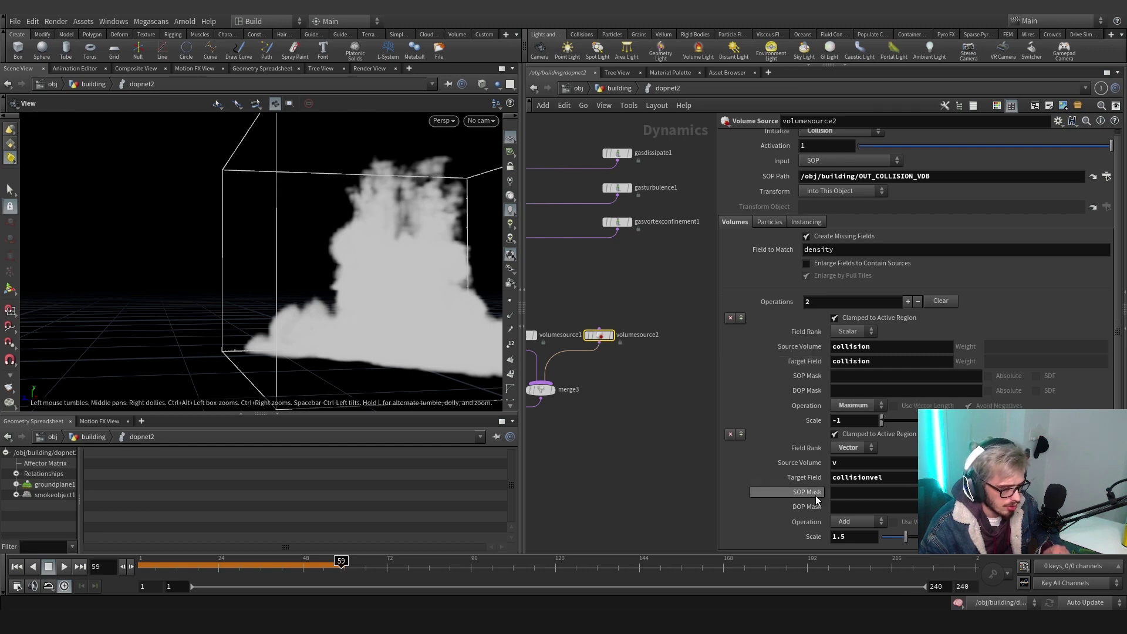
scroll(585, 467, "down", 5)
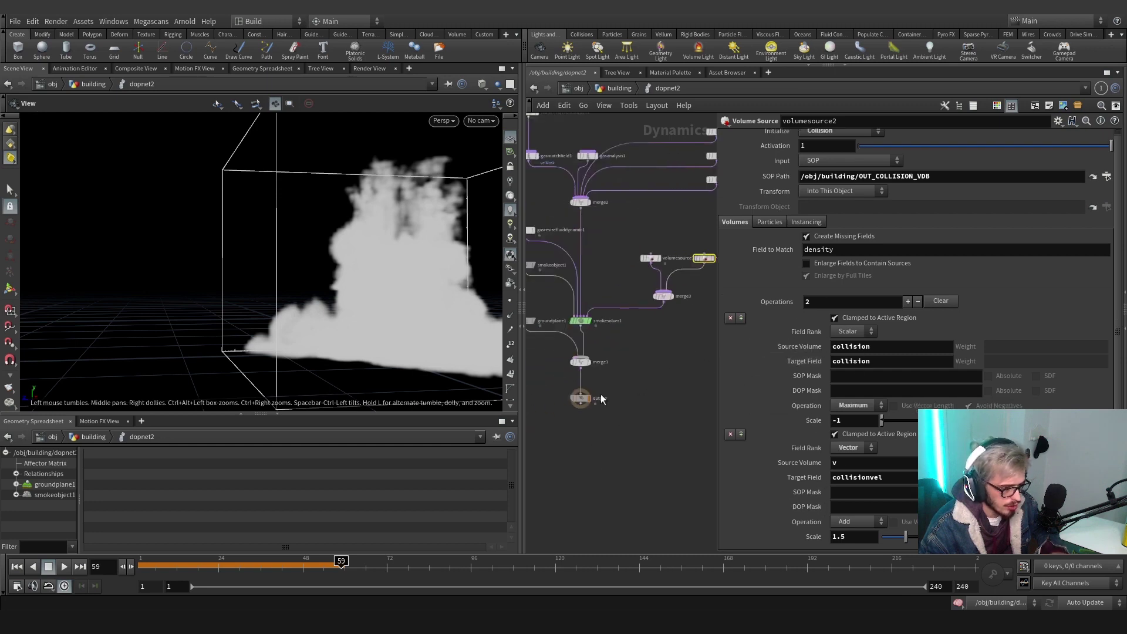
Change smokeobject1's division size to 0.05
left_click(565, 293)
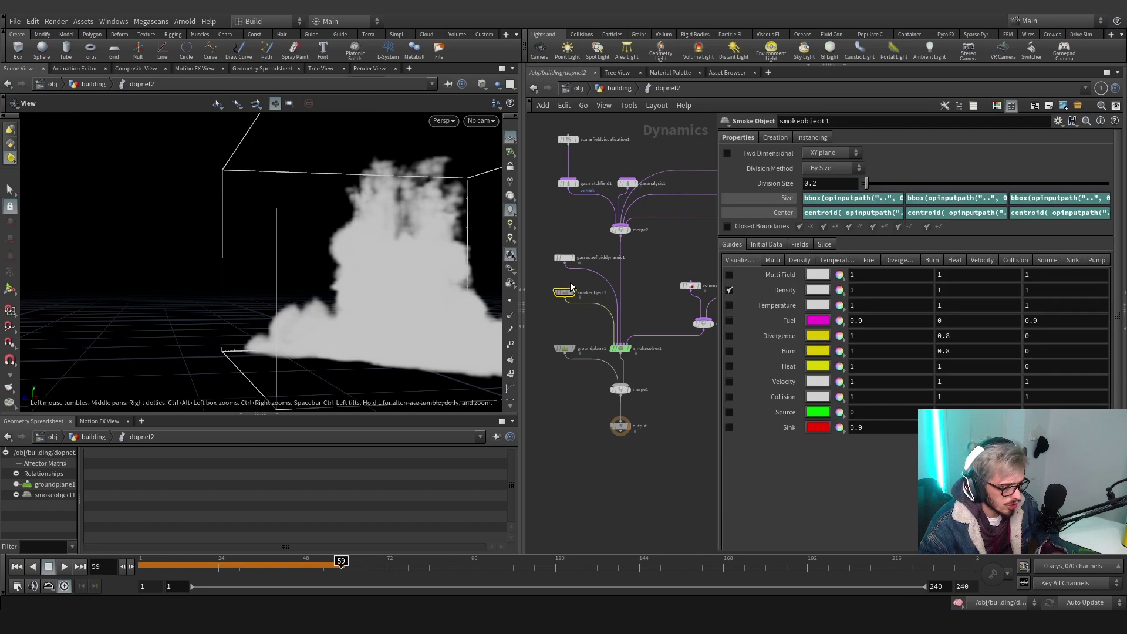
double_click(813, 187)
key("BackSpace")
type("05")
key("Return")
View through cam1 at frame 1, then go back up to the building network
left_click(620, 425)
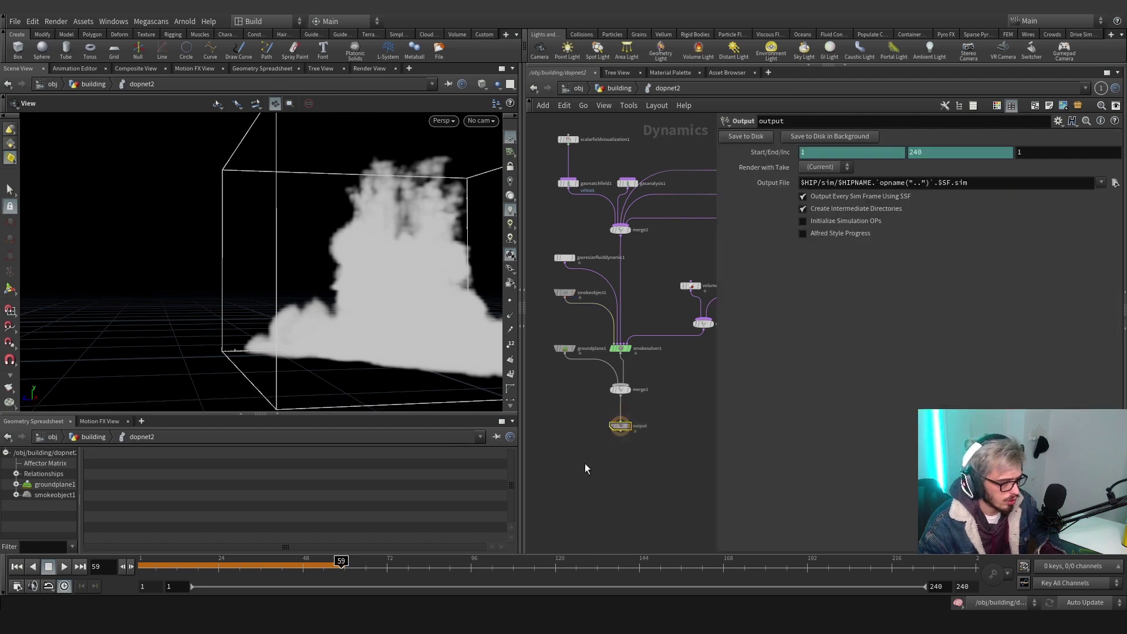
left_click(480, 121)
left_click(488, 175)
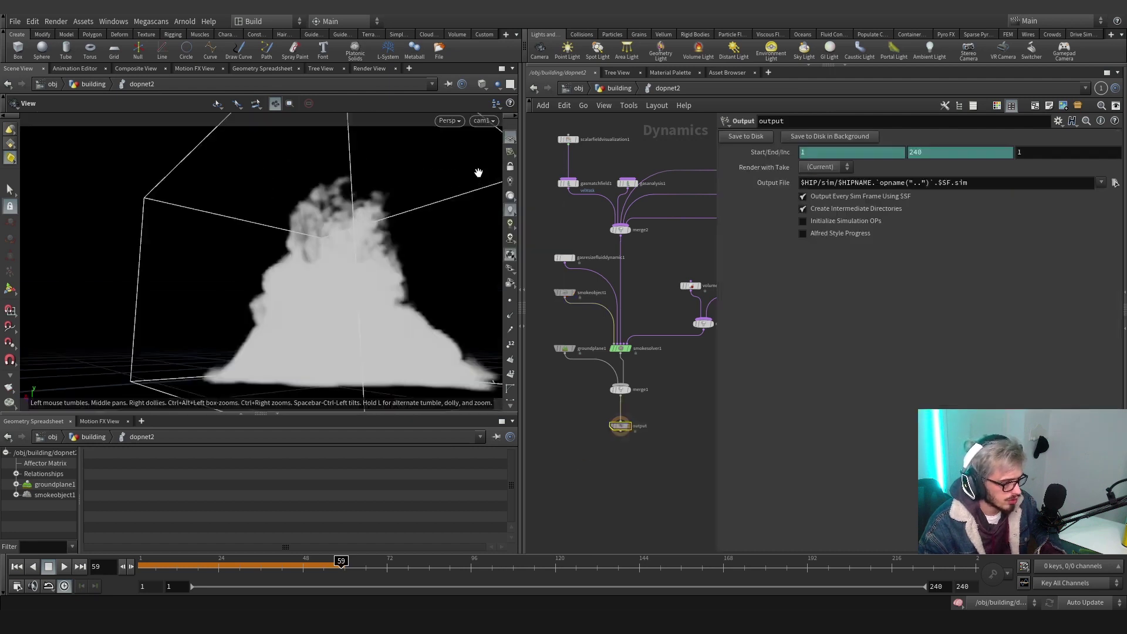
left_click(140, 571)
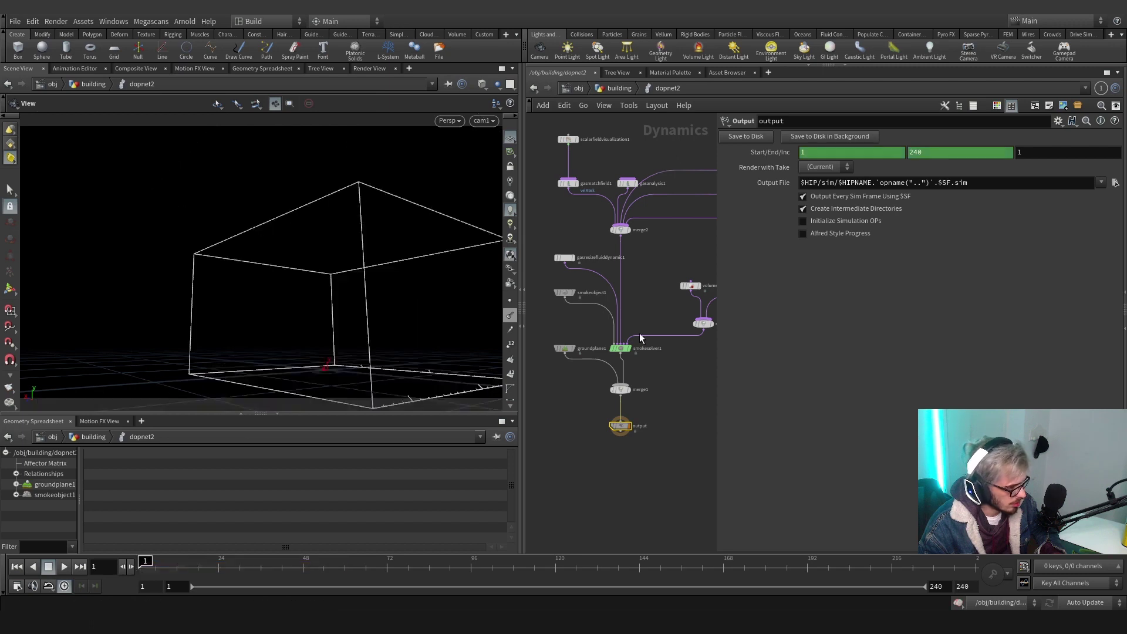
left_click(619, 88)
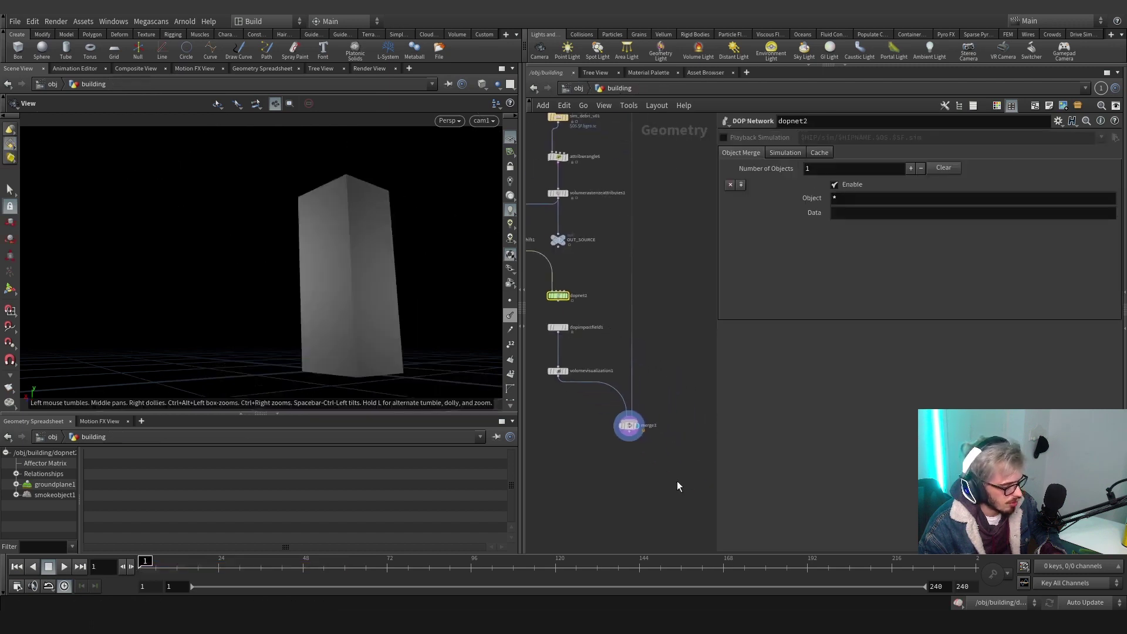
Flipbook merge3 through frame 120, scrub frames 40–86 in MPlay, then close it
left_click(628, 425)
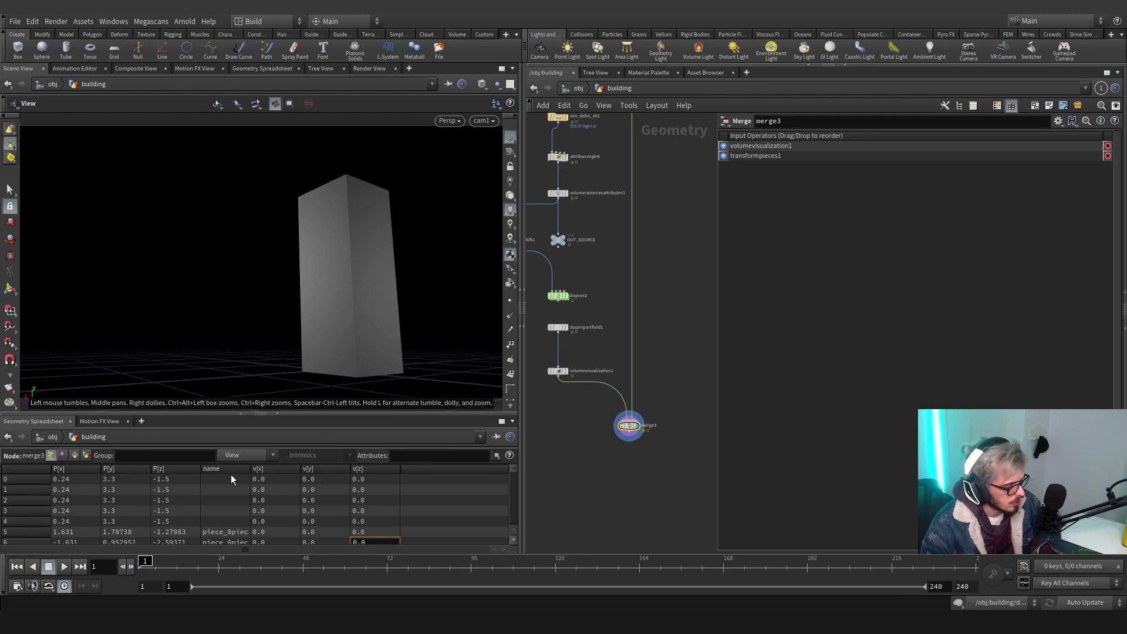
right_click(6, 392)
left_click(35, 392)
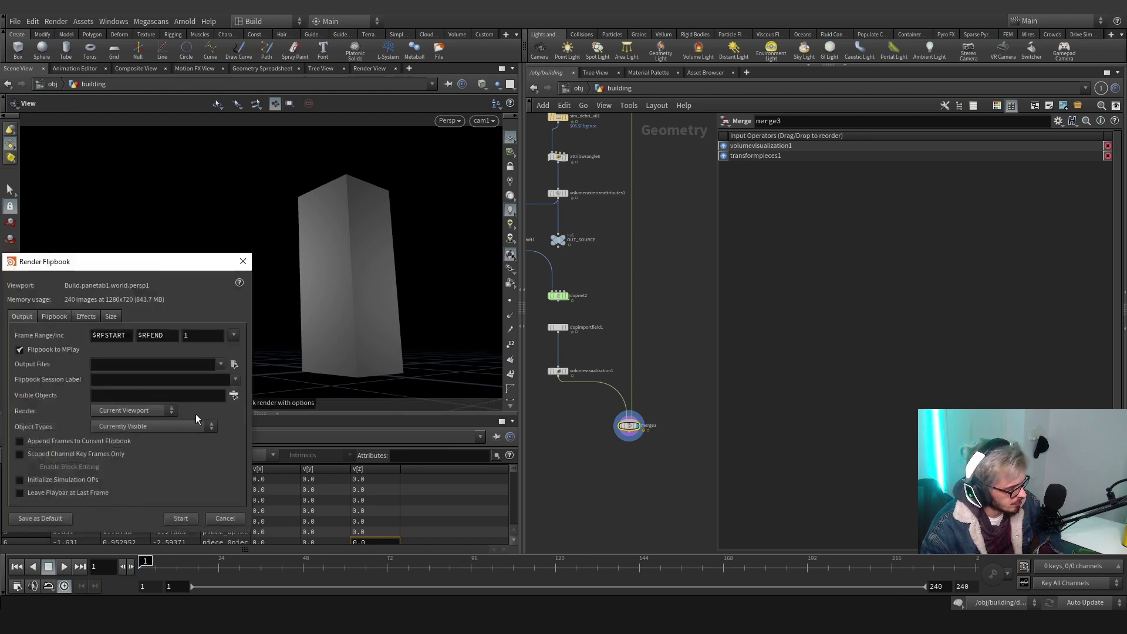
left_click_drag(165, 335, 134, 335)
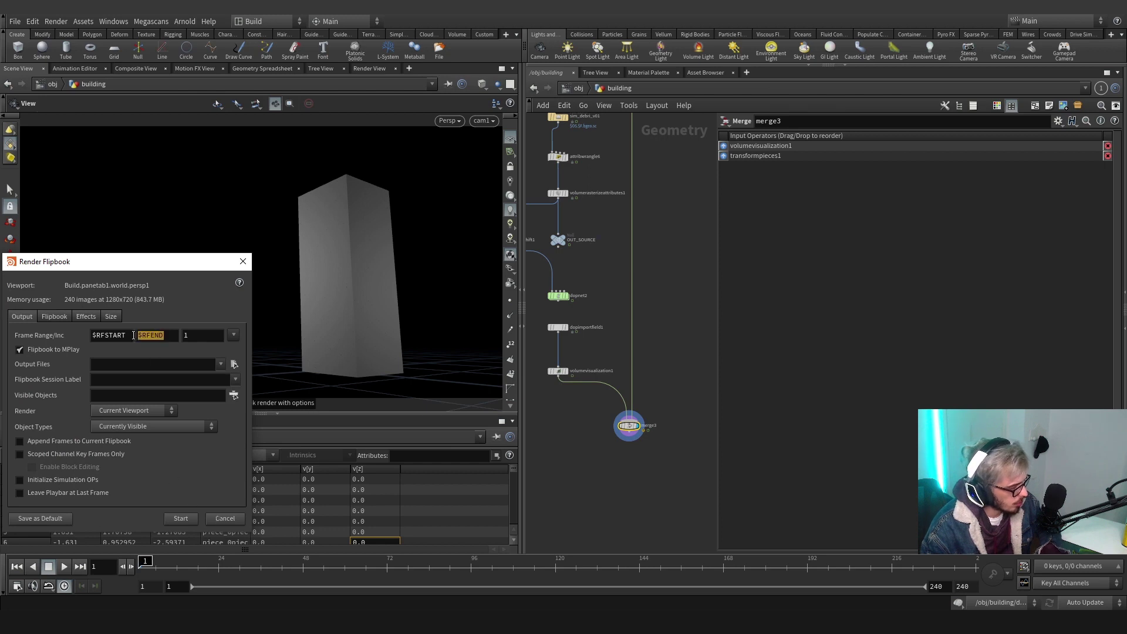
left_click(176, 518)
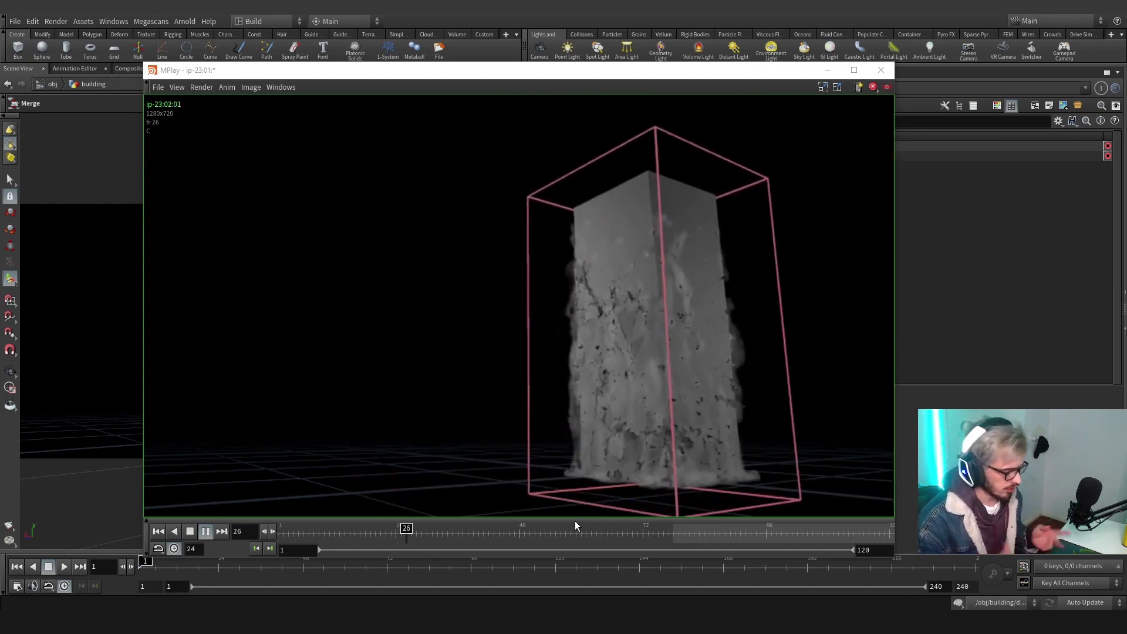
mouse_move(575, 528)
left_mouse_down()
mouse_move(852, 527)
mouse_move(870, 513)
left_mouse_up()
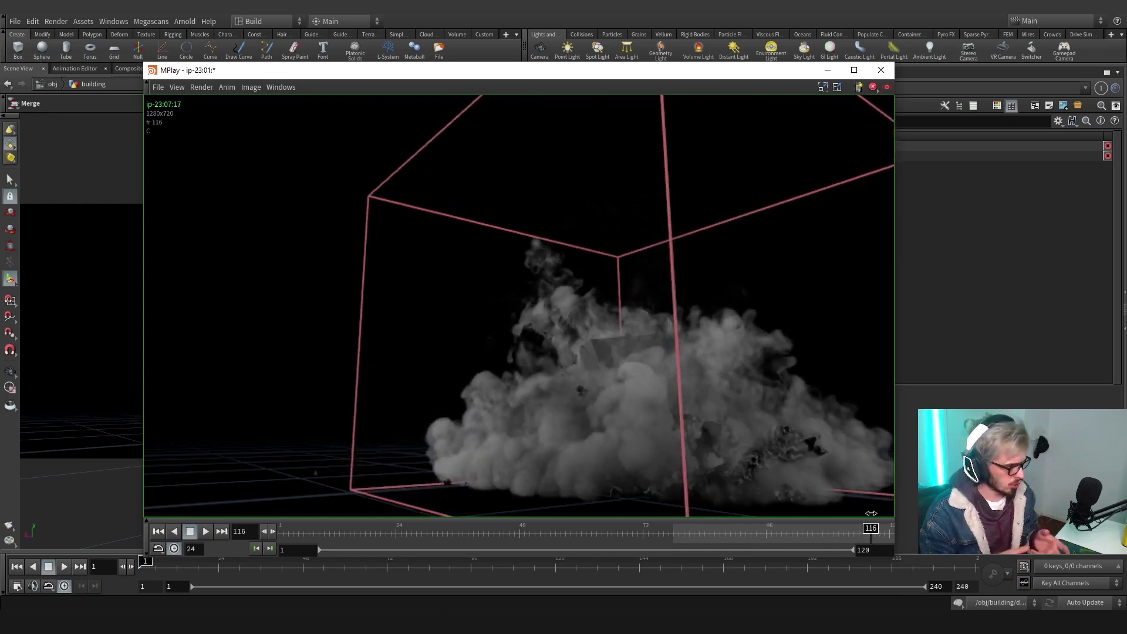
left_click(880, 70)
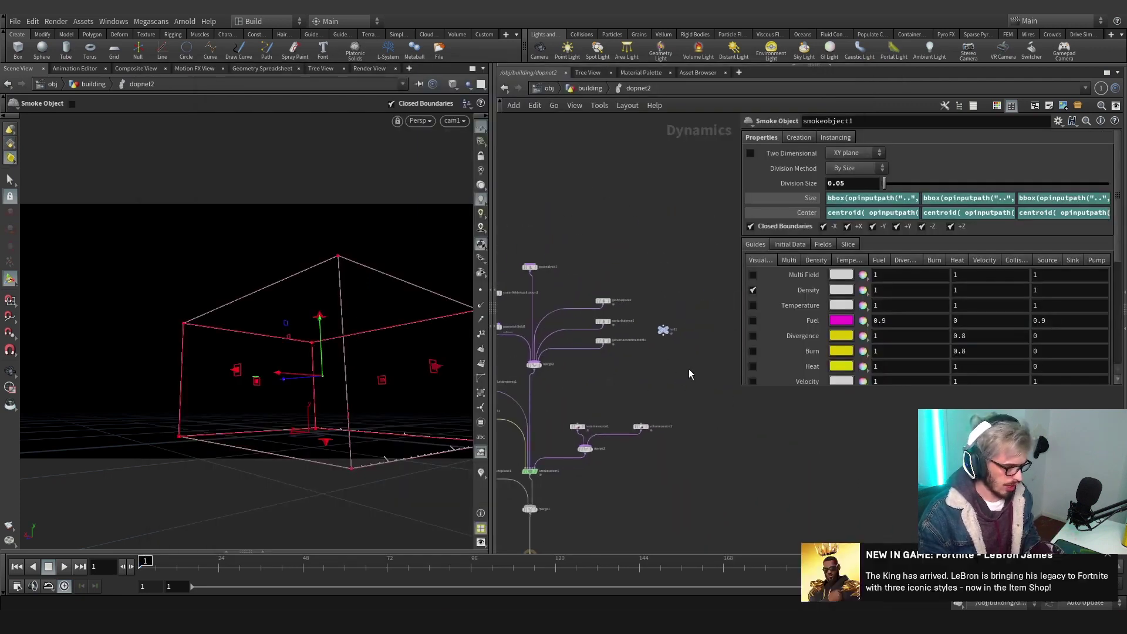
Delete the old null and place a fresh null1 node in dopnet2
left_click_drag(688, 368, 650, 320)
key("Delete")
scroll(680, 314, "up", 3)
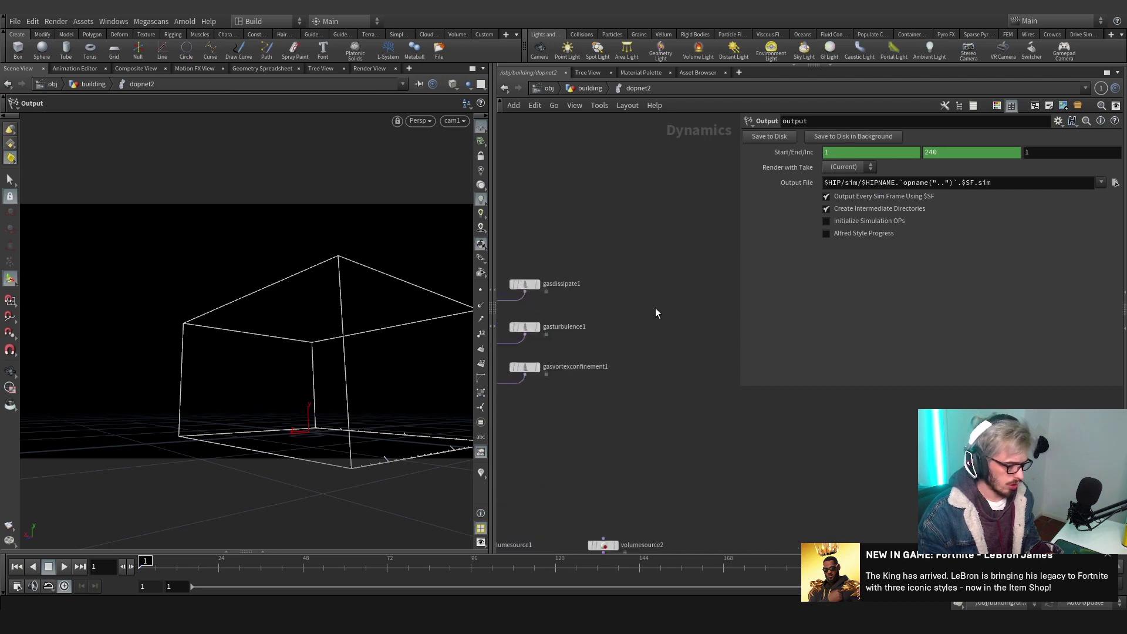
key("Tab")
type("nu")
key("Return")
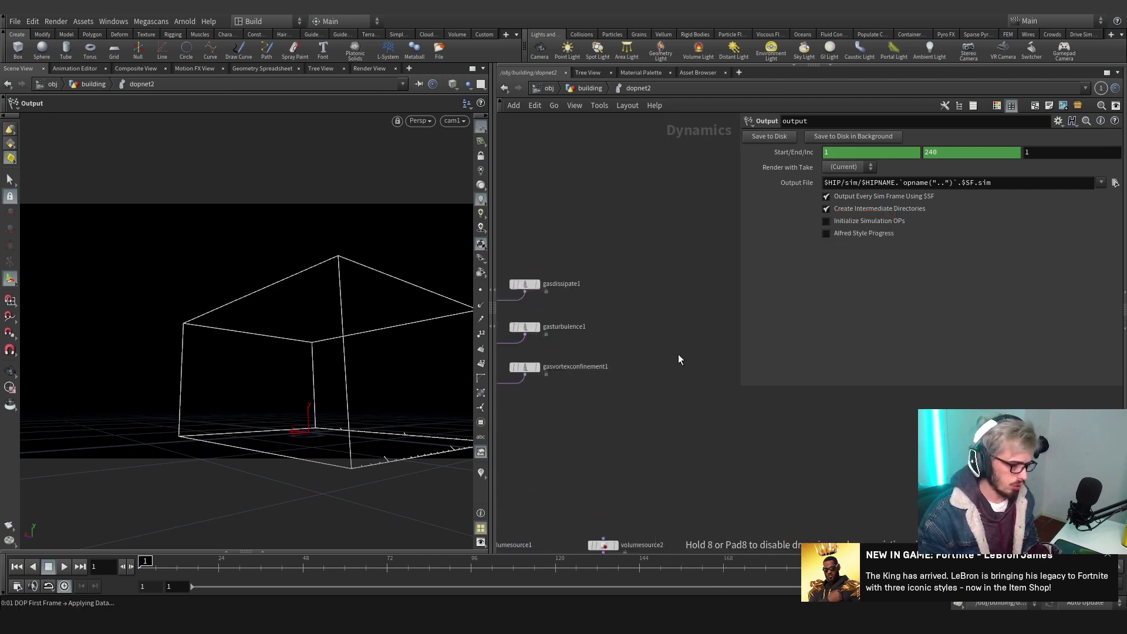
left_click(655, 307)
Give null1 a float parameter labelled mult via the parameter interface editor
left_click(1059, 123)
left_click(1048, 134)
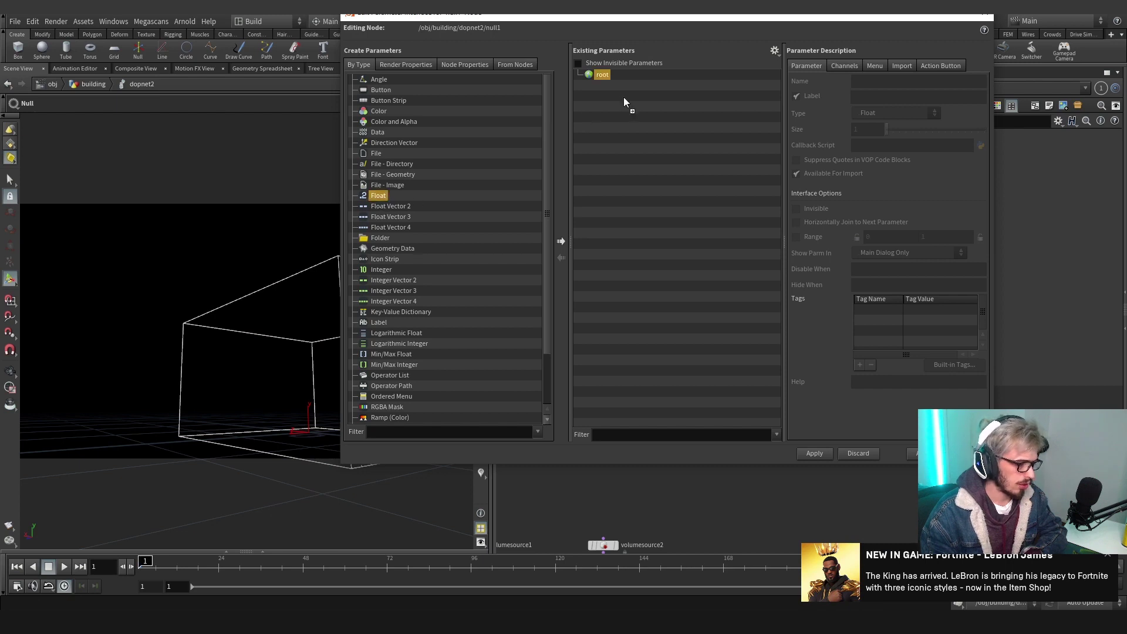
left_click_drag(624, 98, 626, 90)
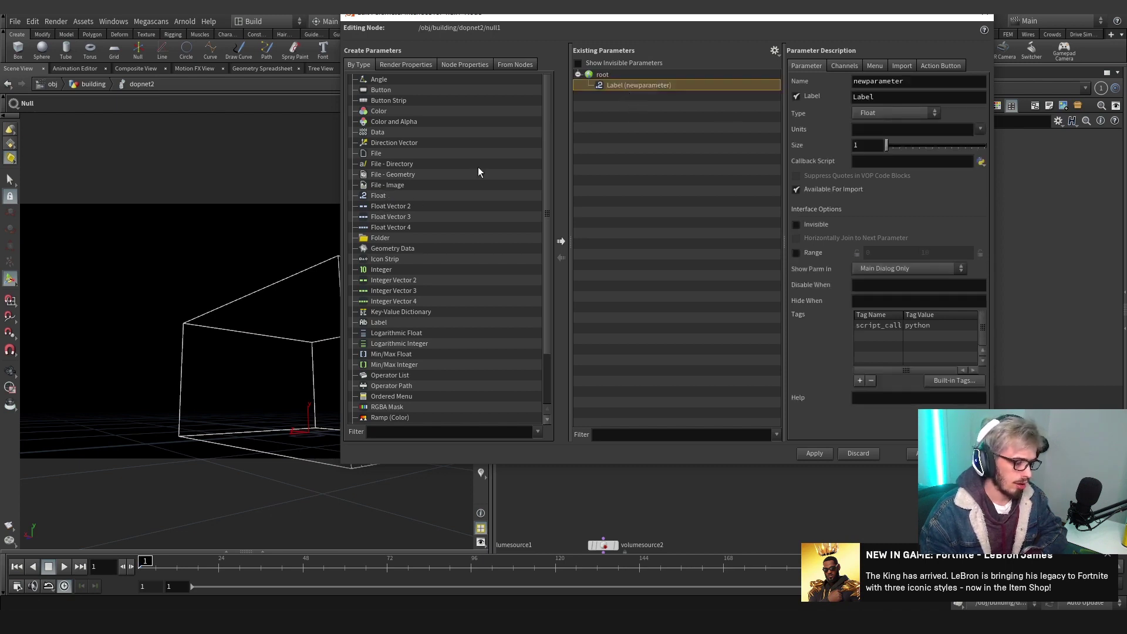
key("Tab")
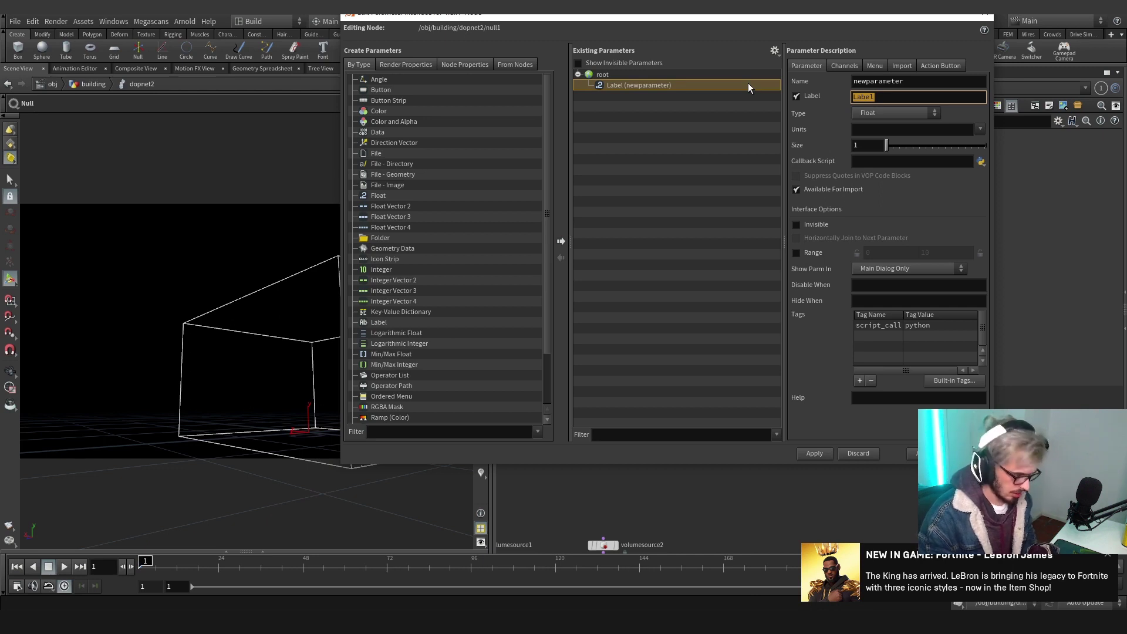
type("mult")
key("Return")
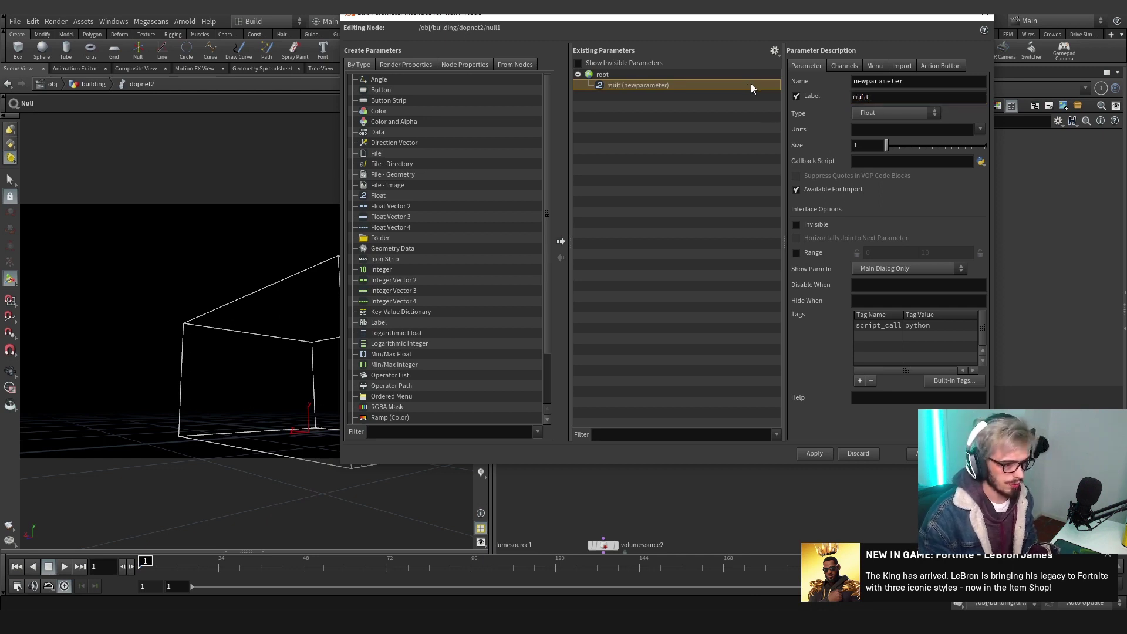
left_click(813, 453)
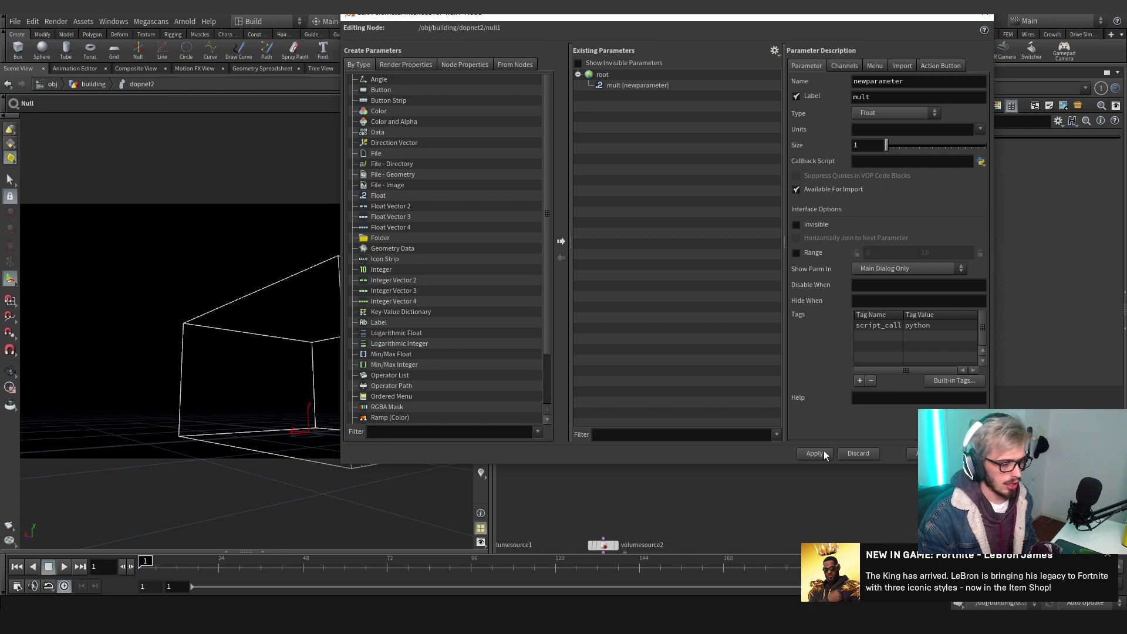
left_click(920, 453)
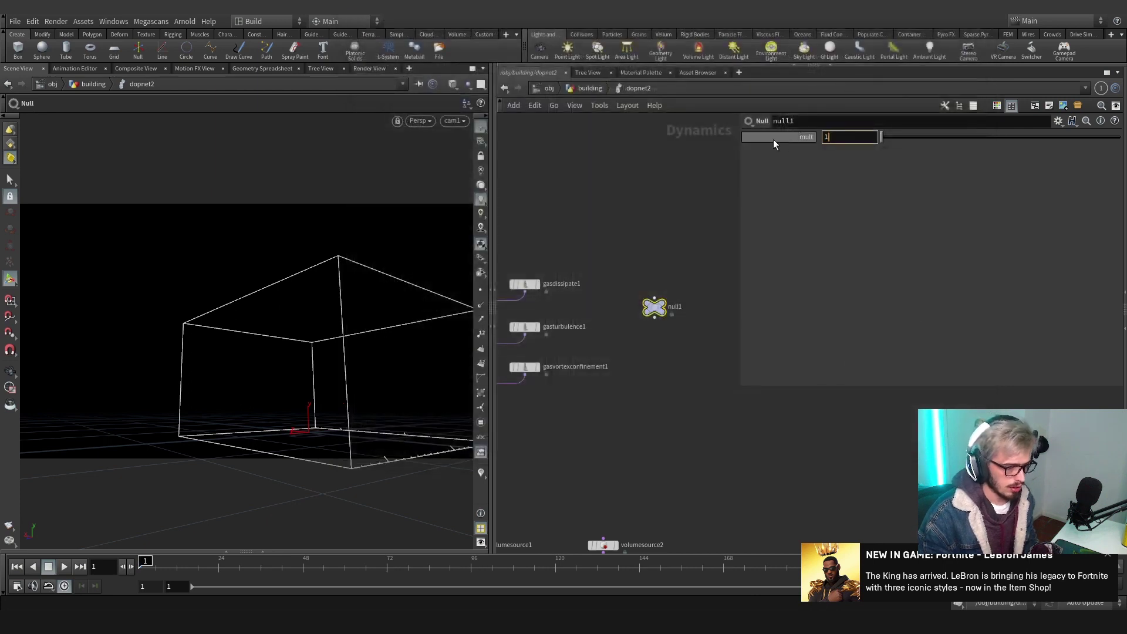
Copy null1's mult parameter and paste it as a relative reference into gasturbulence1's Scale
right_click(832, 137)
left_click(862, 221)
middle_click_drag(615, 251, 686, 231)
left_click_drag(660, 295, 556, 353)
left_click(859, 178)
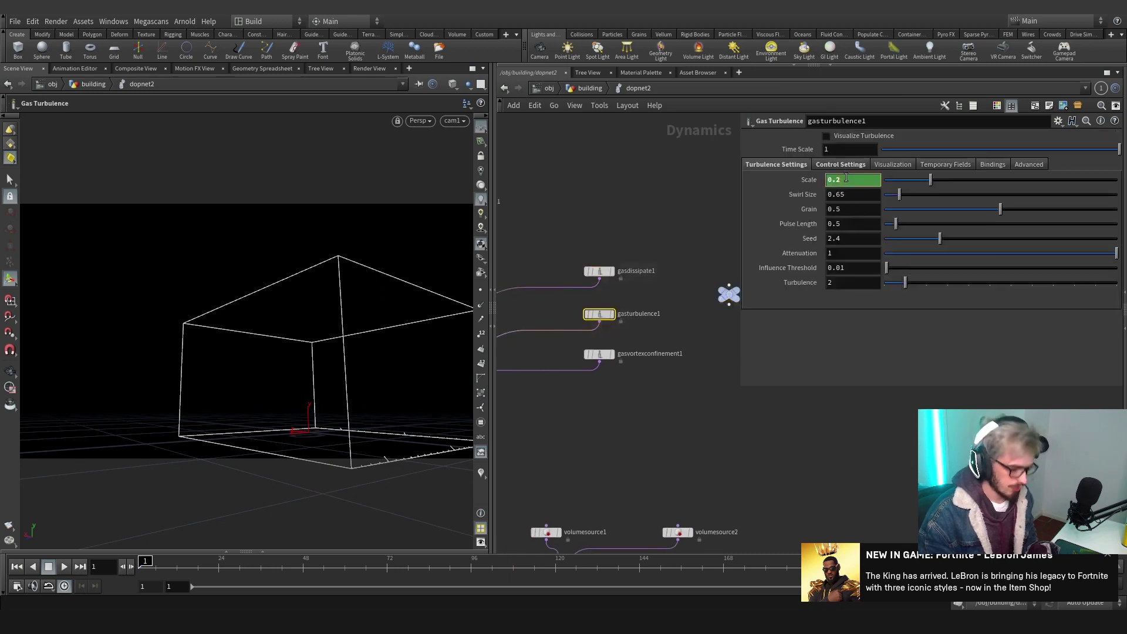
type("(")
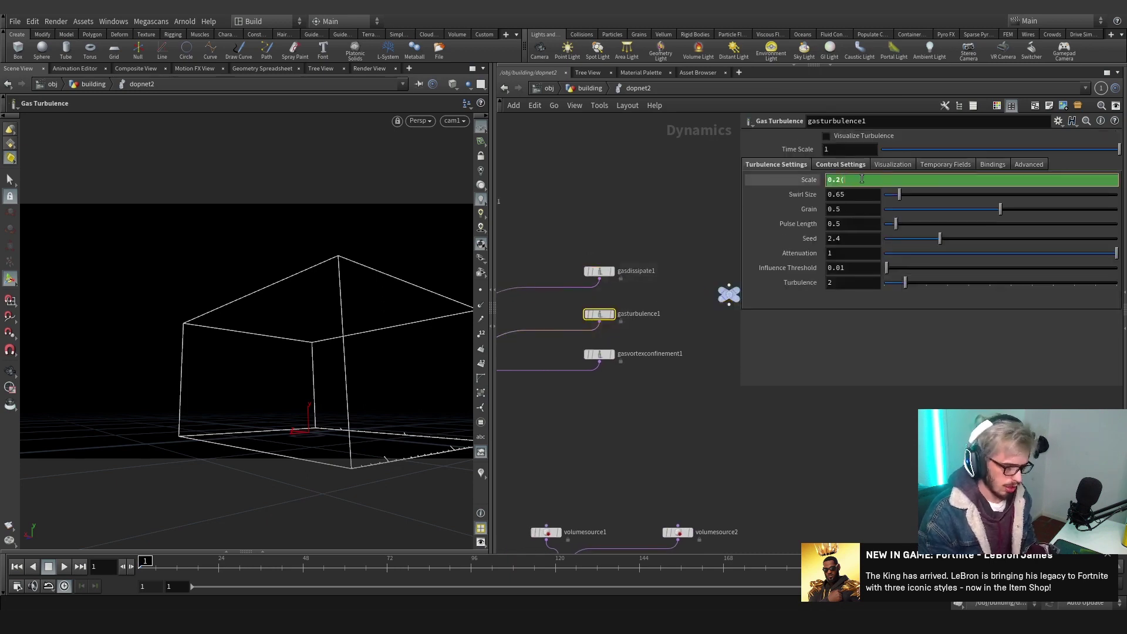
right_click(861, 179)
left_click(939, 294)
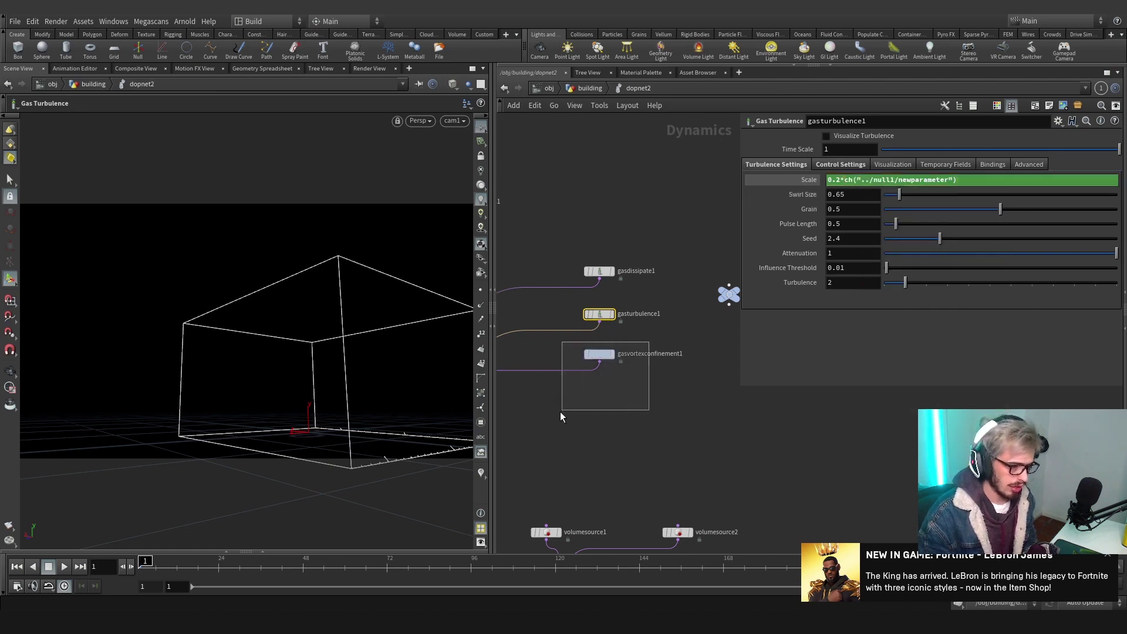
Paste a relative reference to mult into gasvortexconfinement1's Confinement Scale
left_click_drag(657, 346, 567, 413)
right_click(851, 137)
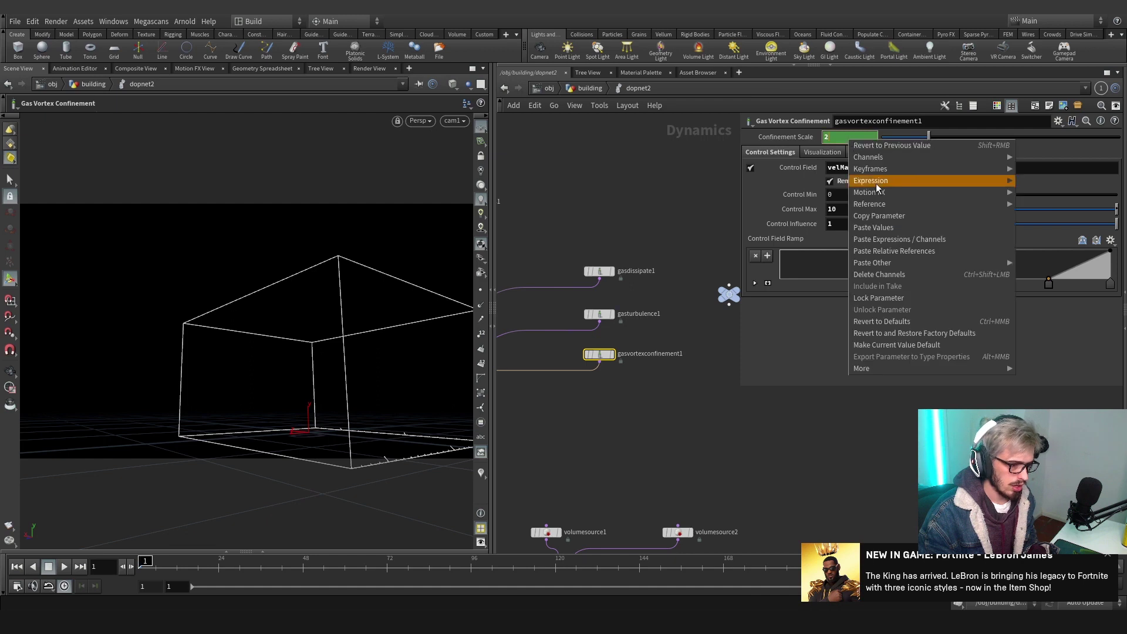
left_click(903, 251)
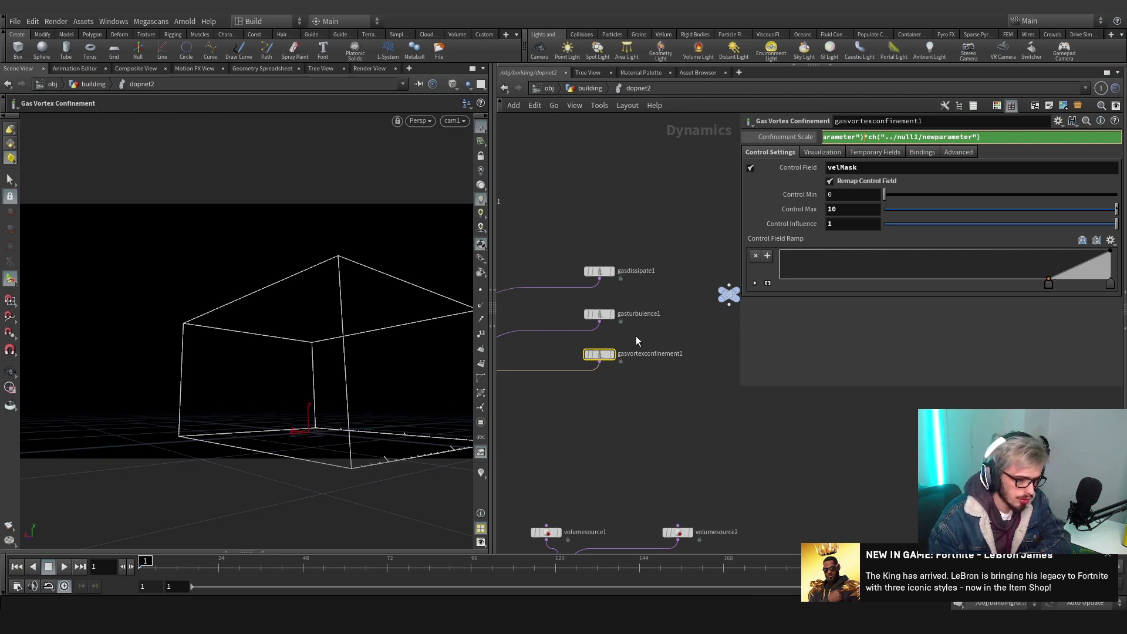
Review the turbulence and vortex confinement settings, then select null1 to show mult
left_click(599, 314)
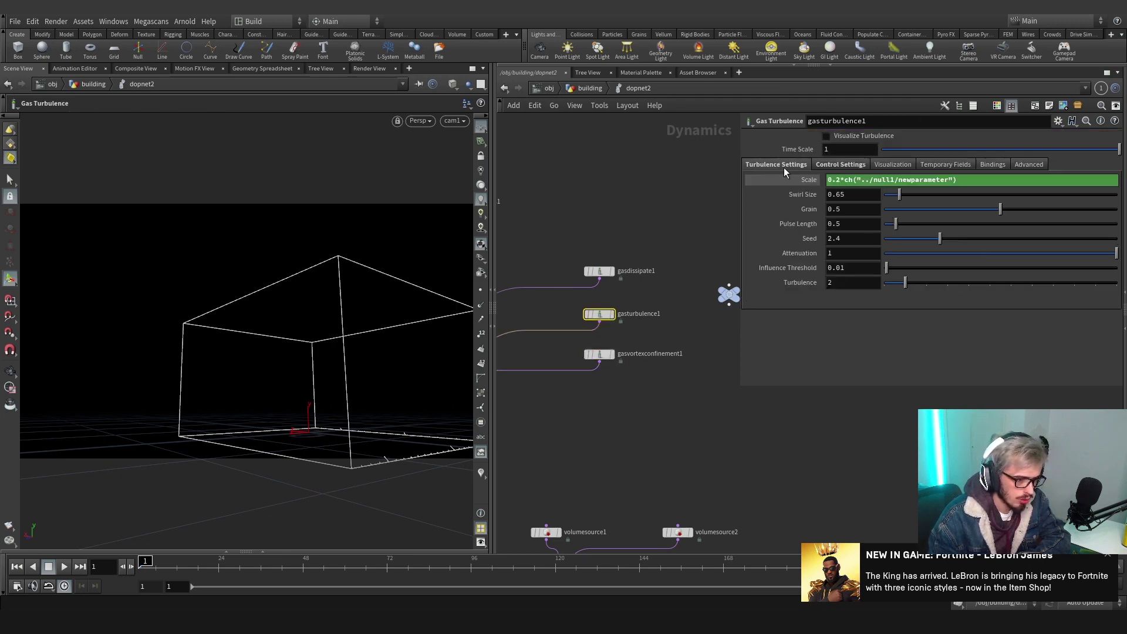
left_click(819, 166)
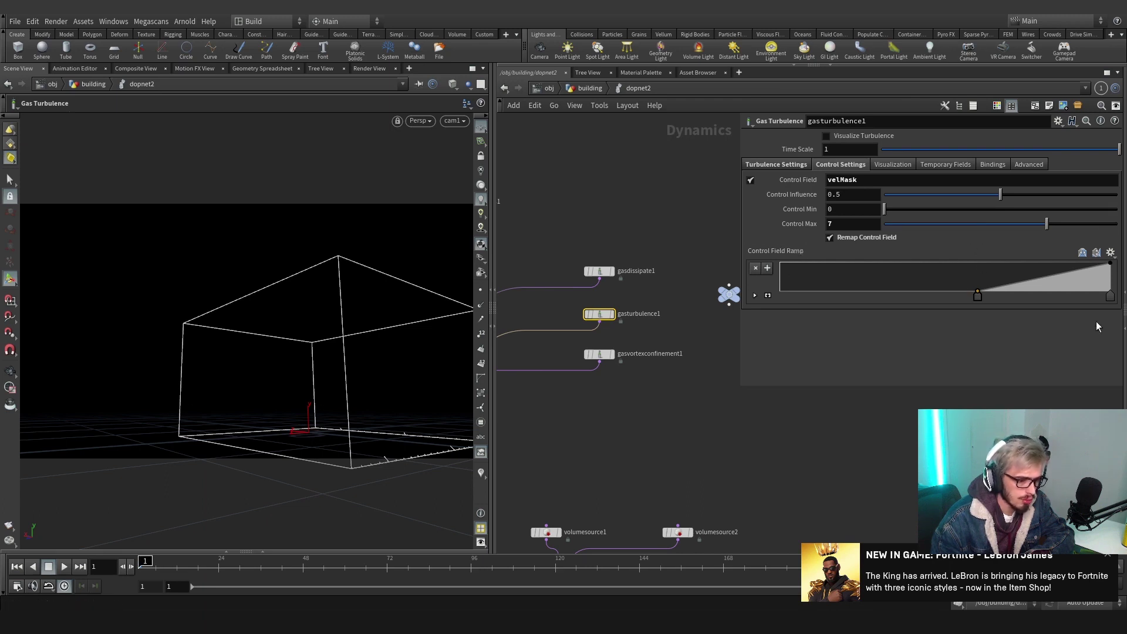
left_click(641, 358)
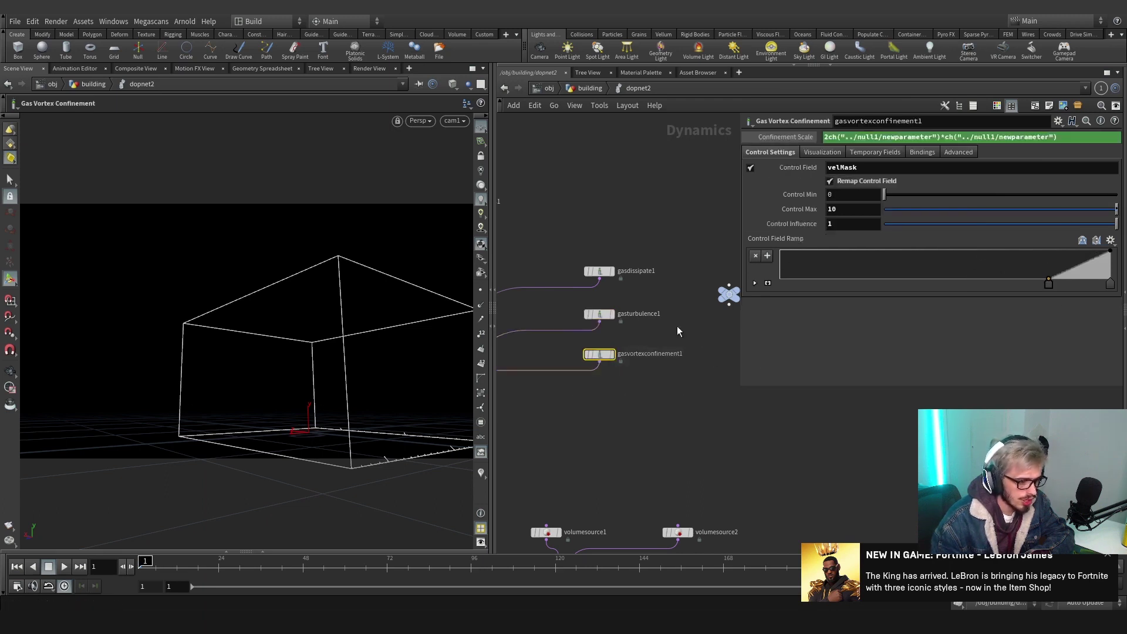
left_click(651, 314)
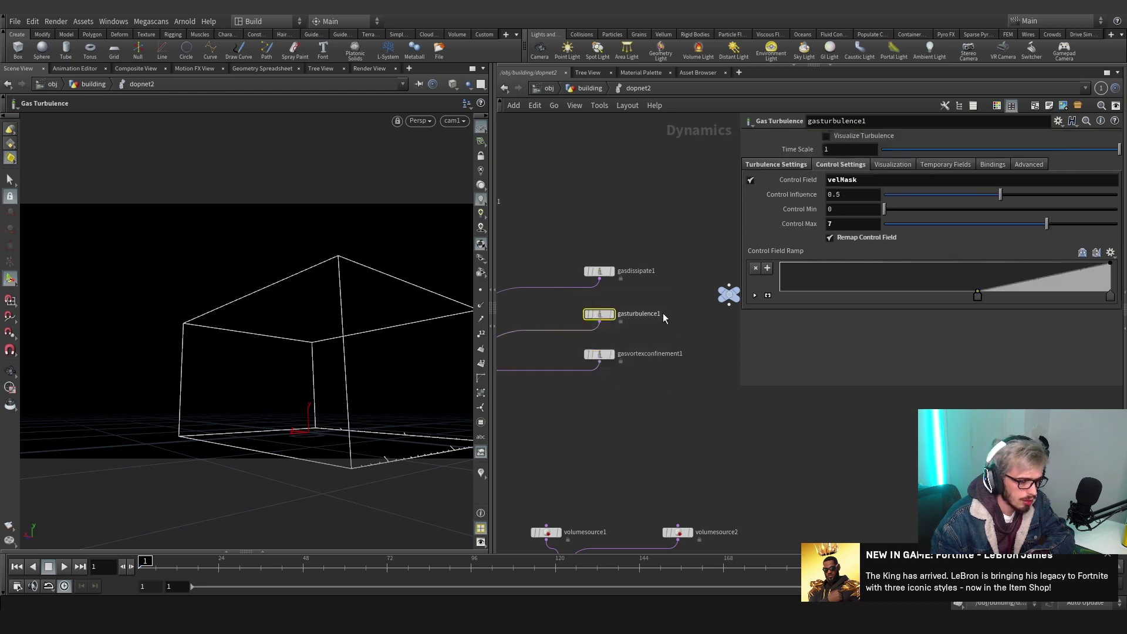
left_click(637, 353)
middle_click_drag(669, 334, 611, 329)
left_click(670, 298)
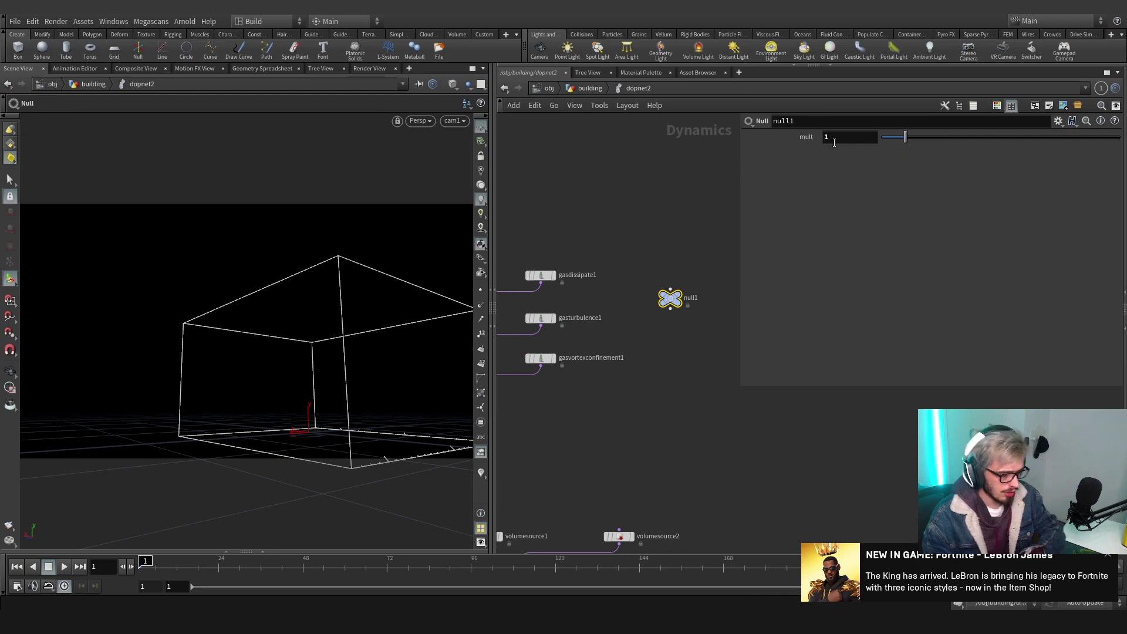
Disable dynamics simulation and key mult at 1 on frame 55 and 0 on frame 67
left_click(1108, 556)
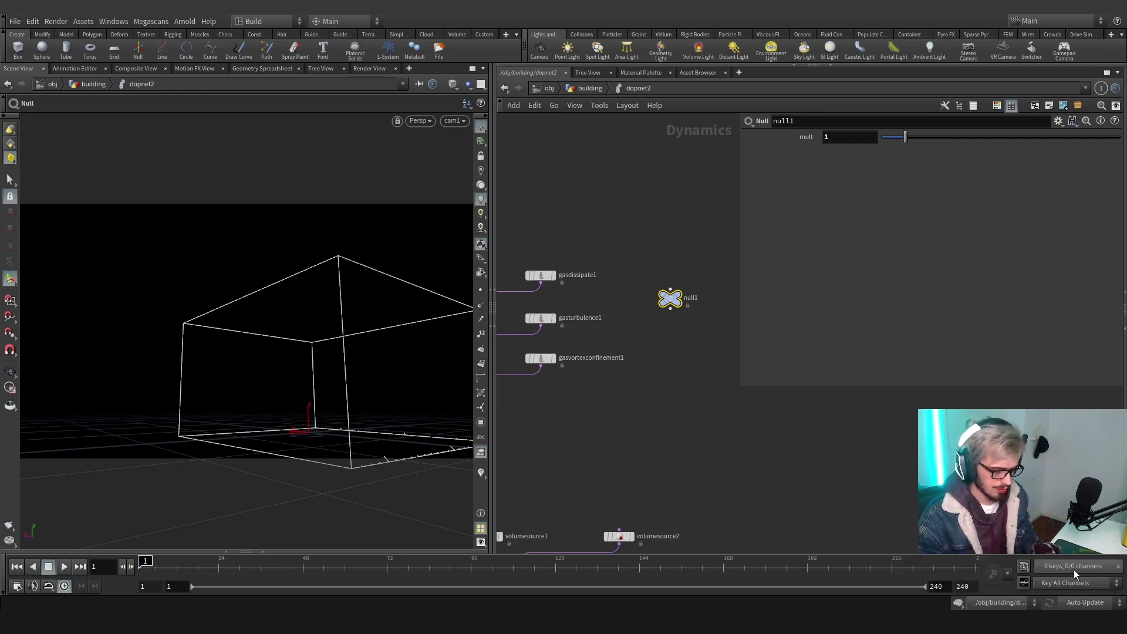
left_click(959, 604)
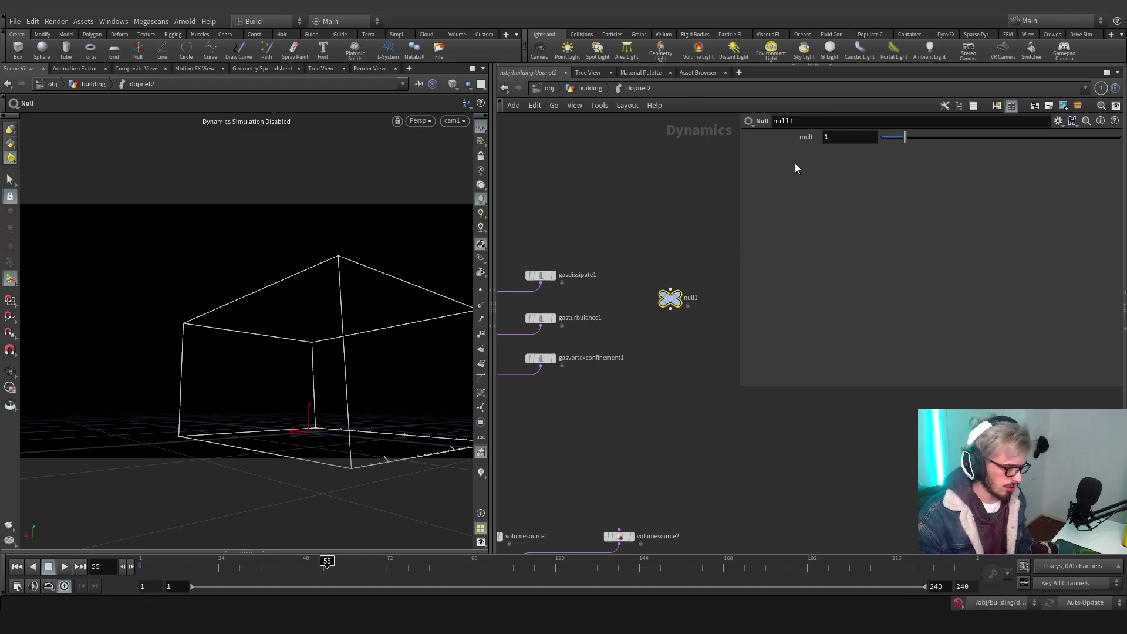
left_click(808, 138, "alt")
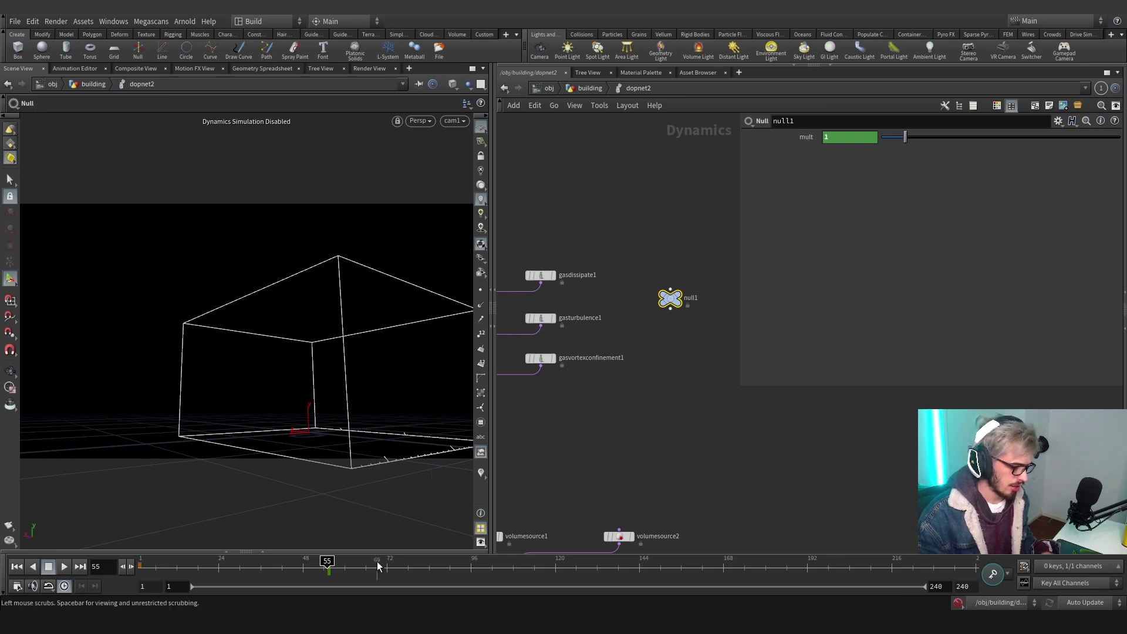
left_click(369, 565)
left_click_drag(905, 137, 825, 136)
left_click(807, 140, "alt")
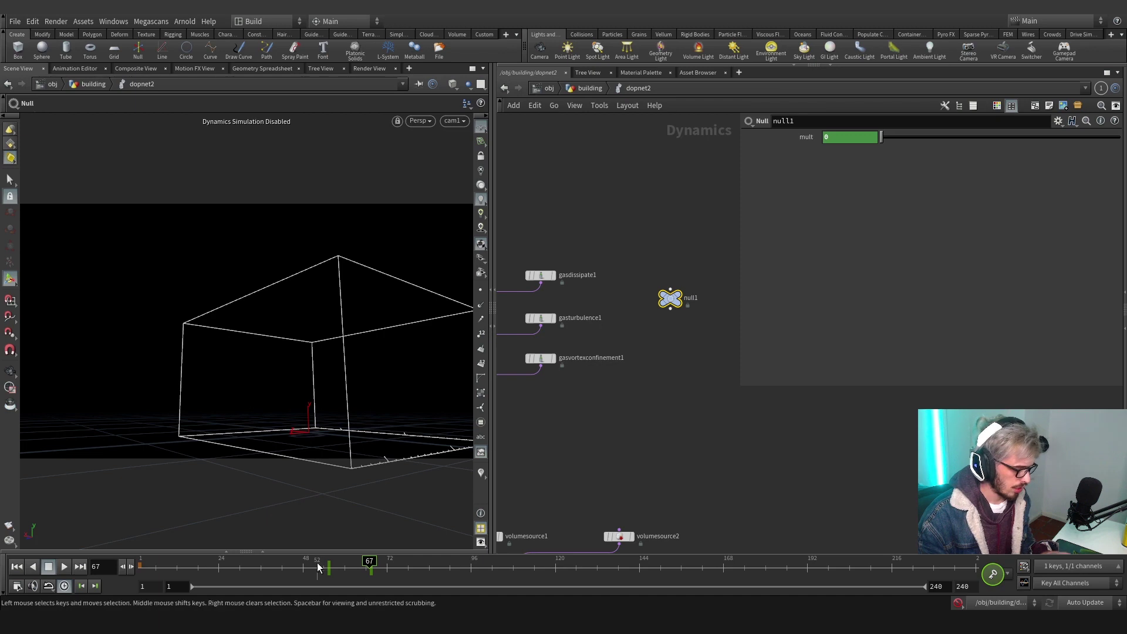
Slide the two mult keys later on the timeline, then reselect null1
left_click_drag(312, 567, 413, 568, "shift")
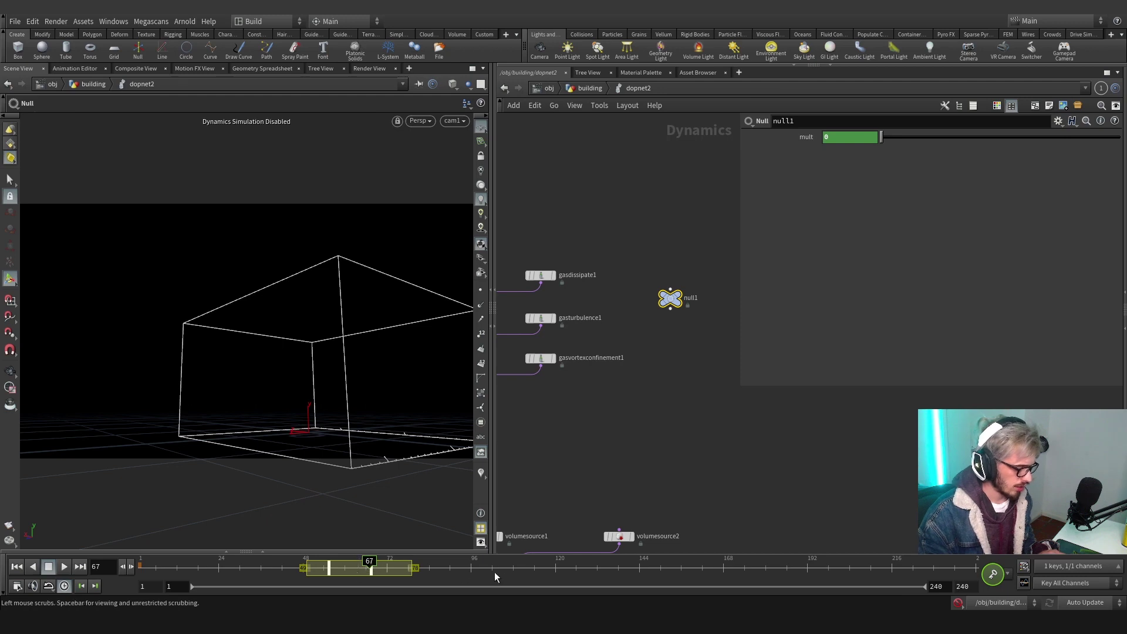
right_click(472, 575)
left_click(343, 570)
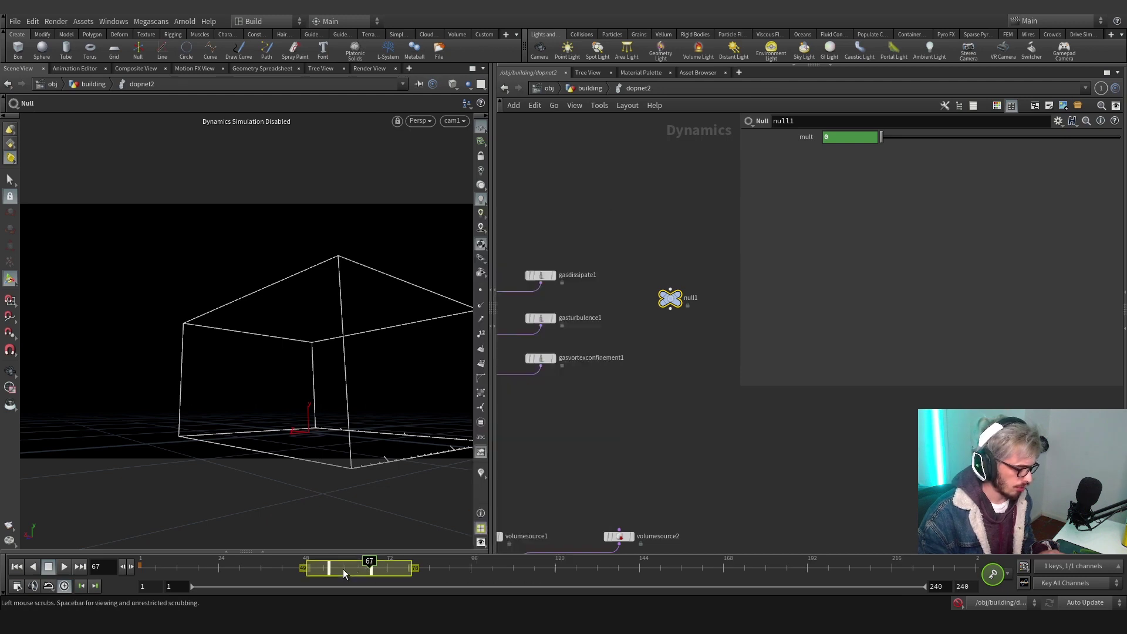
left_click_drag(343, 568, 415, 573)
left_click(279, 570)
left_click_drag(346, 574, 567, 567)
left_click(607, 516)
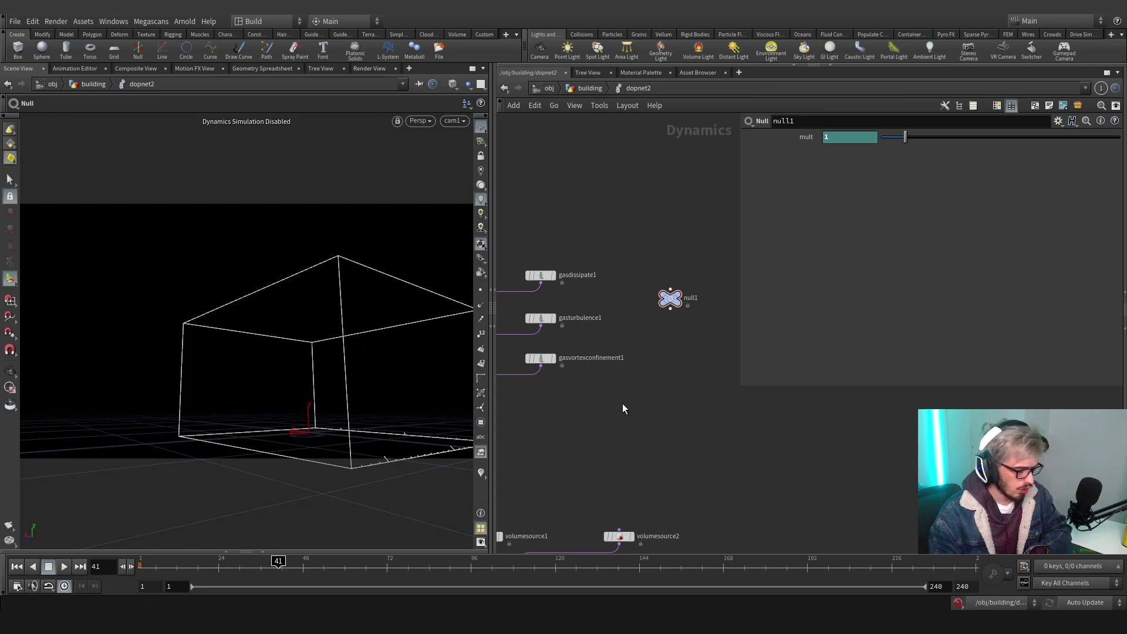
left_click(669, 297)
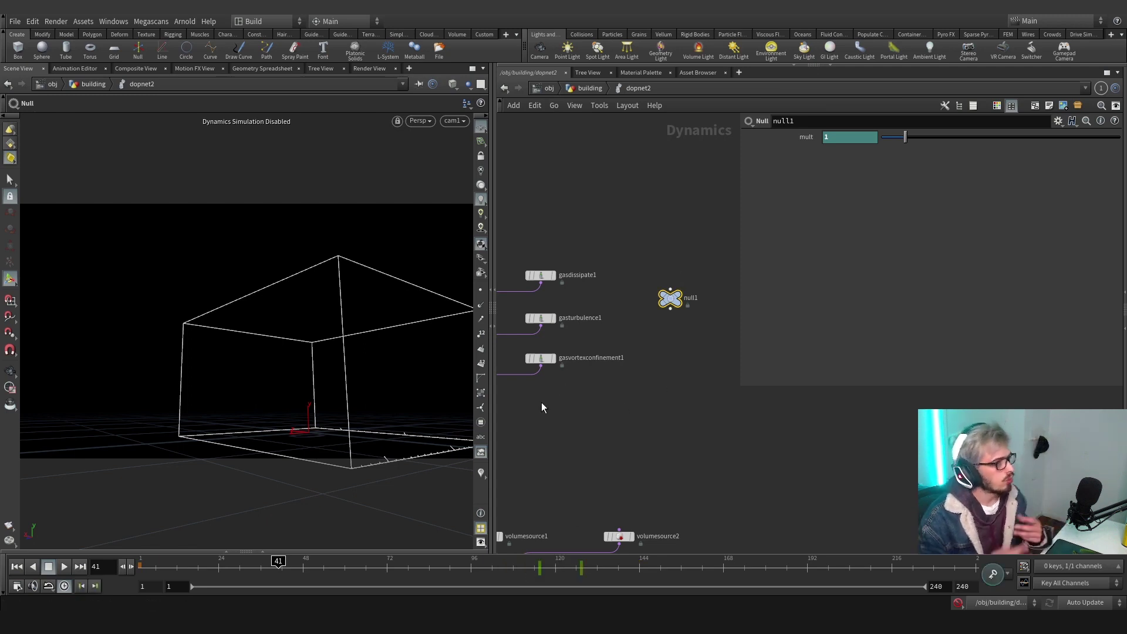